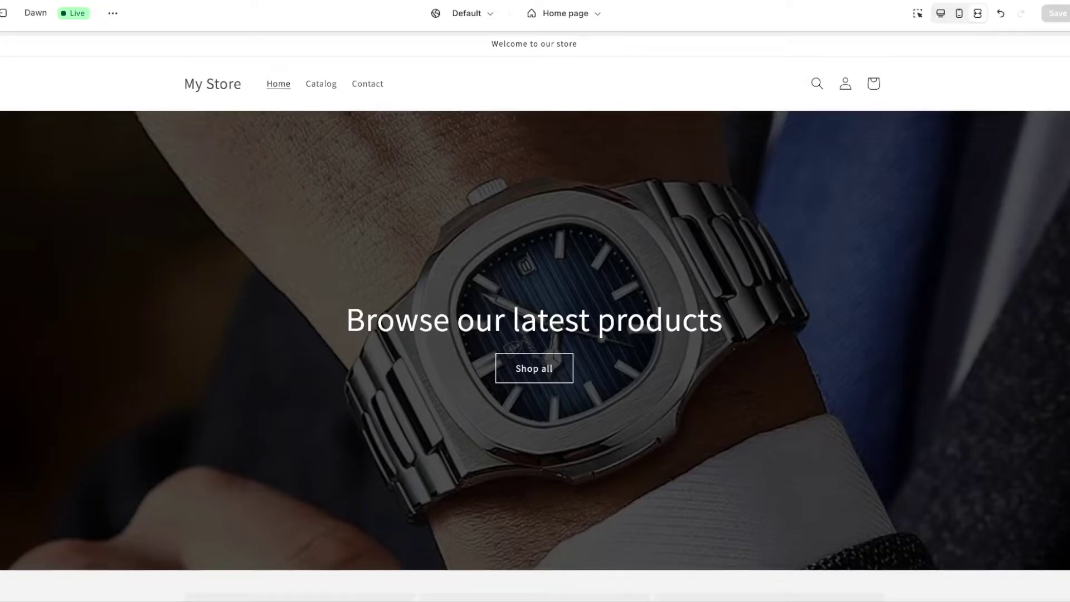
Step: Examine the finished watch store home page from the image banner down to the contact form
{"action": "scroll", "coordinate": [535, 318], "scroll_direction": "down", "scroll_amount": 10}
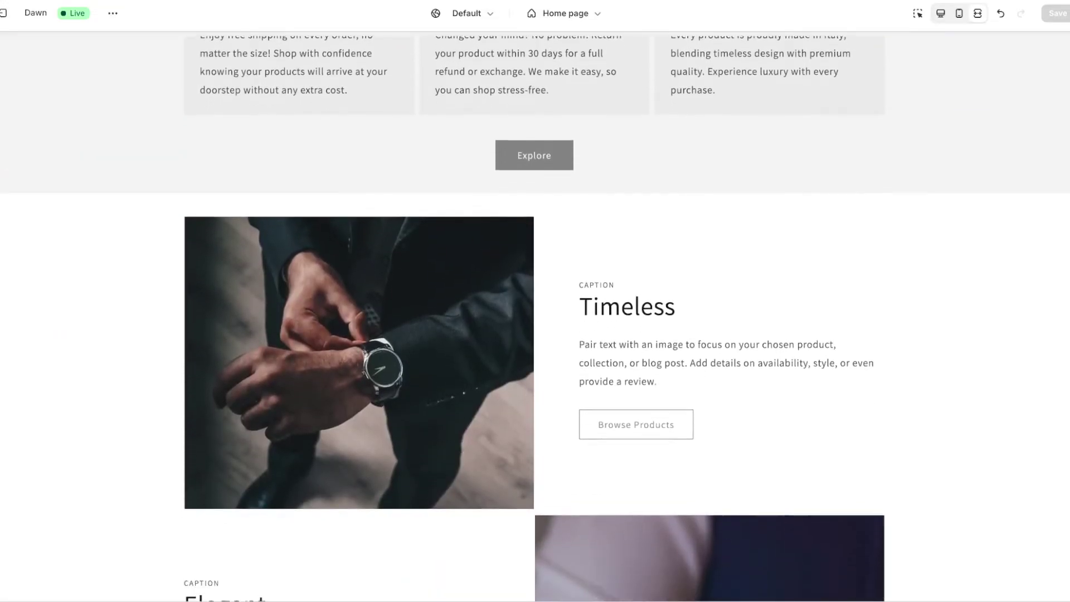
{"action": "scroll", "coordinate": [535, 317], "scroll_direction": "down", "scroll_amount": 12}
{"action": "scroll", "coordinate": [535, 317], "scroll_direction": "down", "scroll_amount": 4}
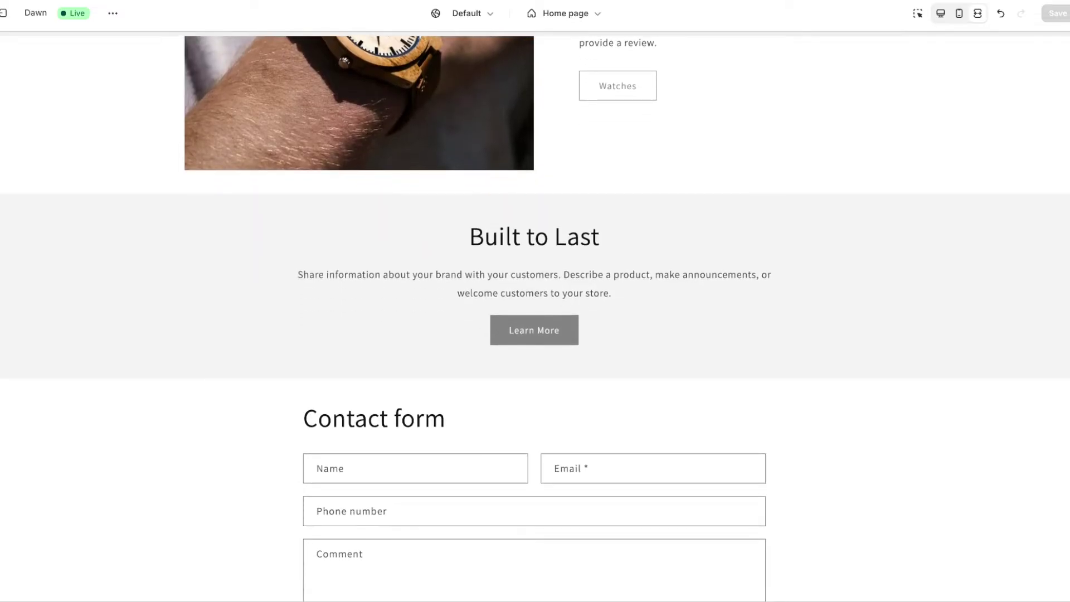
{"action": "scroll", "coordinate": [534, 317], "scroll_direction": "up", "scroll_amount": 20}
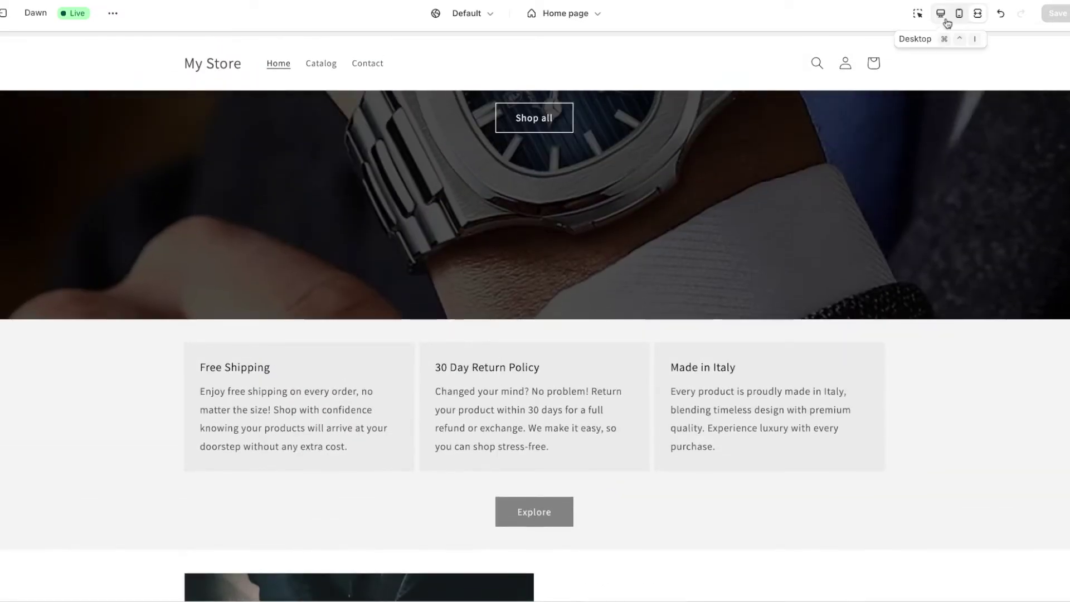
{"action": "left_click", "coordinate": [945, 19]}
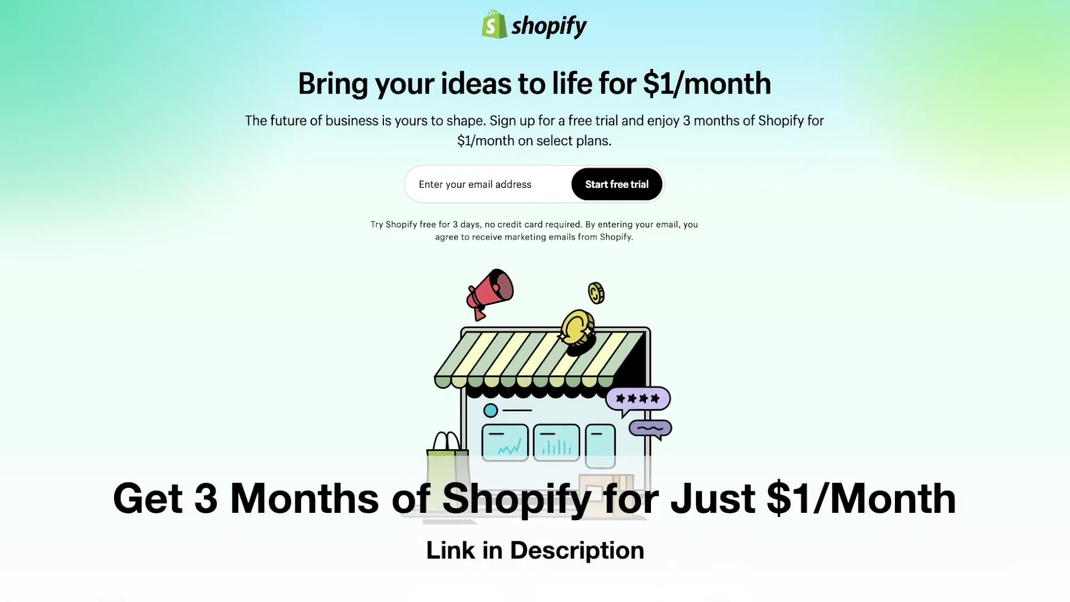
{"action": "double_click", "coordinate": [566, 121]}
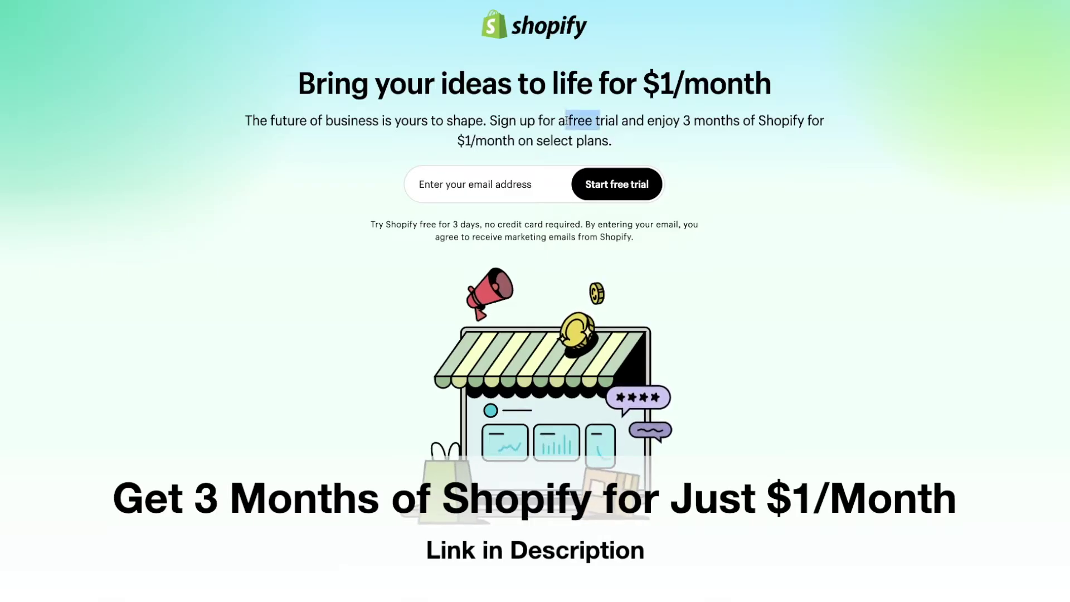
{"action": "left_click", "coordinate": [683, 120]}
{"action": "key", "text": "shift+Down"}
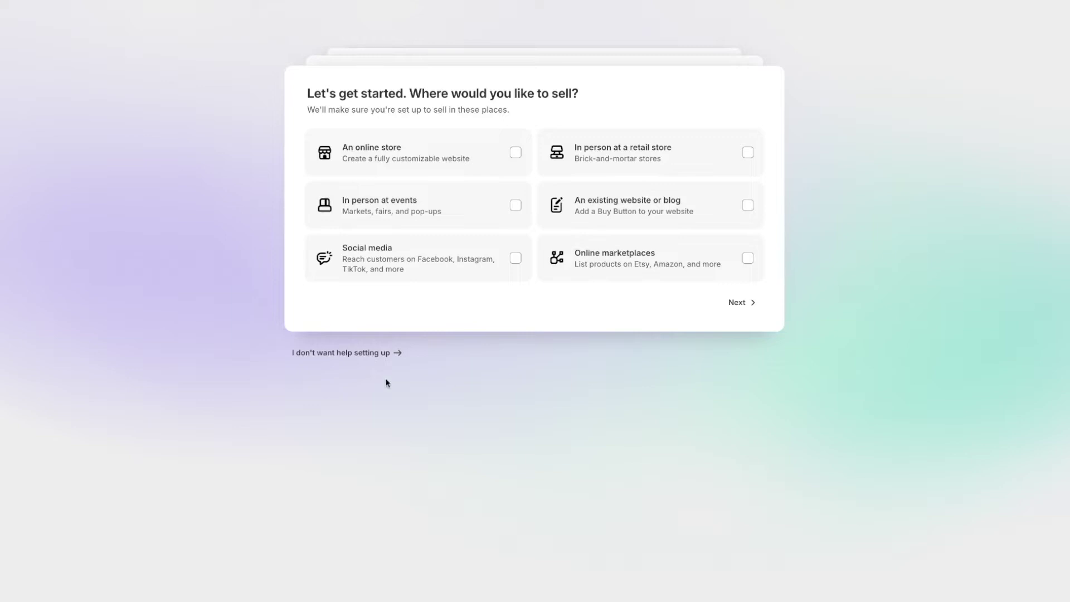
Step: Skip the store setup questionnaire and open the online store's themes page
{"action": "left_click", "coordinate": [343, 355]}
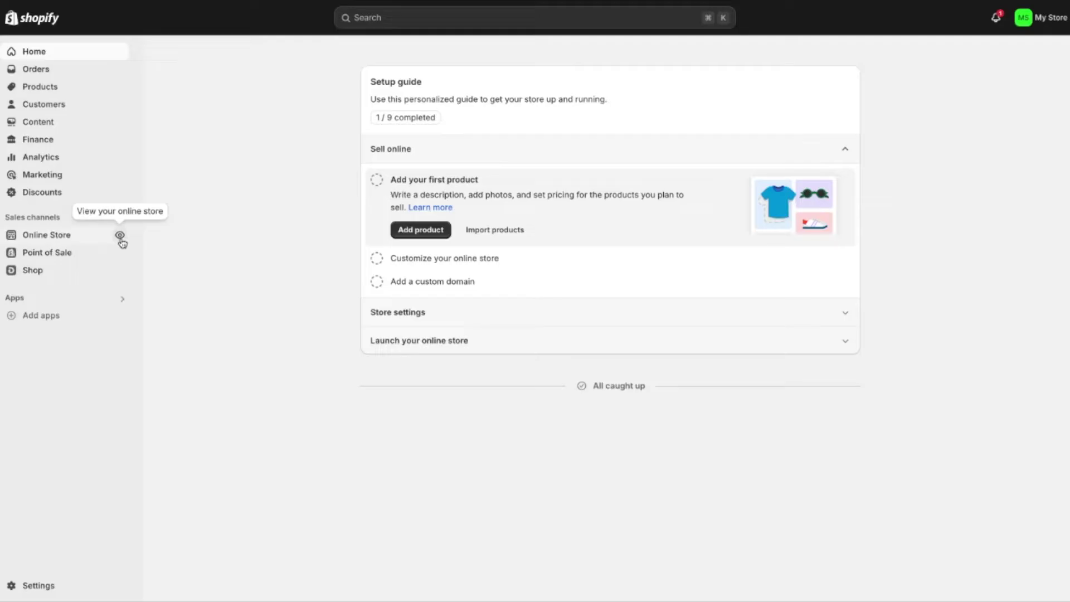
{"action": "left_click", "coordinate": [63, 239]}
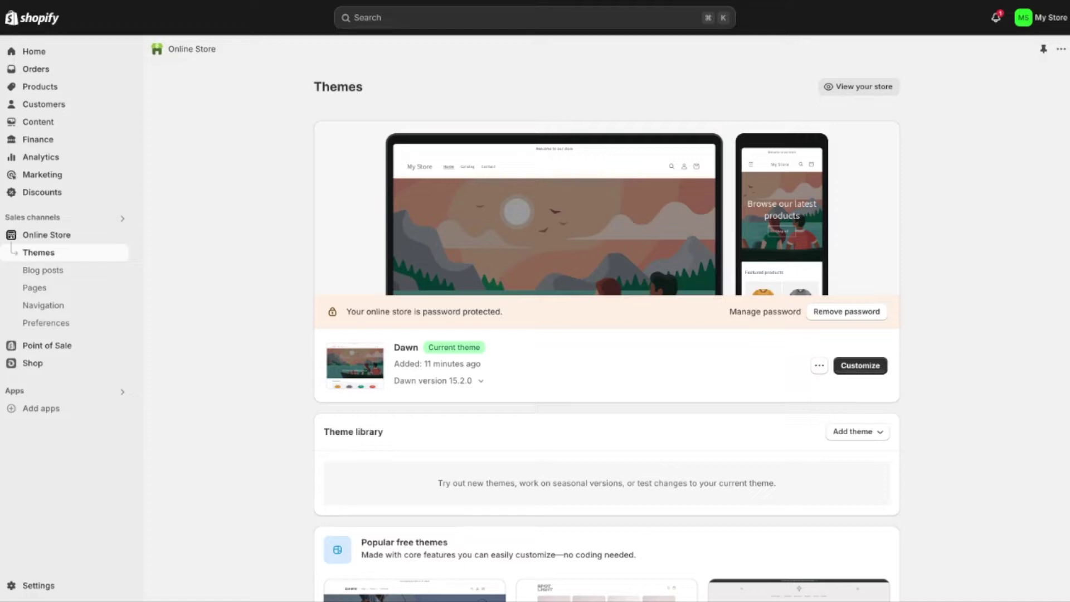
Step: Look through the popular free themes, then visit the Theme Store and filter its themes to free ones
{"action": "scroll", "coordinate": [607, 317], "scroll_direction": "down", "scroll_amount": 6}
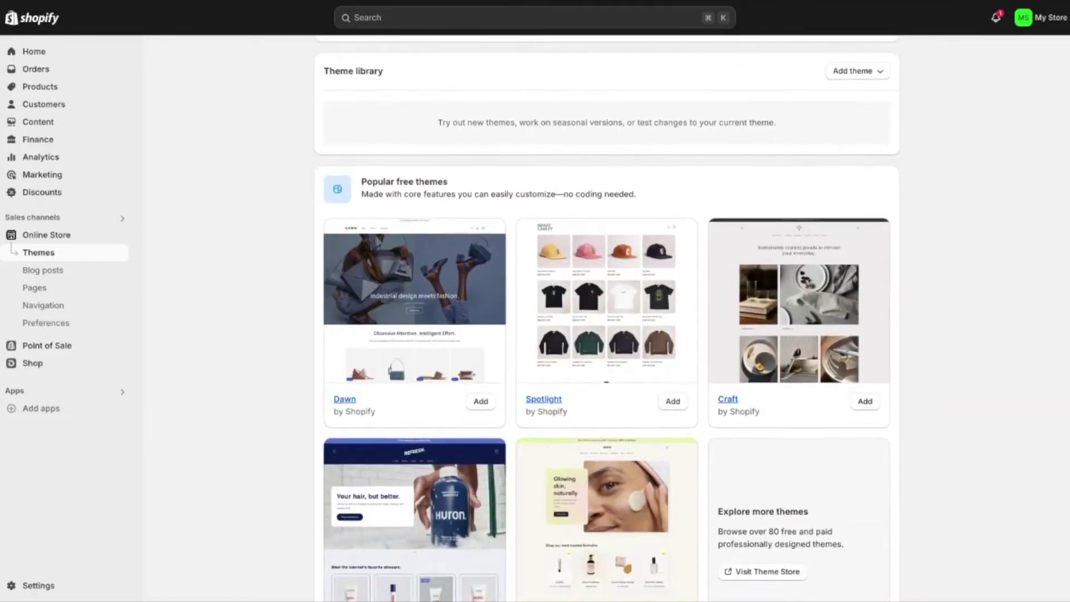
{"action": "scroll", "coordinate": [607, 317], "scroll_direction": "down", "scroll_amount": 1}
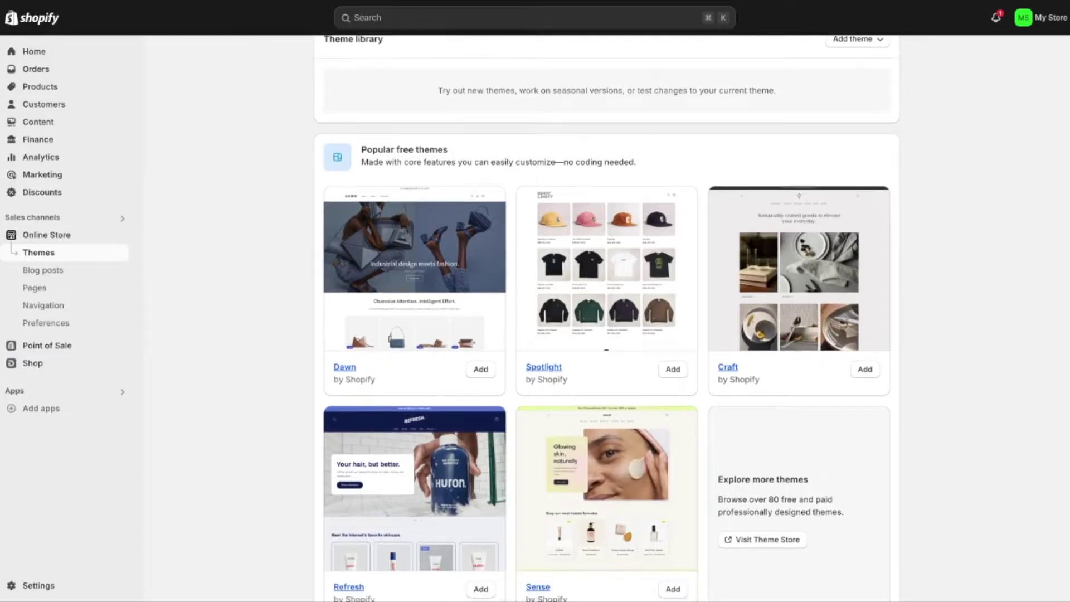
{"action": "left_click", "coordinate": [749, 543]}
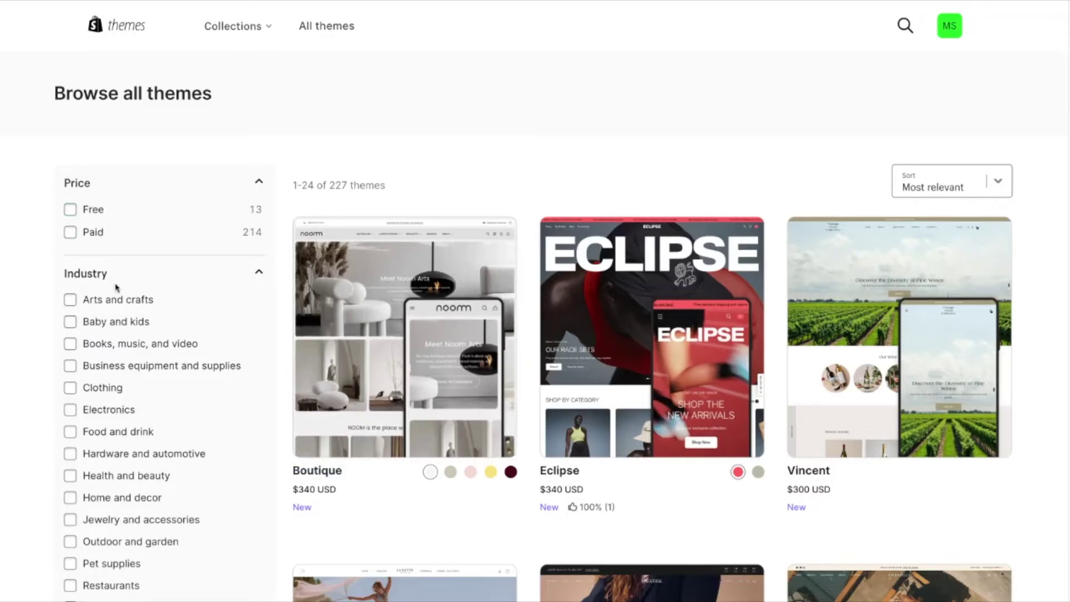
{"action": "left_click", "coordinate": [70, 210]}
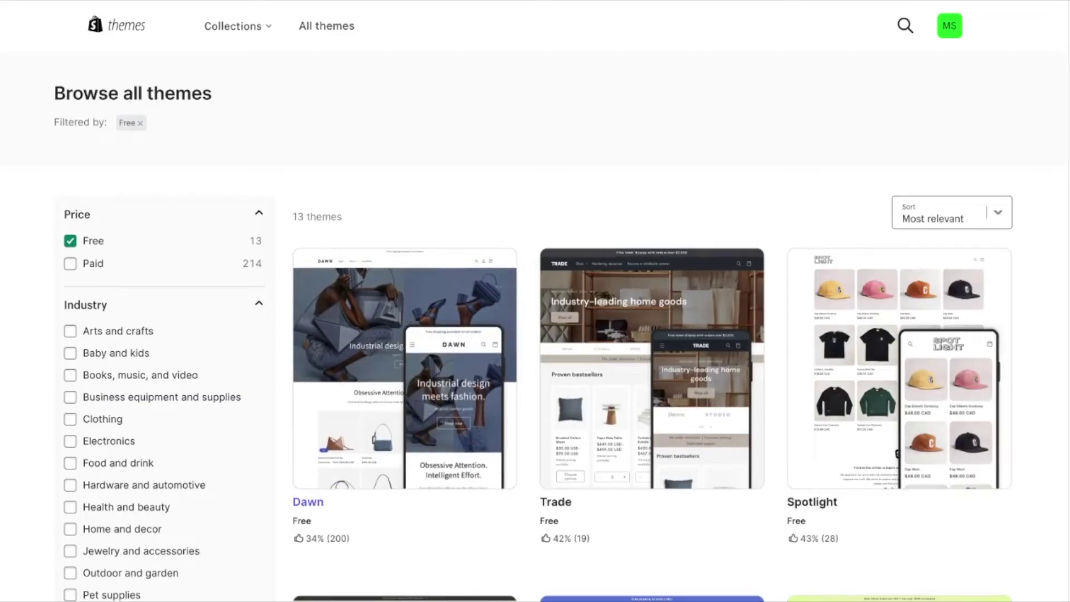
Step: Open the Dawn theme's details page and examine its highlights and feature list
{"action": "left_click", "coordinate": [395, 422]}
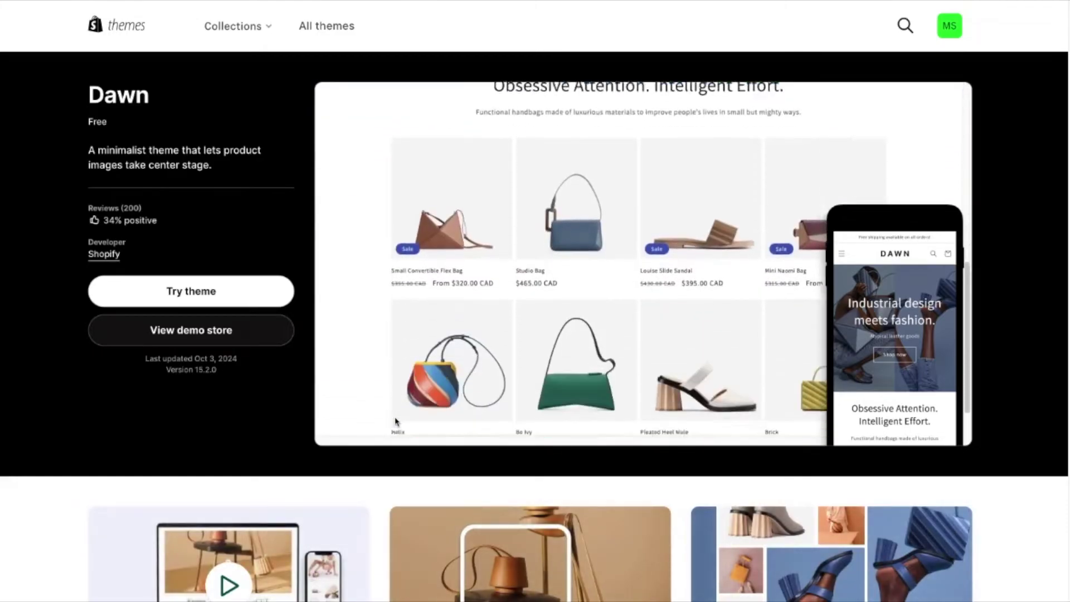
{"action": "scroll", "coordinate": [366, 544], "scroll_direction": "down", "scroll_amount": 5}
{"action": "scroll", "coordinate": [368, 553], "scroll_direction": "down", "scroll_amount": 1}
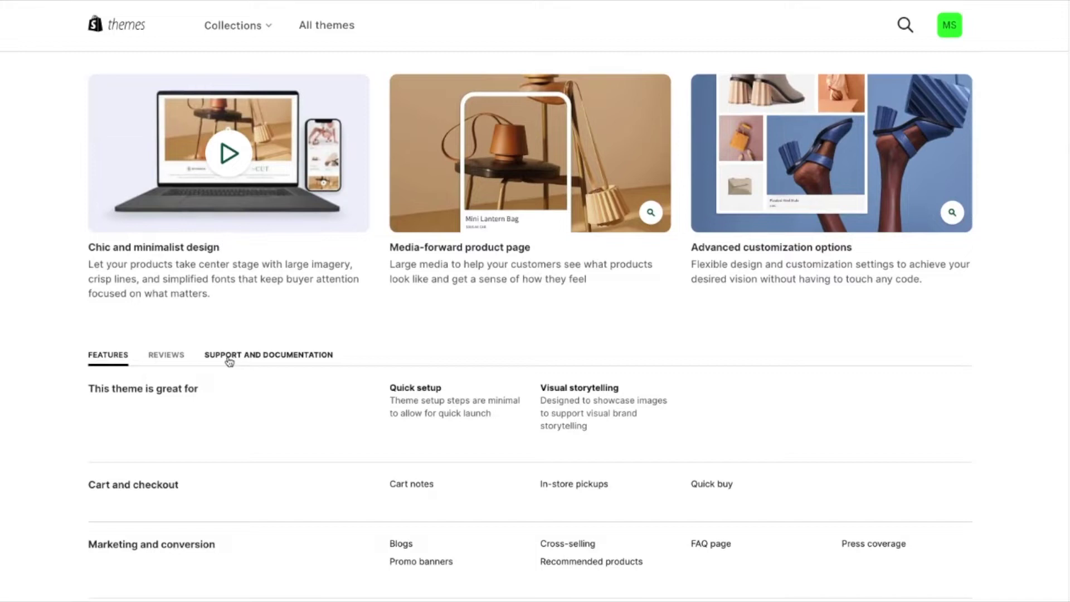
{"action": "scroll", "coordinate": [229, 362], "scroll_direction": "up", "scroll_amount": 6}
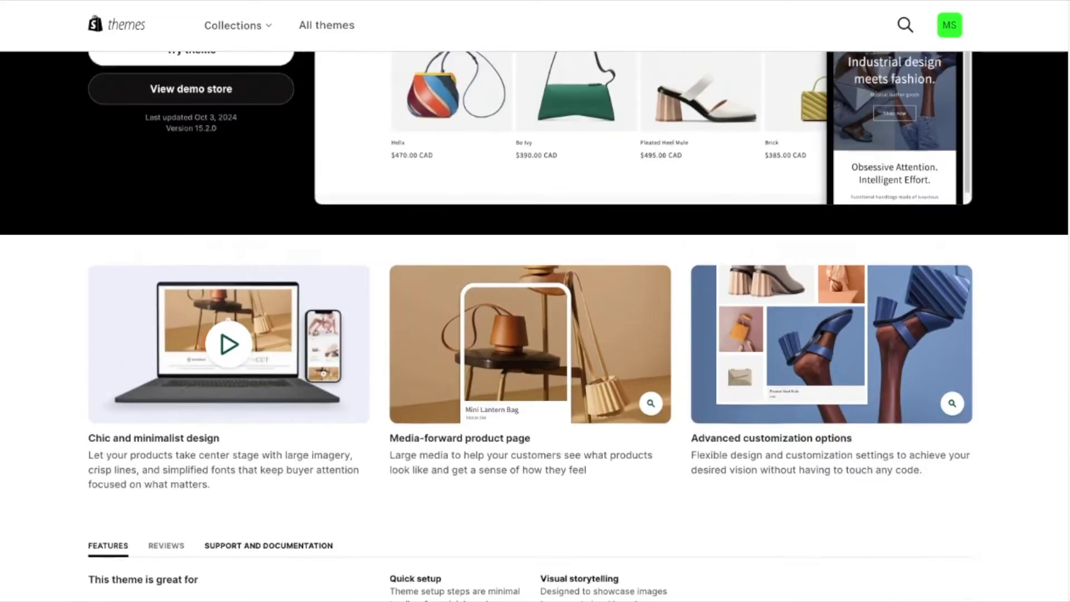
{"action": "scroll", "coordinate": [211, 321], "scroll_direction": "up", "scroll_amount": 1}
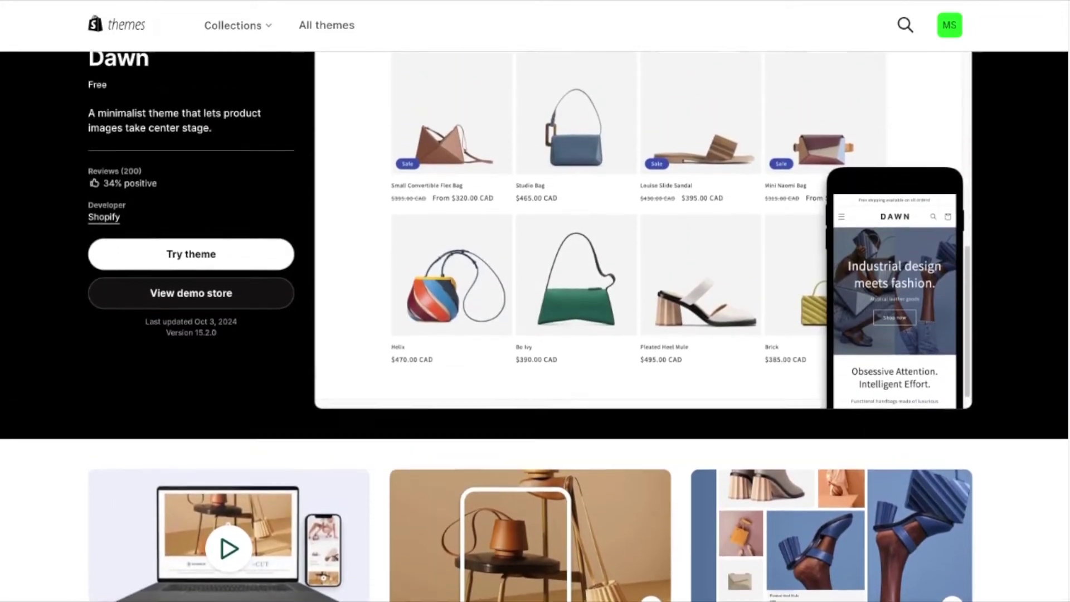
Step: View the Dawn theme's demo store and look through its home page sections
{"action": "left_click", "coordinate": [208, 312]}
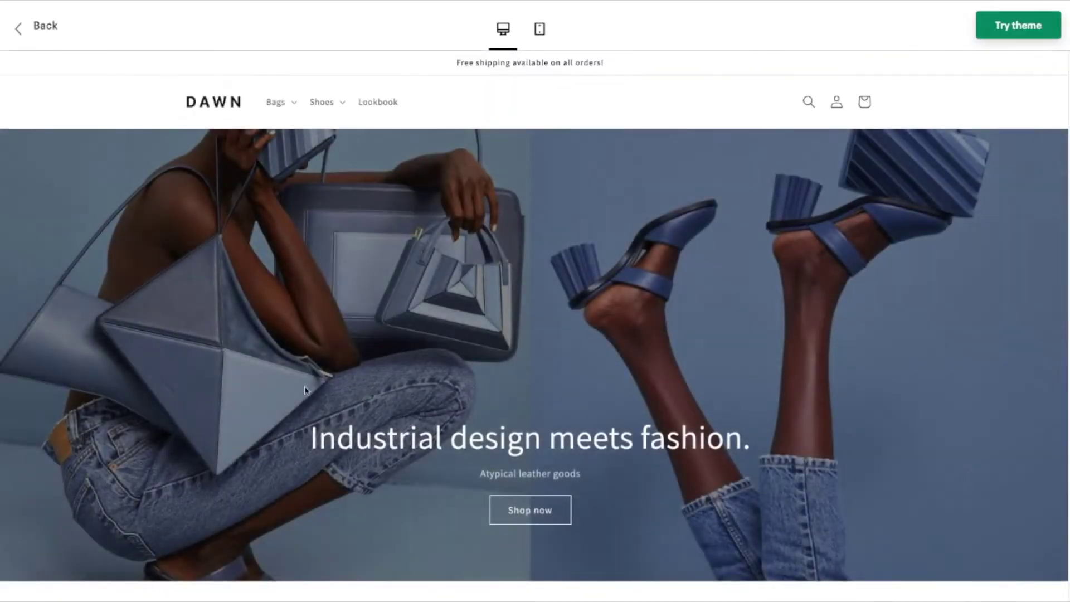
{"action": "scroll", "coordinate": [316, 406], "scroll_direction": "down", "scroll_amount": 5}
{"action": "scroll", "coordinate": [316, 406], "scroll_direction": "down", "scroll_amount": 3}
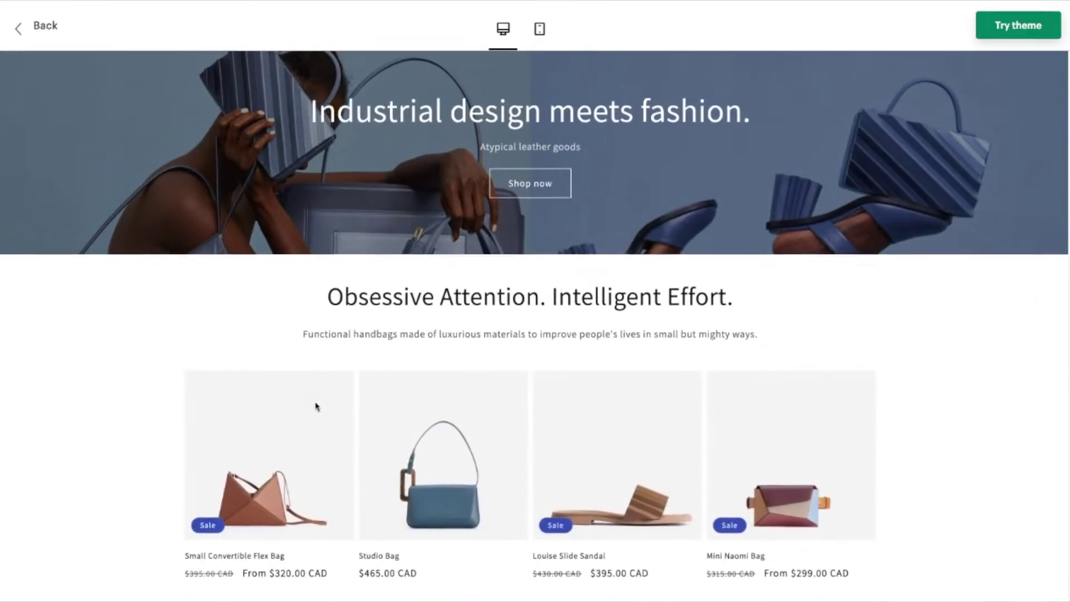
{"action": "scroll", "coordinate": [316, 406], "scroll_direction": "down", "scroll_amount": 8}
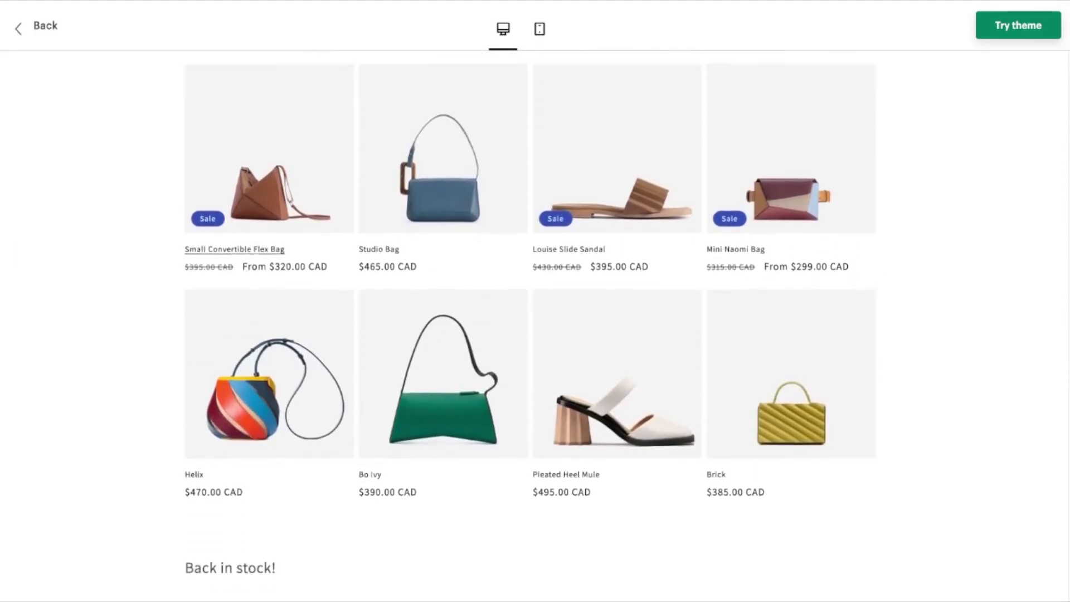
{"action": "scroll", "coordinate": [316, 406], "scroll_direction": "down", "scroll_amount": 10}
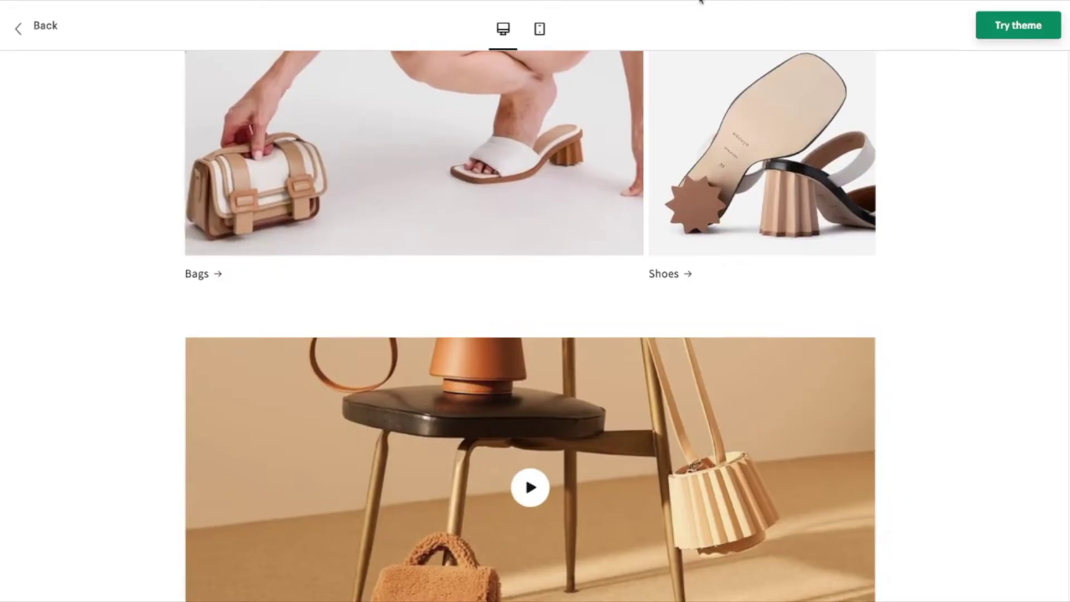
Step: Return to the store's themes page and open the current Dawn theme for customization
{"action": "left_click", "coordinate": [700, 1]}
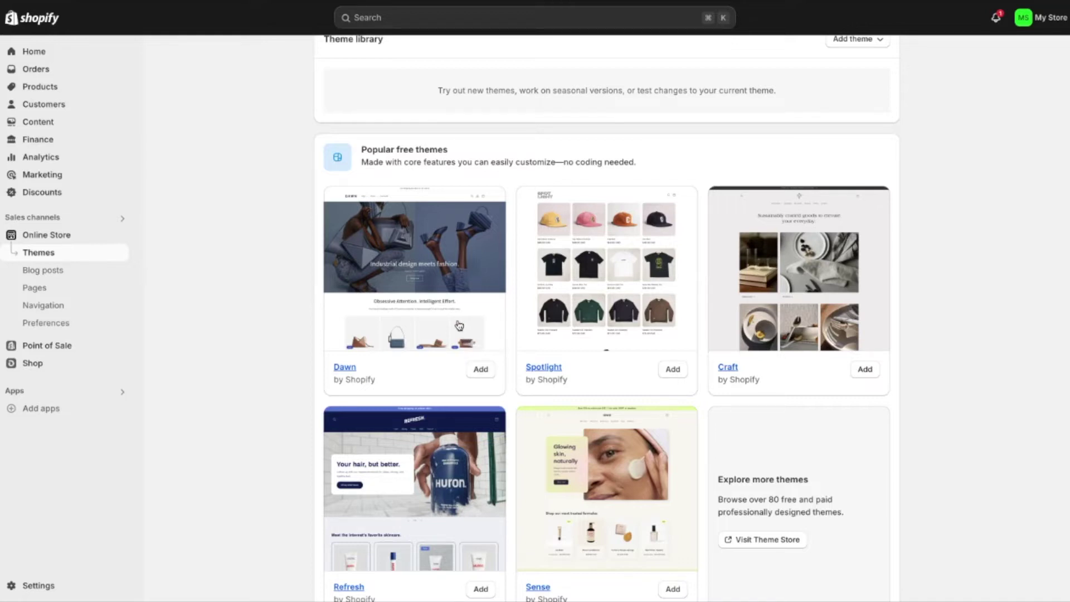
{"action": "scroll", "coordinate": [459, 325], "scroll_direction": "up", "scroll_amount": 6}
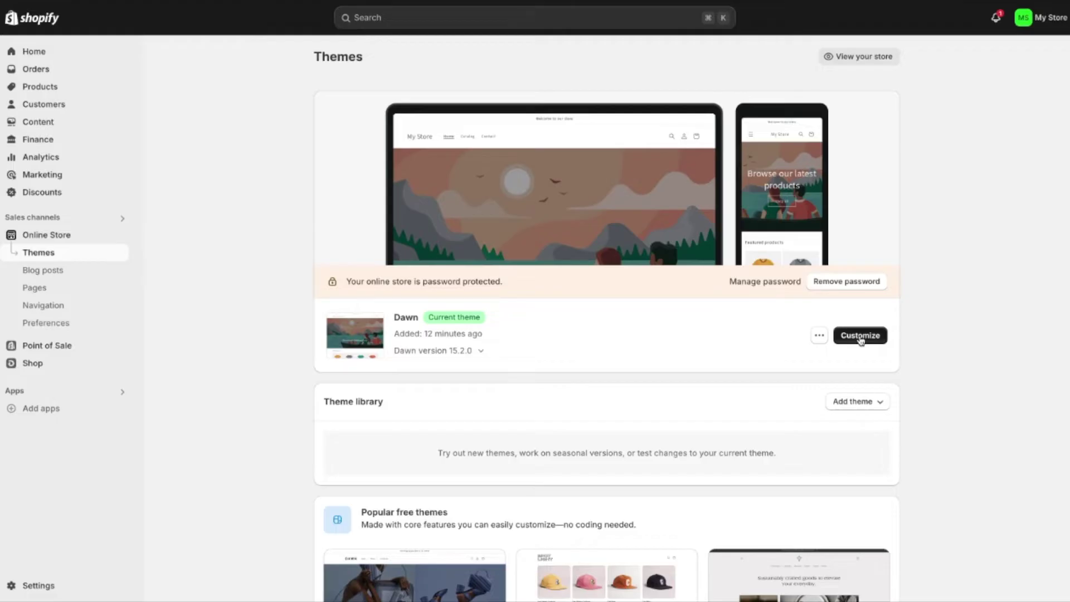
{"action": "left_click", "coordinate": [861, 337]}
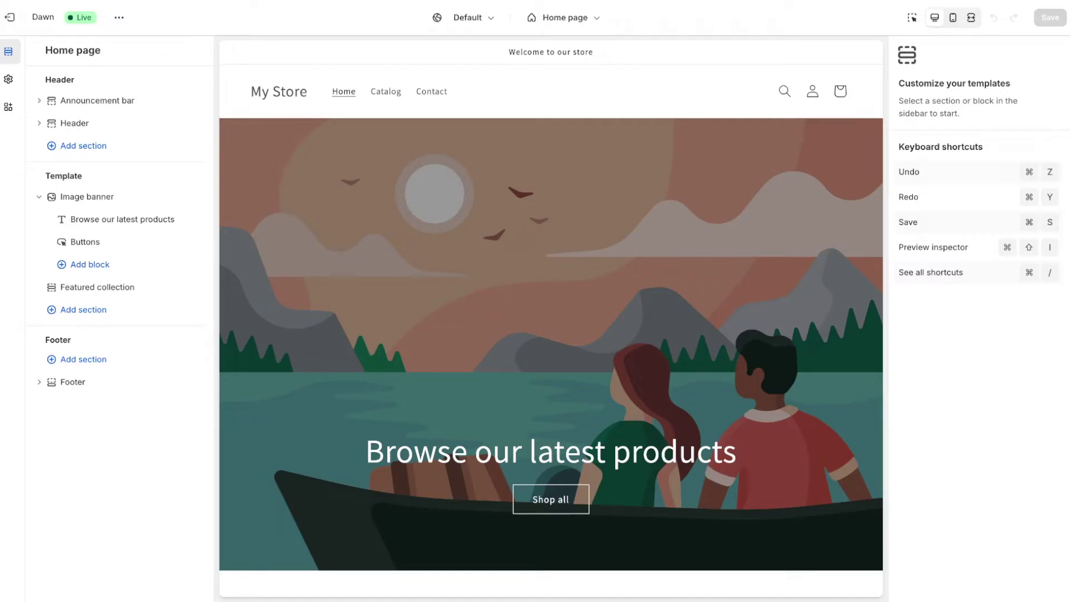
Step: Preview the home page in the mobile layout, then switch back to the desktop view
{"action": "left_click", "coordinate": [954, 25]}
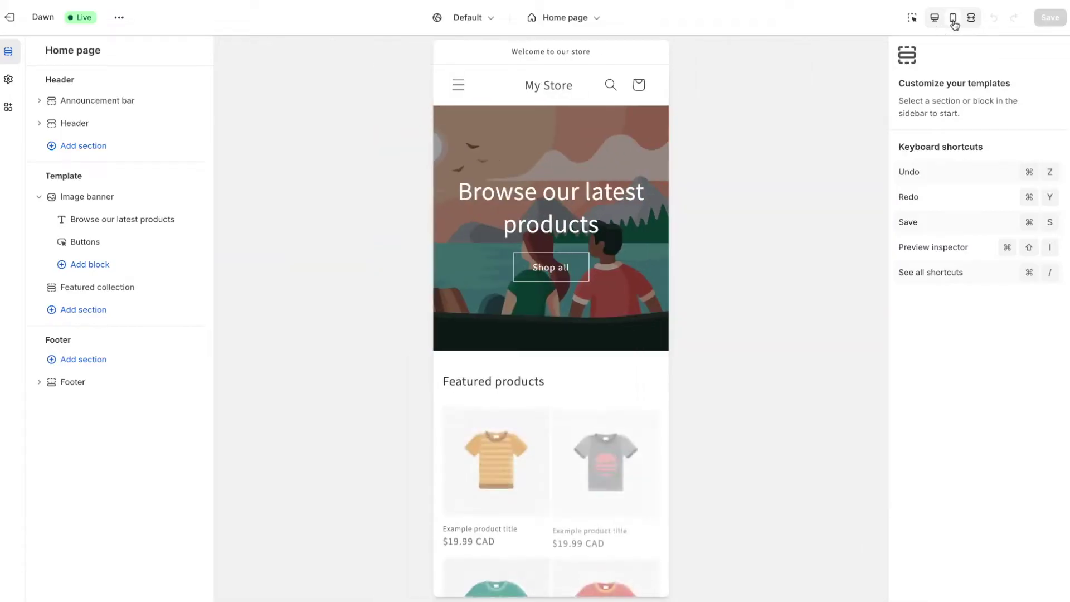
{"action": "scroll", "coordinate": [577, 301], "scroll_direction": "down", "scroll_amount": 5}
{"action": "scroll", "coordinate": [577, 301], "scroll_direction": "up", "scroll_amount": 5}
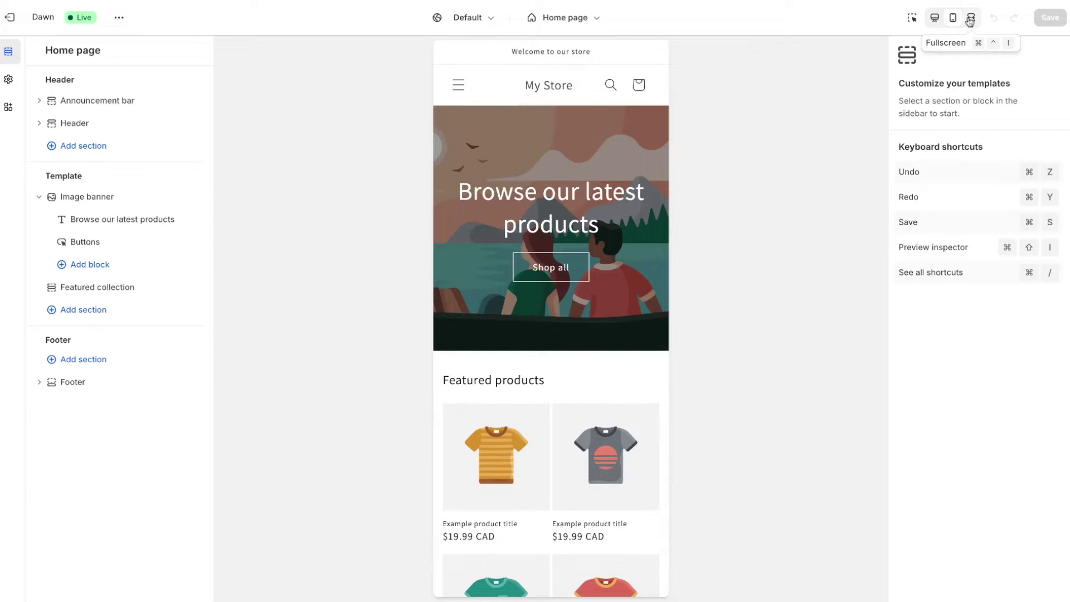
{"action": "left_click", "coordinate": [935, 23]}
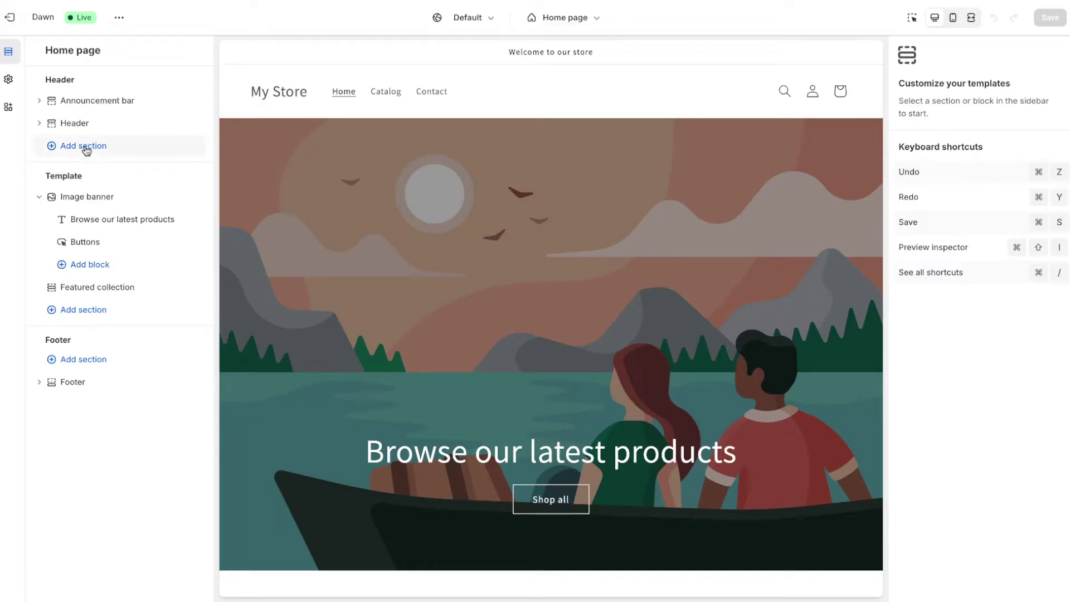
Step: Add a Multirow section to the home page template below the featured collection
{"action": "mouse_move", "coordinate": [95, 272]}
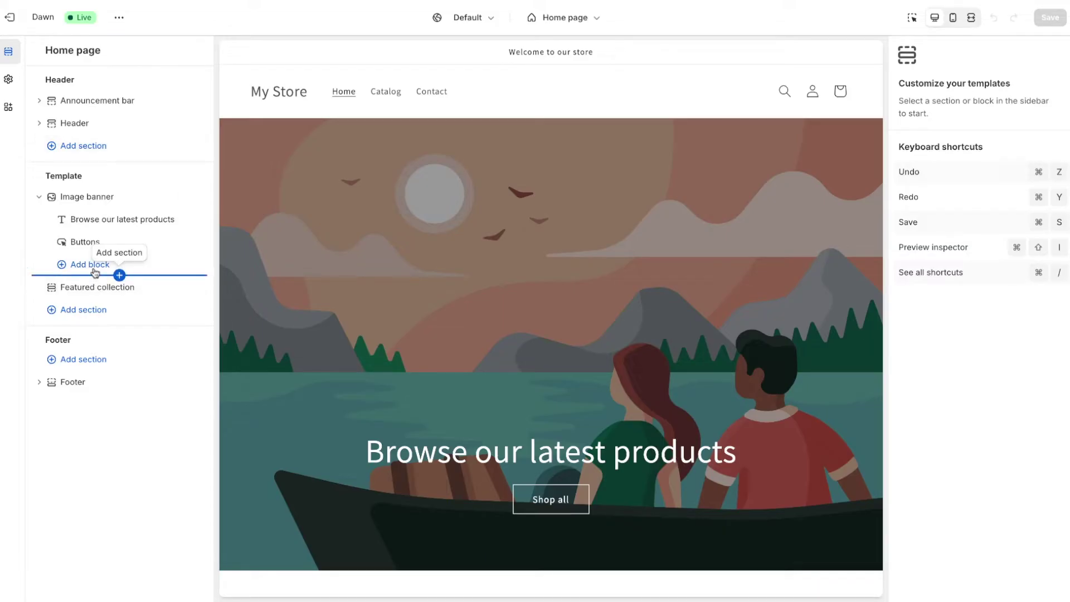
{"action": "mouse_move", "coordinate": [91, 229]}
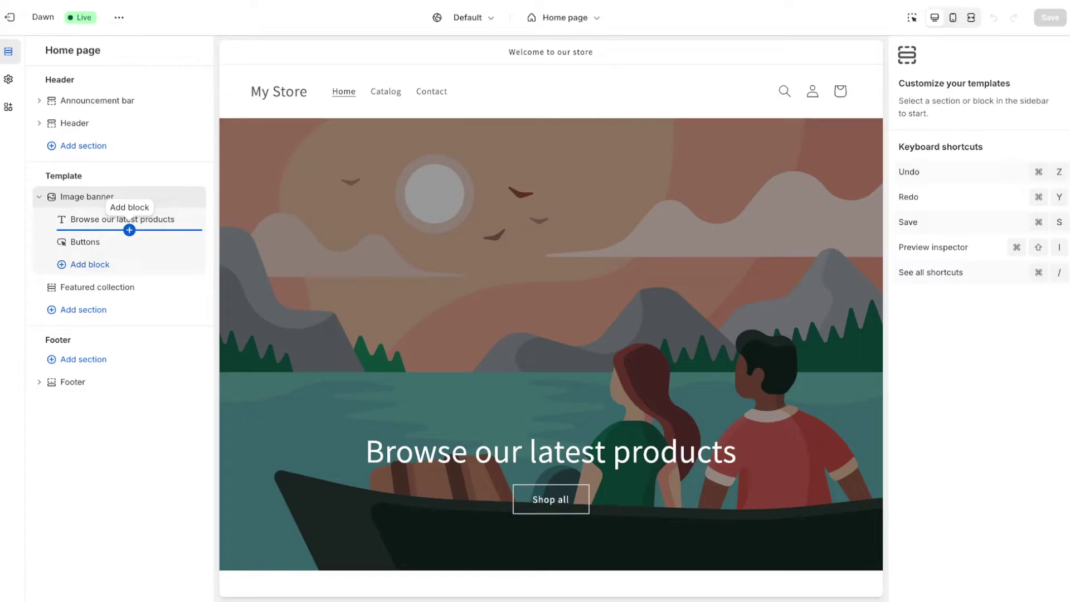
{"action": "scroll", "coordinate": [240, 289], "scroll_direction": "down", "scroll_amount": 6}
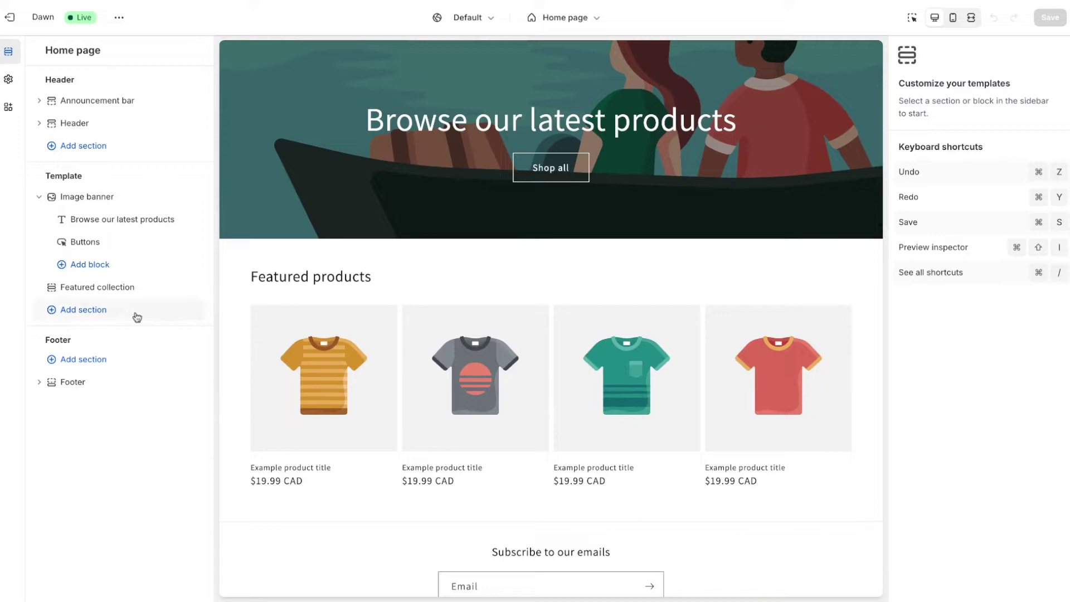
{"action": "left_click", "coordinate": [117, 313]}
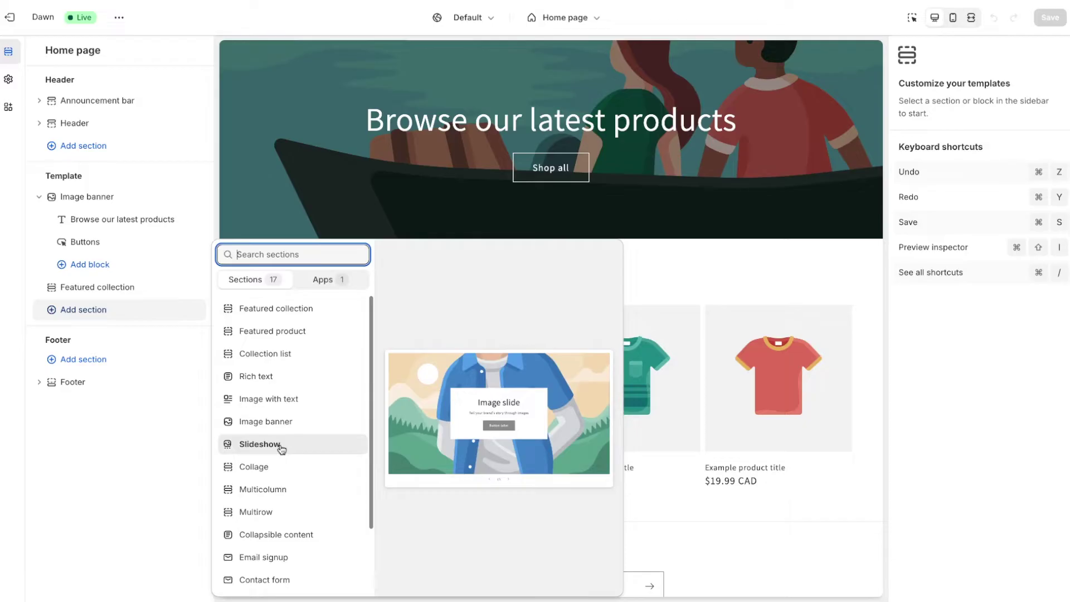
{"action": "scroll", "coordinate": [280, 447], "scroll_direction": "down", "scroll_amount": 1}
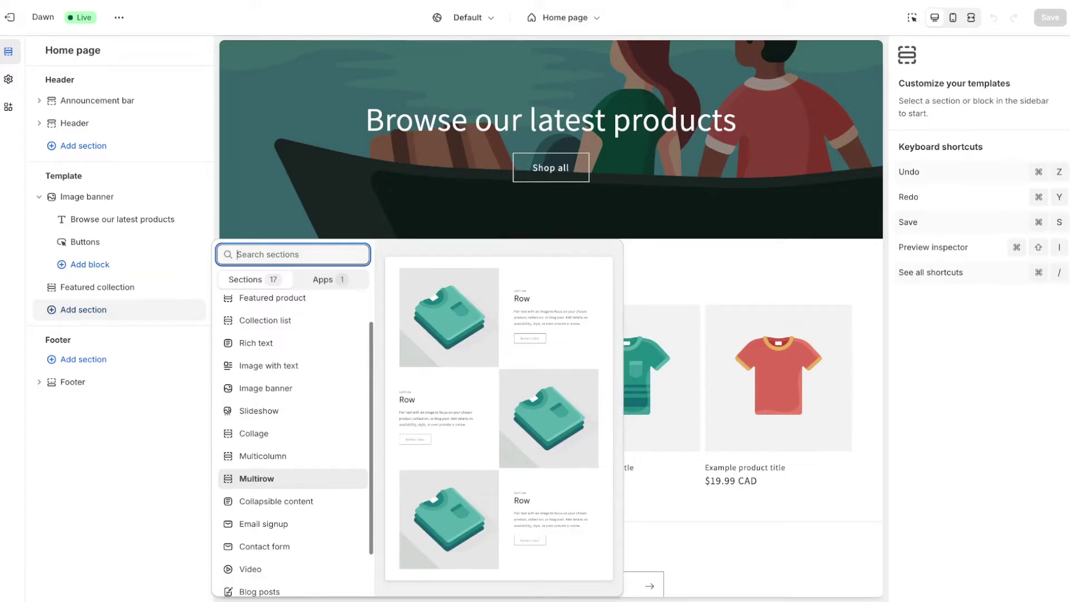
{"action": "left_click", "coordinate": [257, 478]}
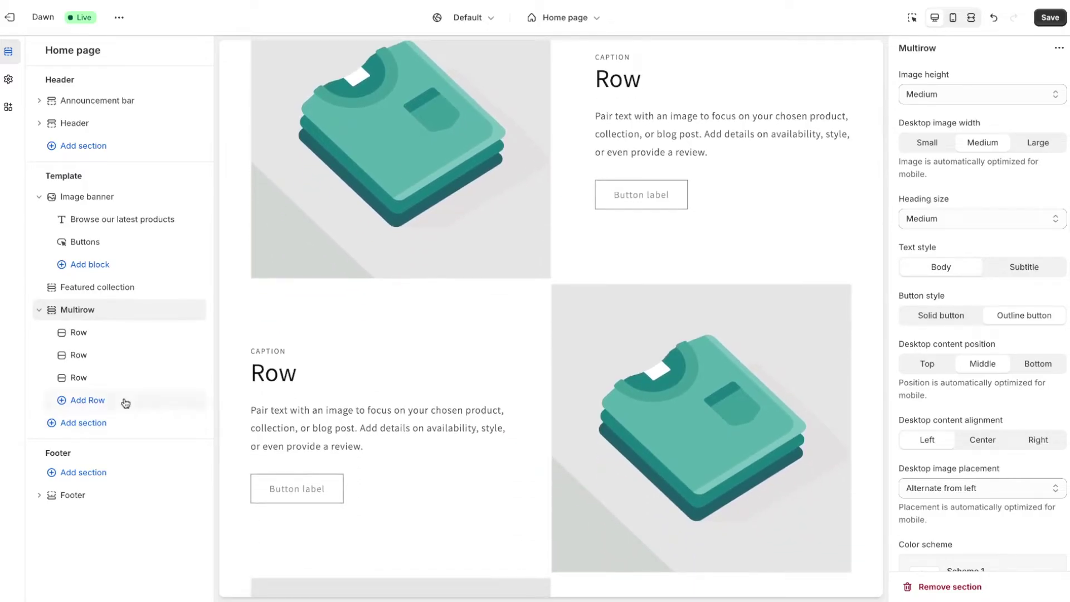
Step: Add an extra row to the Multirow section, then delete that row
{"action": "left_click", "coordinate": [120, 401]}
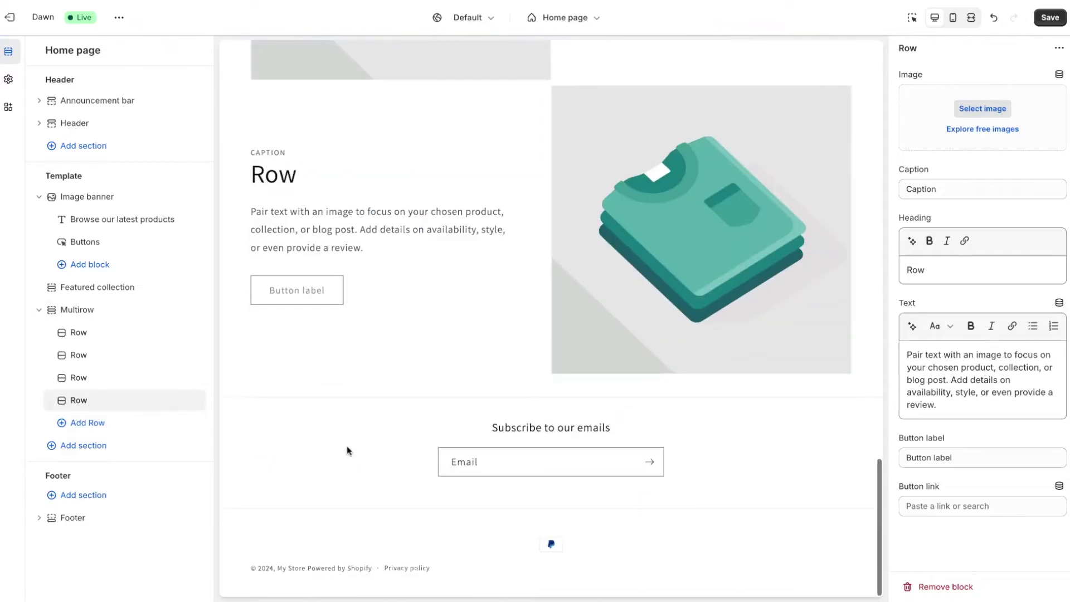
{"action": "left_click", "coordinate": [194, 402]}
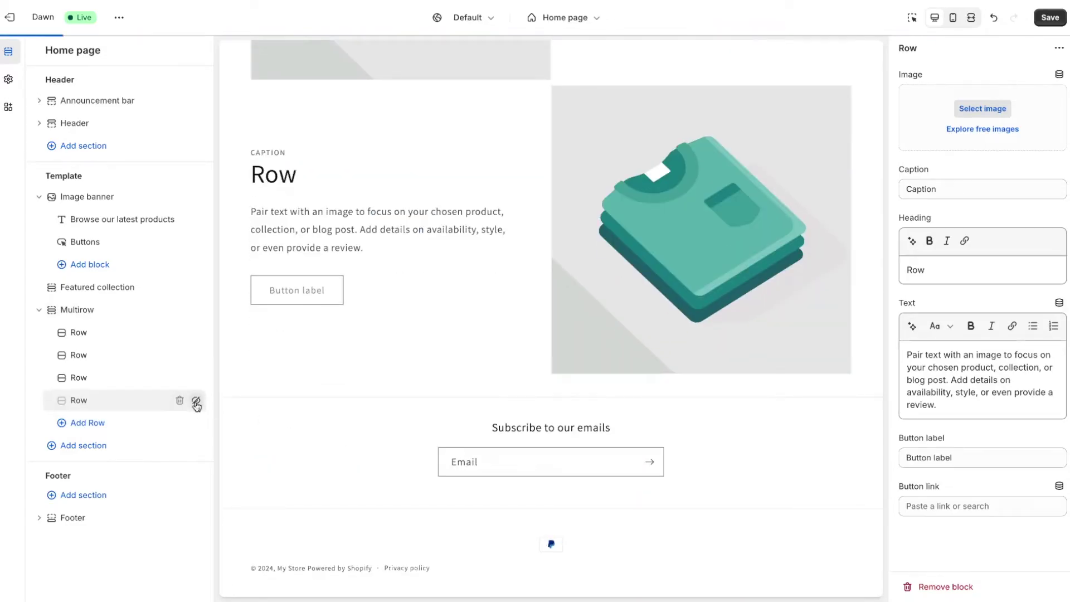
{"action": "left_click", "coordinate": [179, 400]}
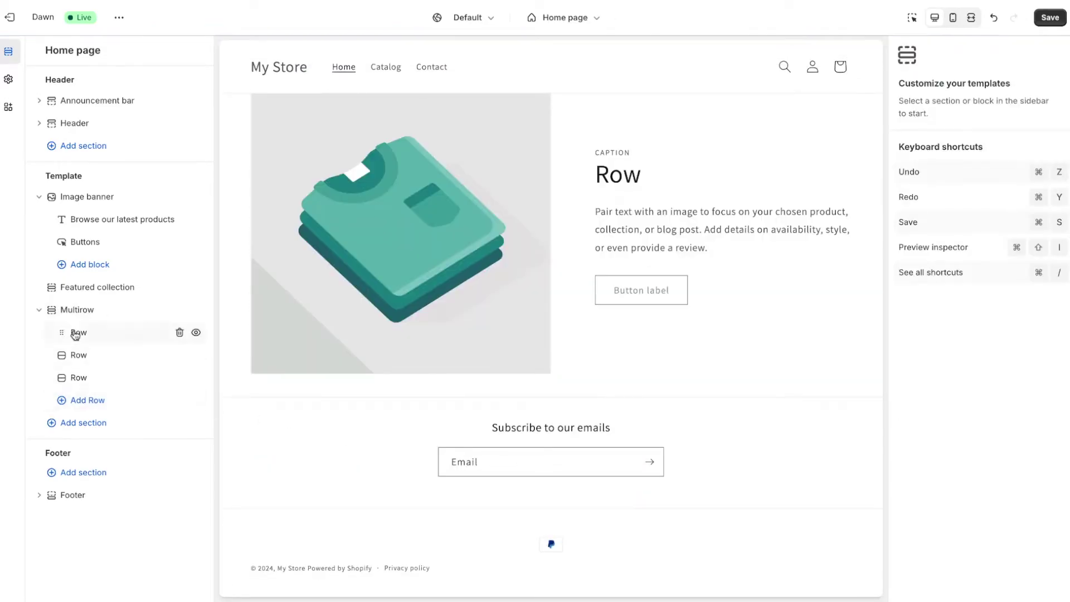
Step: Open the theme settings and view the available color schemes
{"action": "mouse_move", "coordinate": [58, 310]}
{"action": "left_mouse_down"}
{"action": "mouse_move", "coordinate": [66, 200]}
{"action": "mouse_move", "coordinate": [52, 199]}
{"action": "mouse_move", "coordinate": [55, 309]}
{"action": "left_mouse_up"}
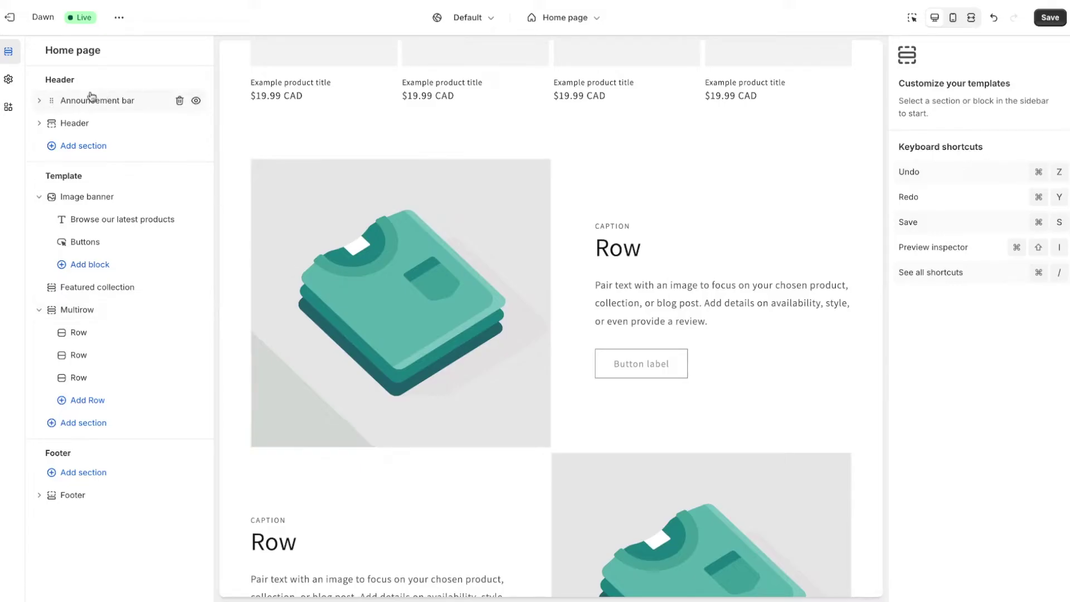
{"action": "left_click", "coordinate": [7, 82]}
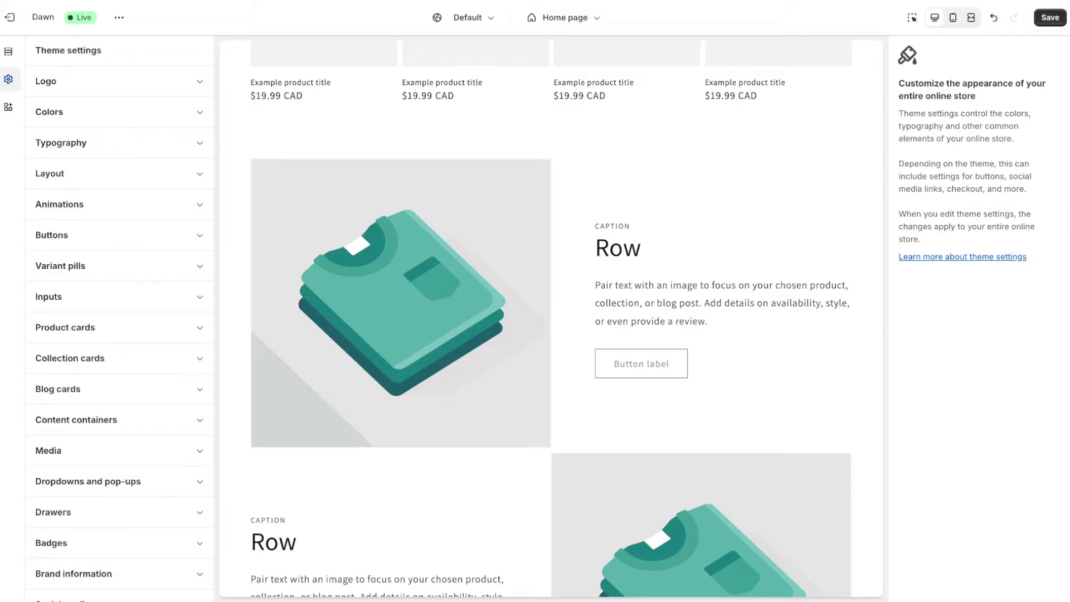
{"action": "left_click", "coordinate": [119, 116]}
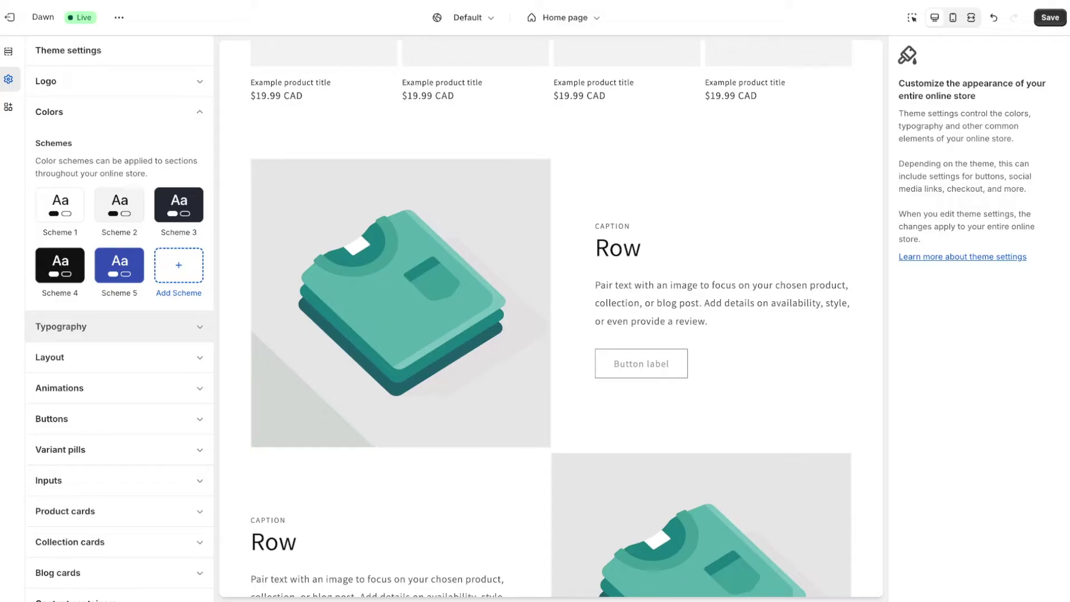
Step: Exit the theme editor, search the store's apps for "dsers" and open the DSers-AliExpress Dropshipping listing
{"action": "left_click", "coordinate": [9, 22]}
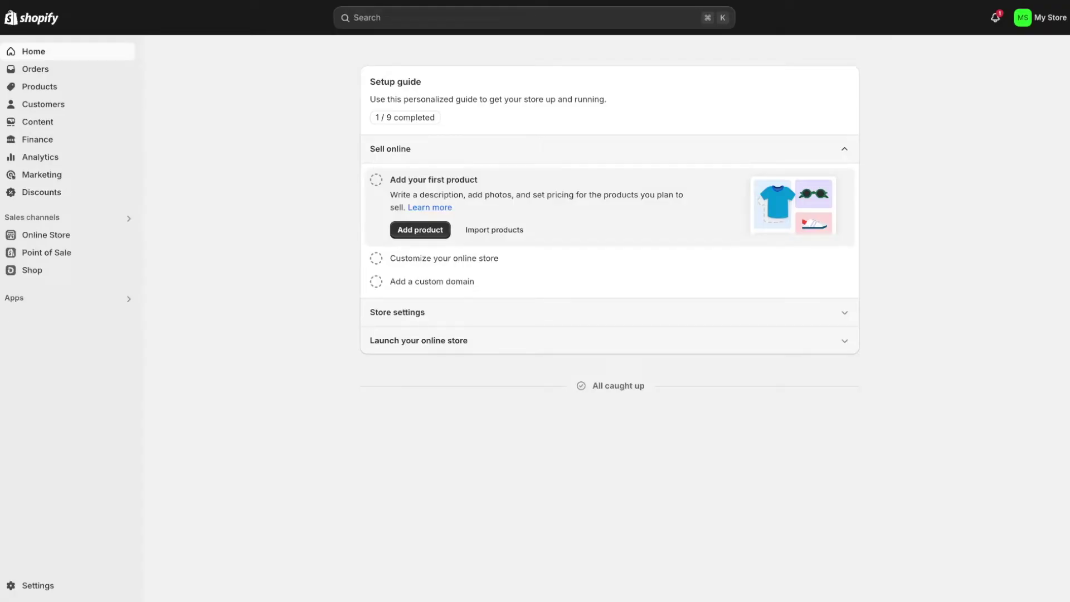
{"action": "left_click", "coordinate": [80, 302]}
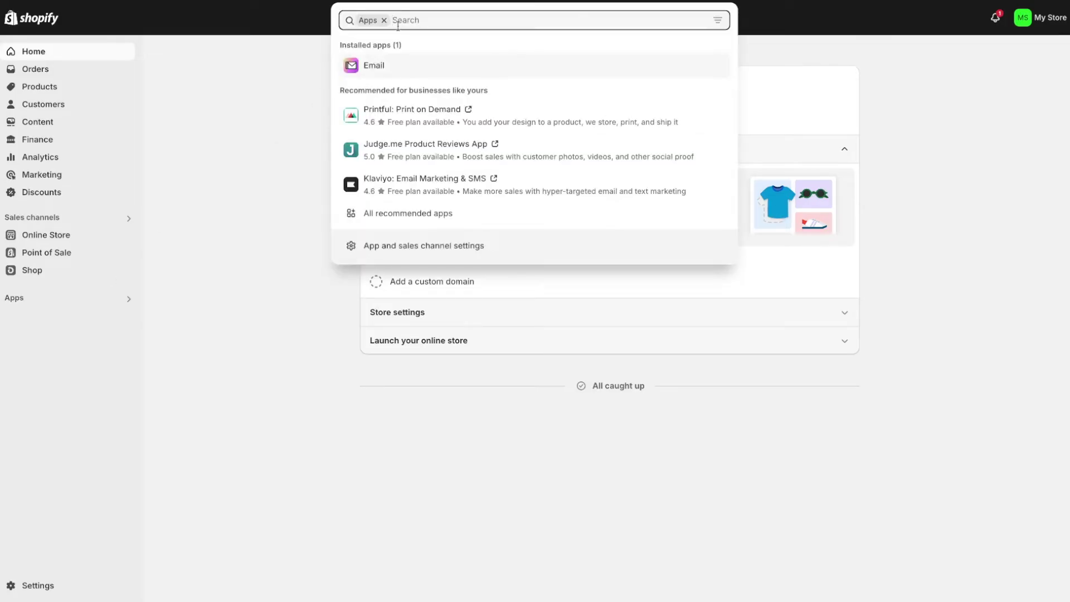
{"action": "type", "text": "dsers"}
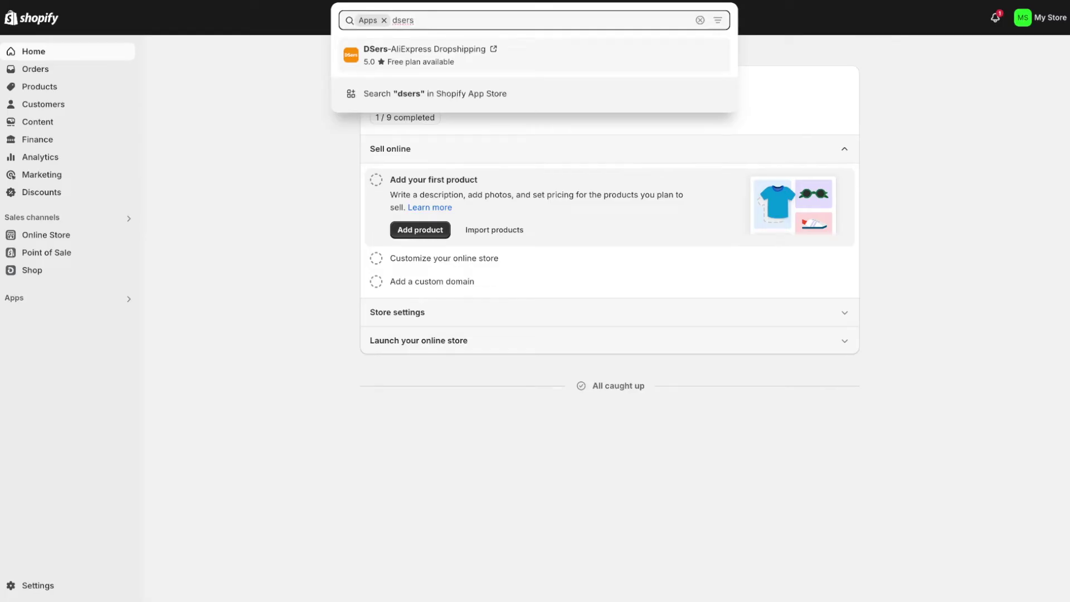
{"action": "left_click", "coordinate": [416, 61]}
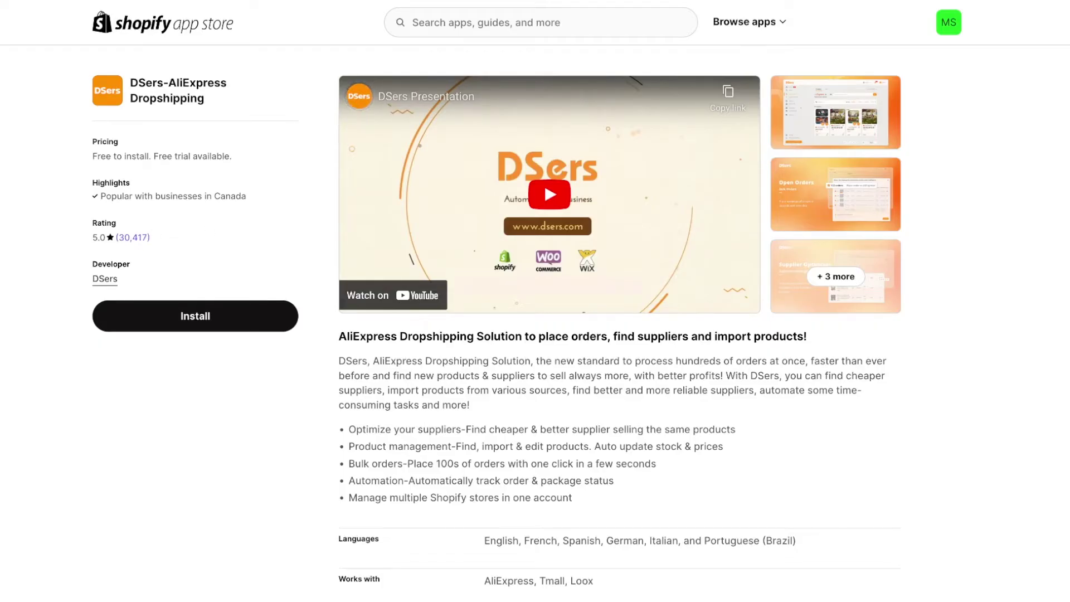
Step: Review the DSers-AliExpress Dropshipping pricing plans and install the app on the store
{"action": "scroll", "coordinate": [431, 389], "scroll_direction": "down", "scroll_amount": 8}
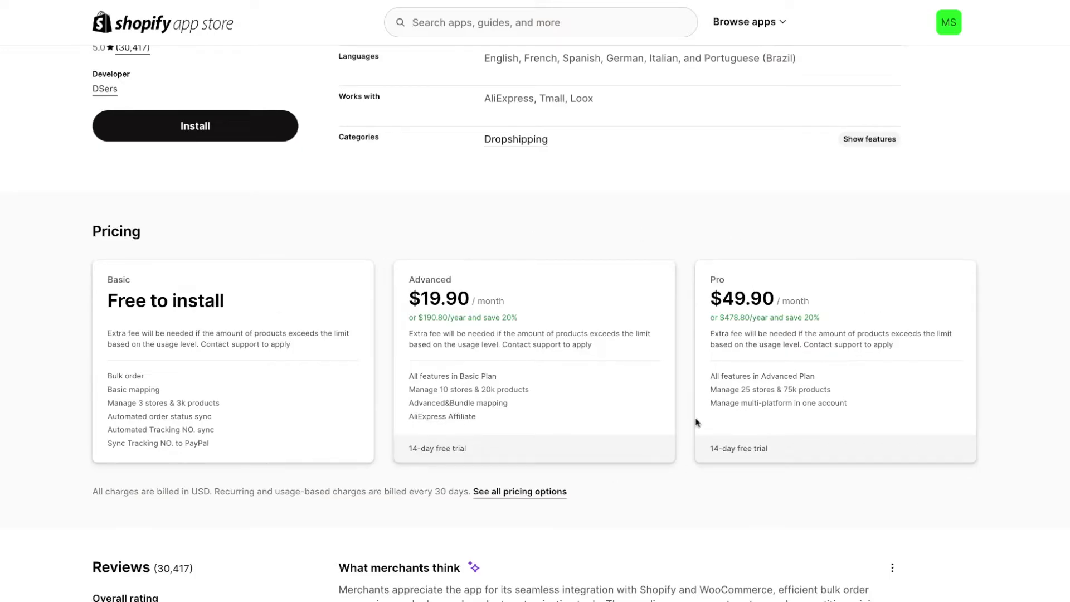
{"action": "scroll", "coordinate": [421, 233], "scroll_direction": "up", "scroll_amount": 4}
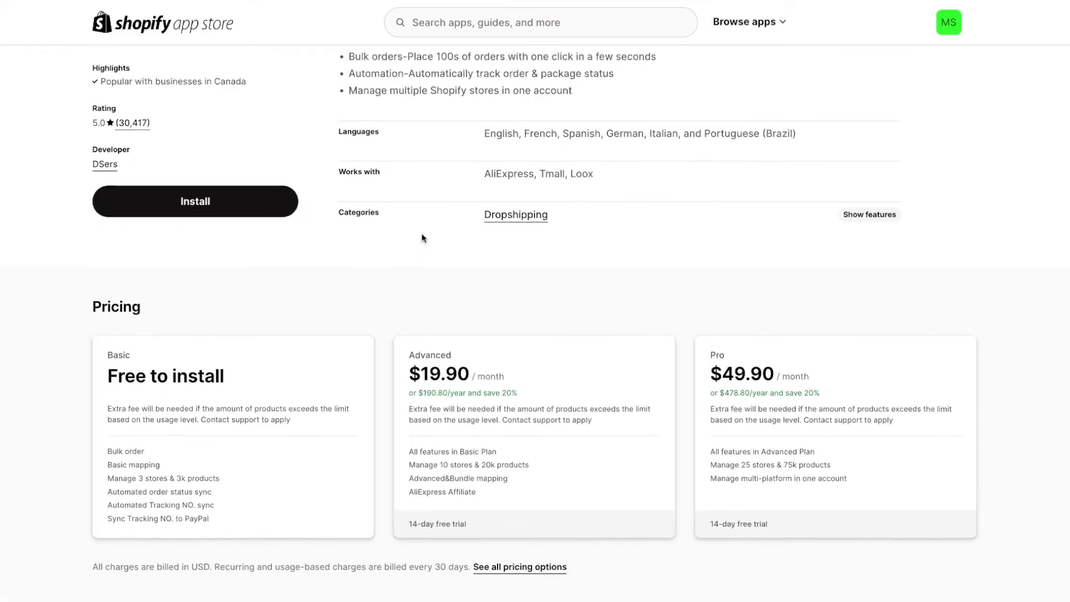
{"action": "left_click", "coordinate": [204, 317]}
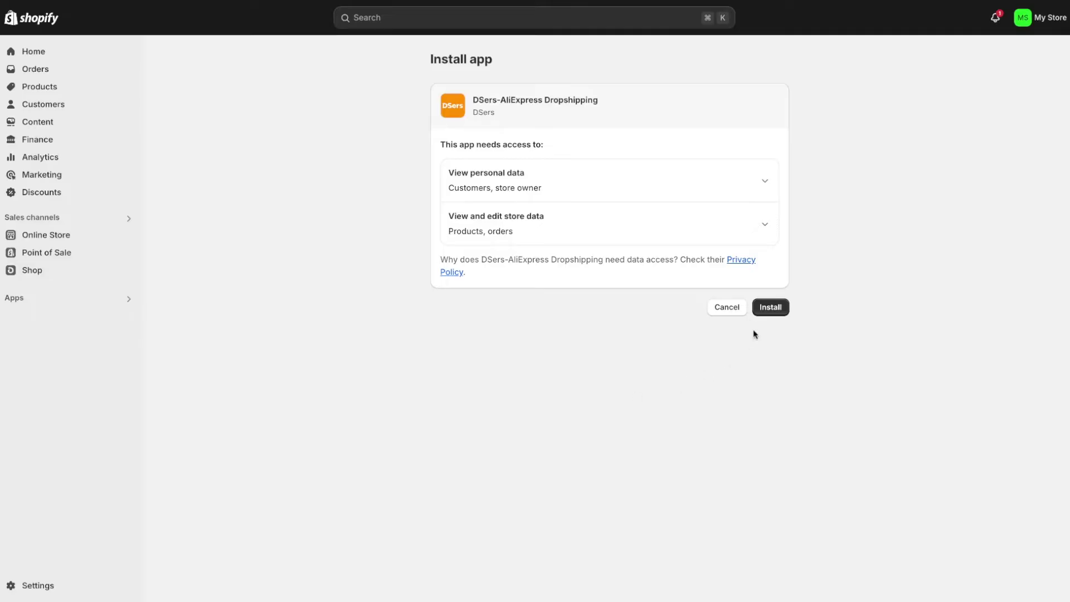
{"action": "left_click", "coordinate": [767, 309]}
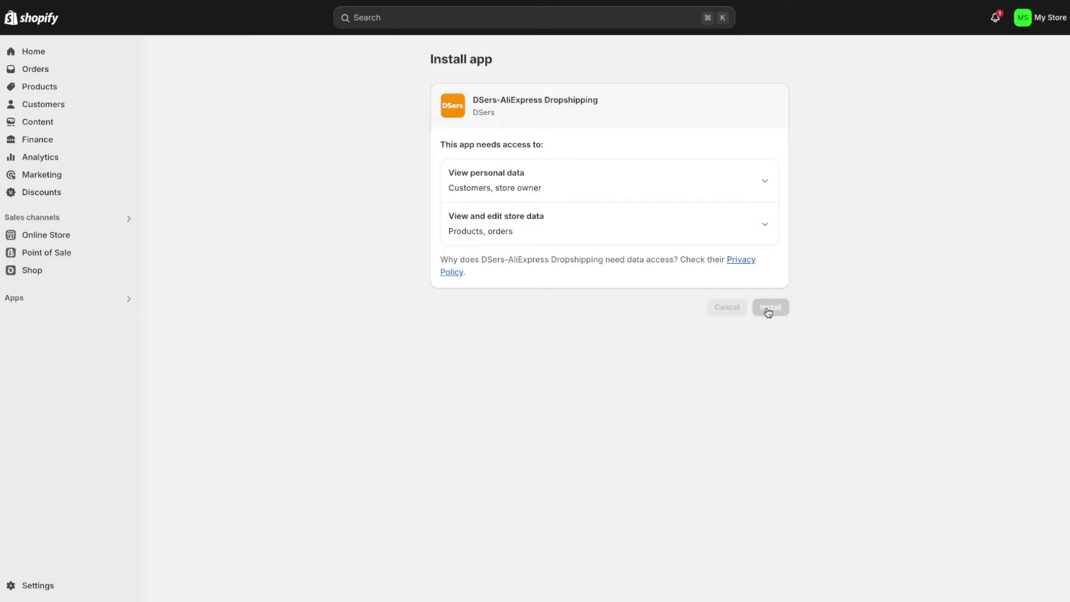
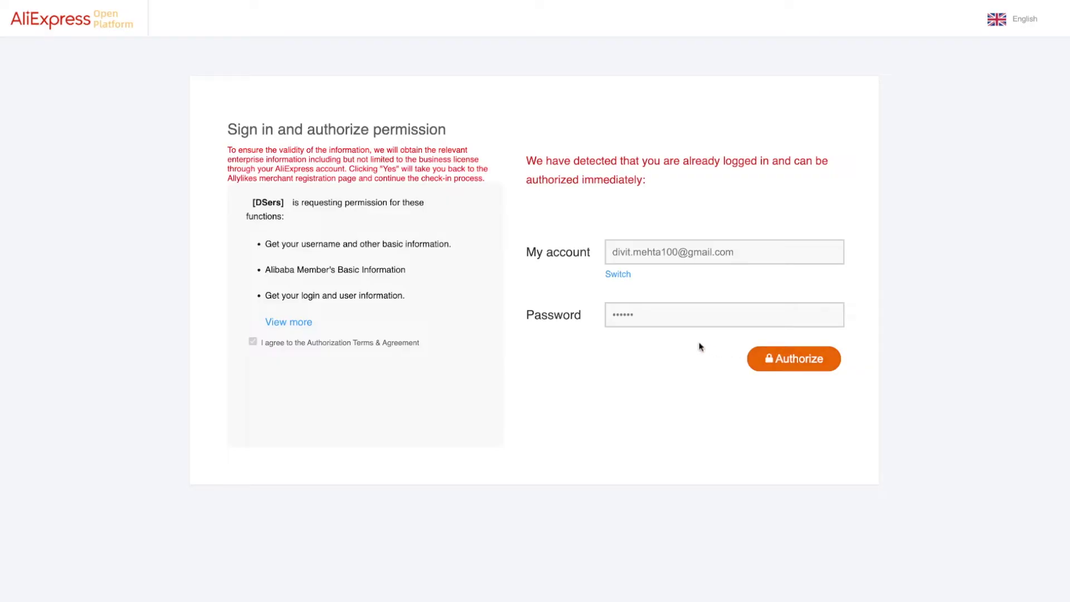
Step: Authorize DSers to access the signed-in AliExpress account and dismiss the promotional pop-ups on the DSers home page
{"action": "left_click", "coordinate": [768, 360]}
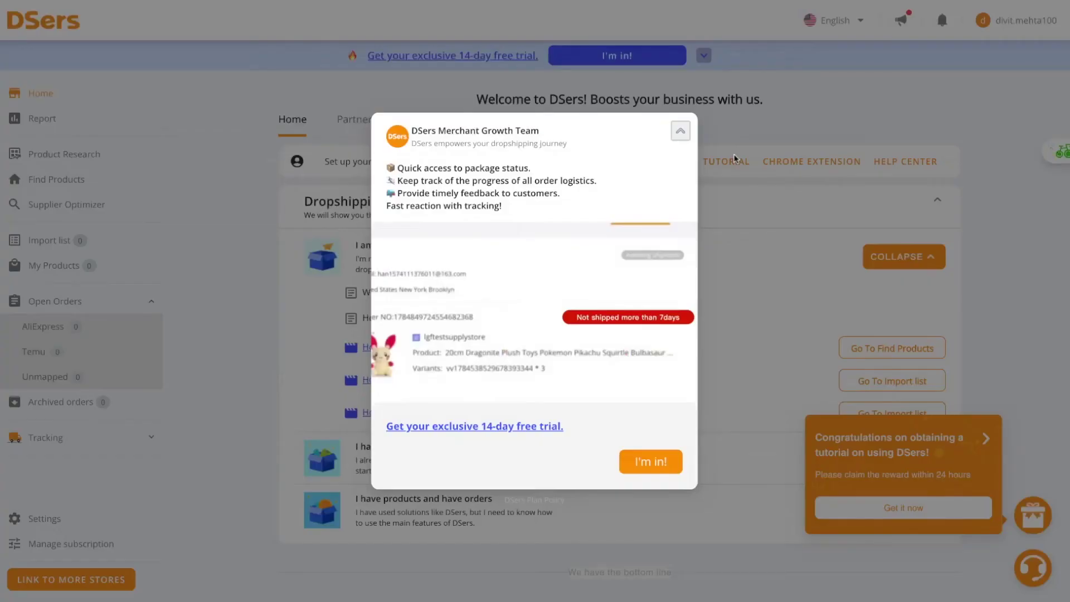
{"action": "left_click", "coordinate": [680, 134]}
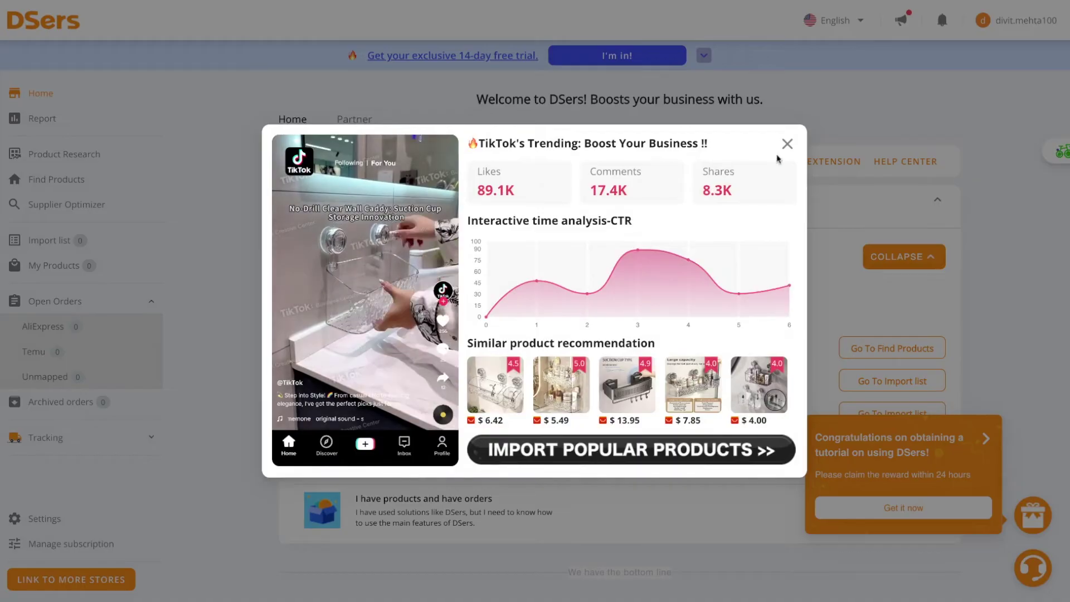
{"action": "left_click", "coordinate": [786, 144]}
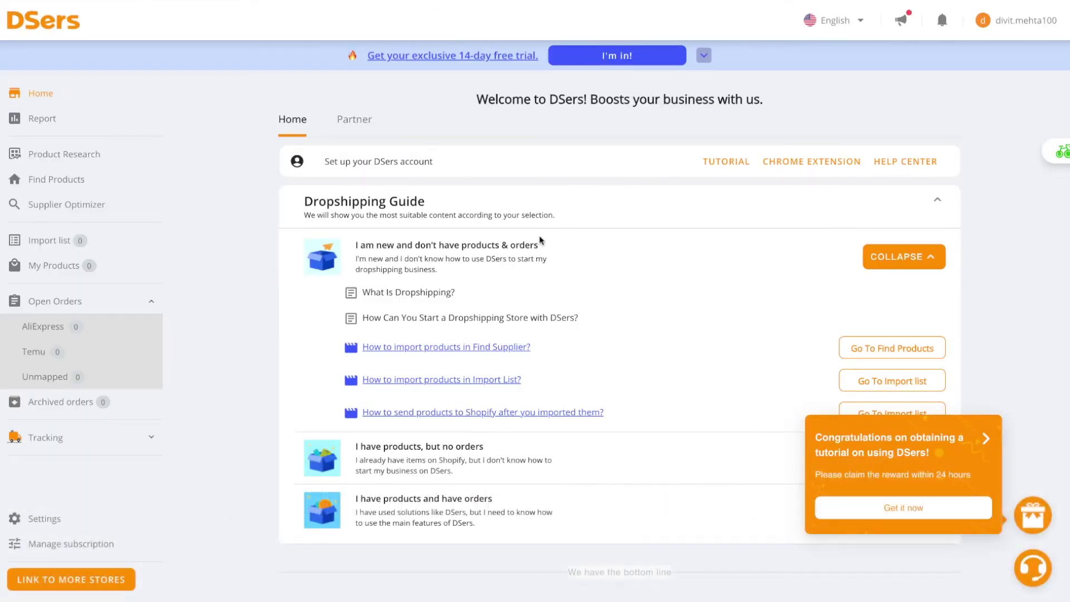
Step: Add the 2023 New POEDAGAR luxury watch from its AliExpress page to DSers and check the import list
{"action": "left_click", "coordinate": [926, 3]}
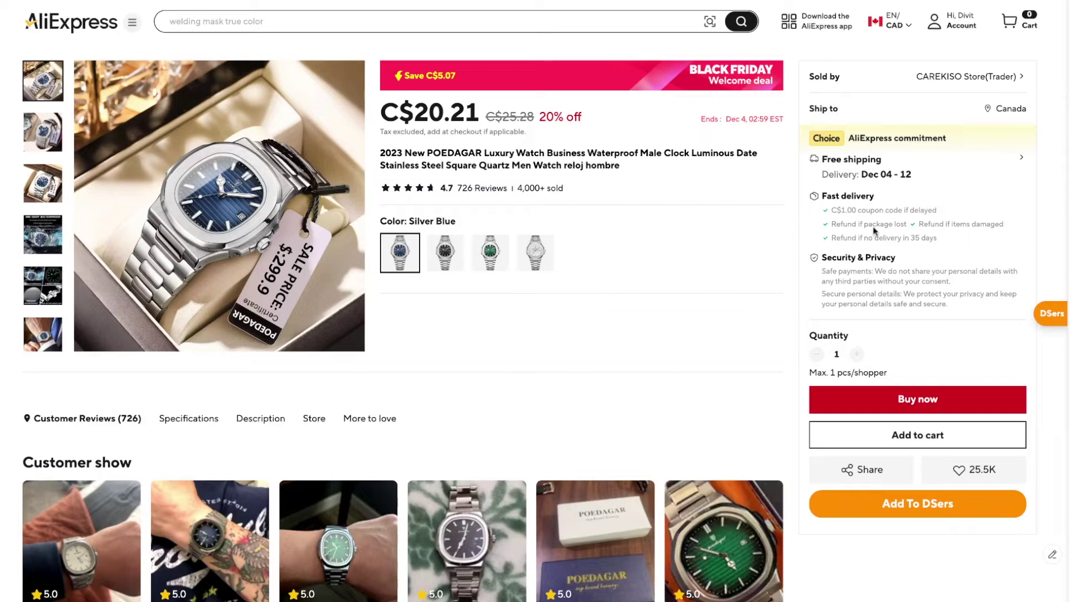
{"action": "left_click", "coordinate": [893, 507]}
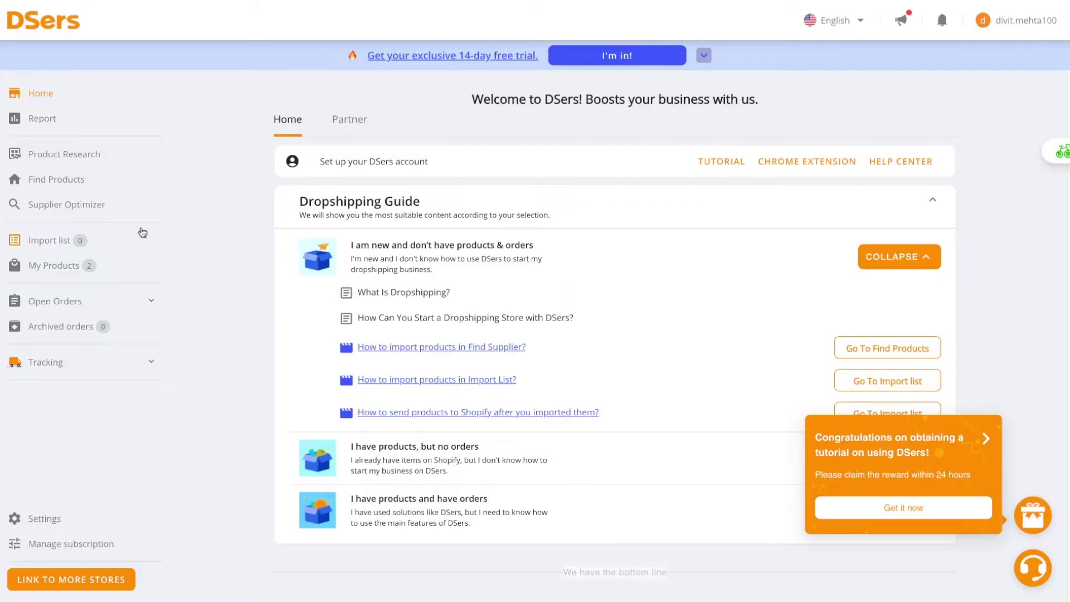
{"action": "left_click", "coordinate": [71, 240]}
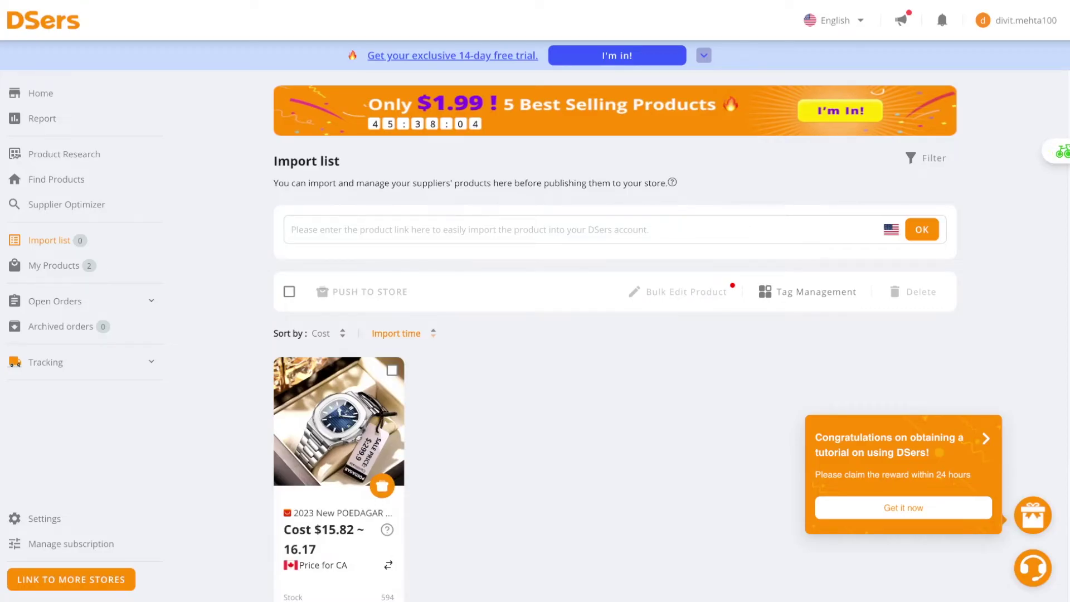
Step: Search the DSers product finder for "watches"
{"action": "left_click", "coordinate": [77, 187]}
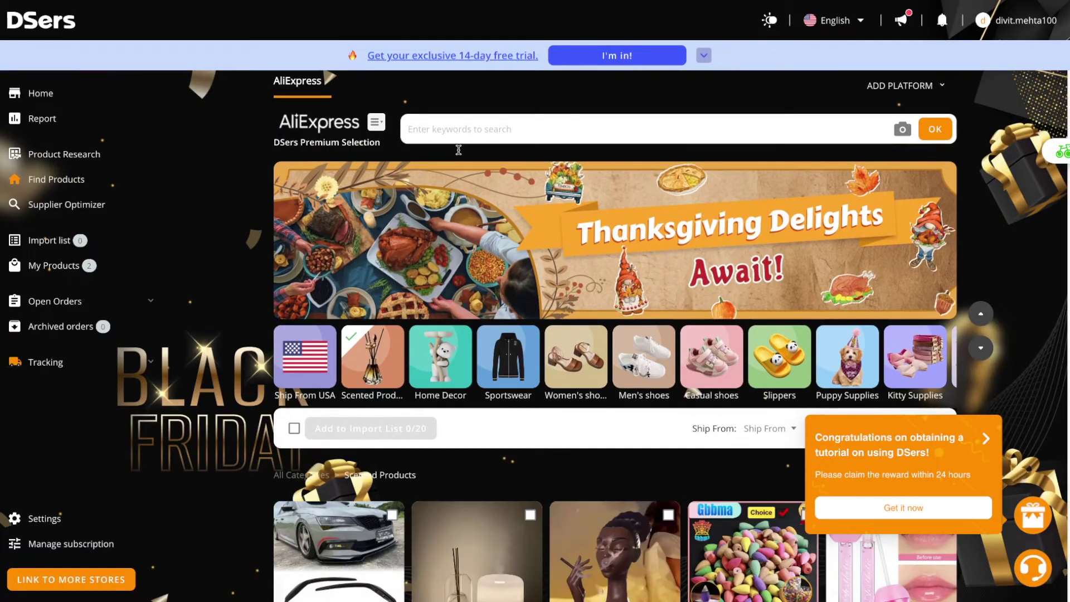
{"action": "left_click", "coordinate": [458, 131]}
{"action": "type", "text": "watches"}
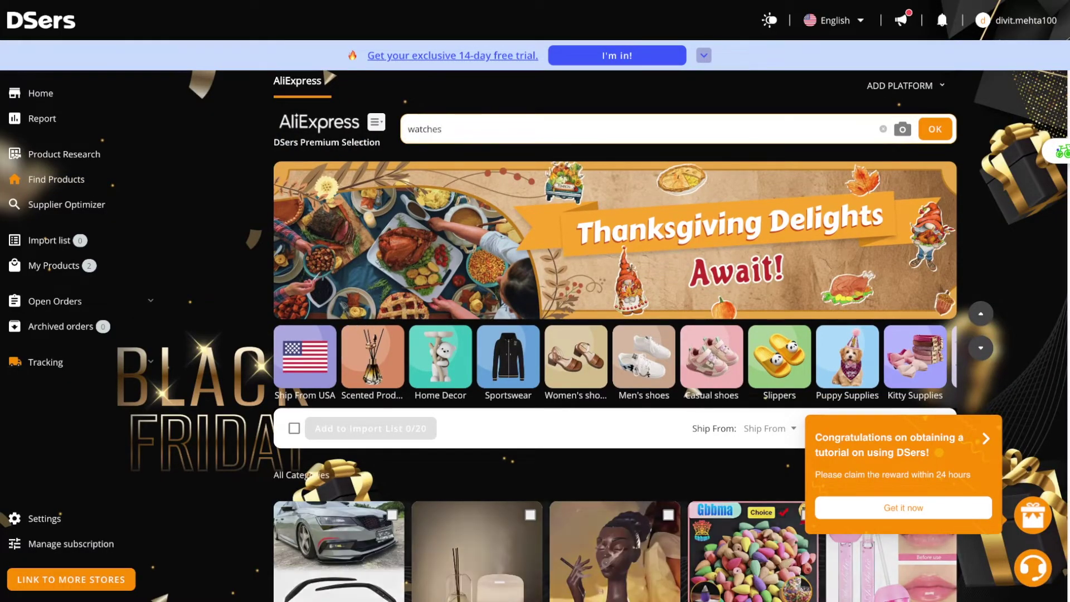
{"action": "key", "text": "Return"}
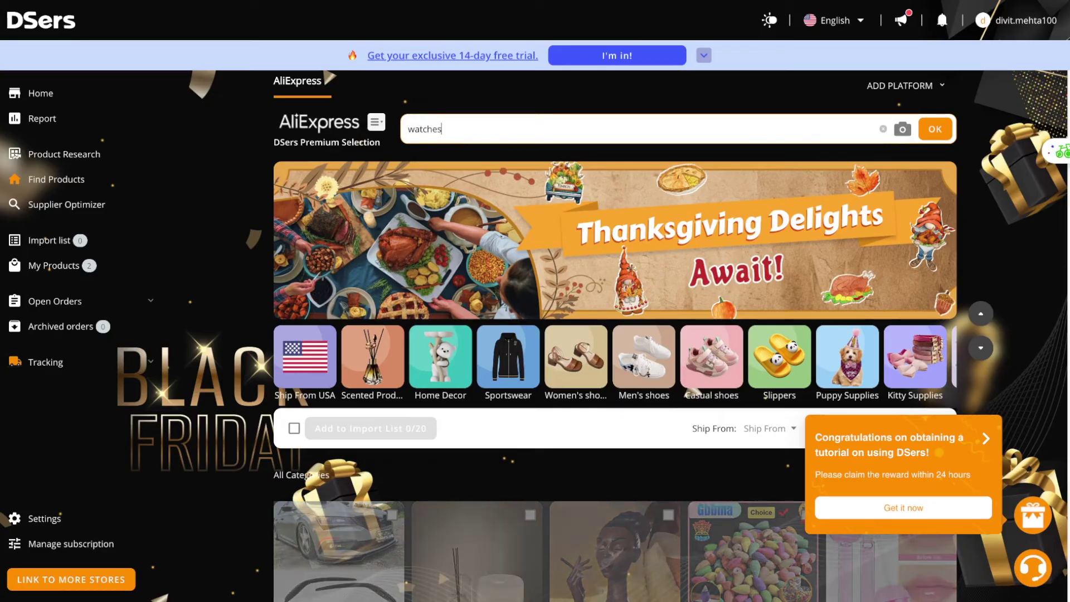
Step: Add the Luxury Metal watch case from the search results to the import list in English and dismiss the notice
{"action": "scroll", "coordinate": [507, 291], "scroll_direction": "down", "scroll_amount": 5}
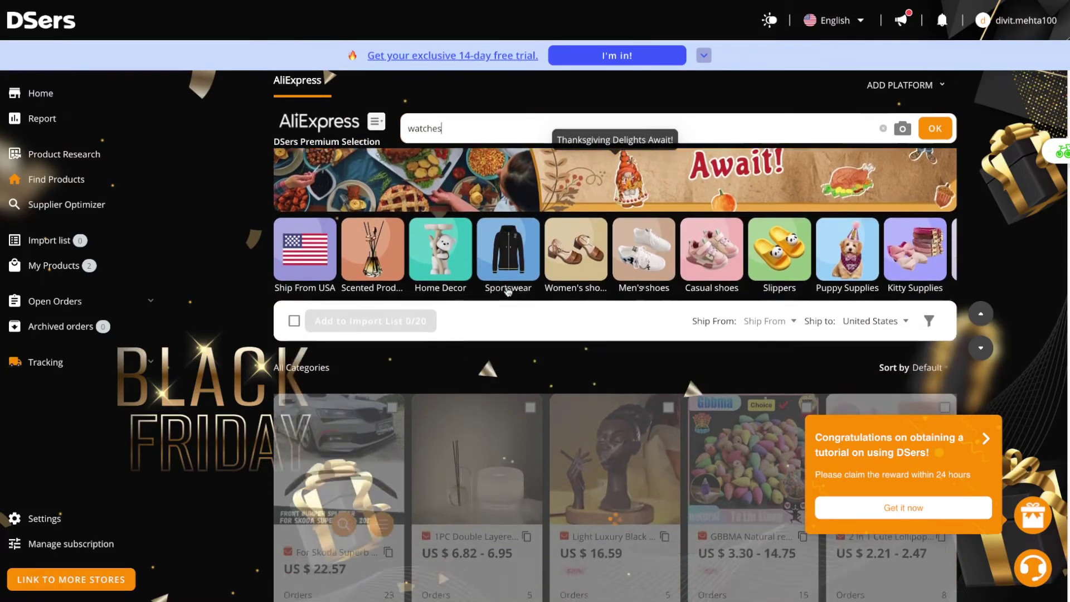
{"action": "scroll", "coordinate": [507, 292], "scroll_direction": "down", "scroll_amount": 10}
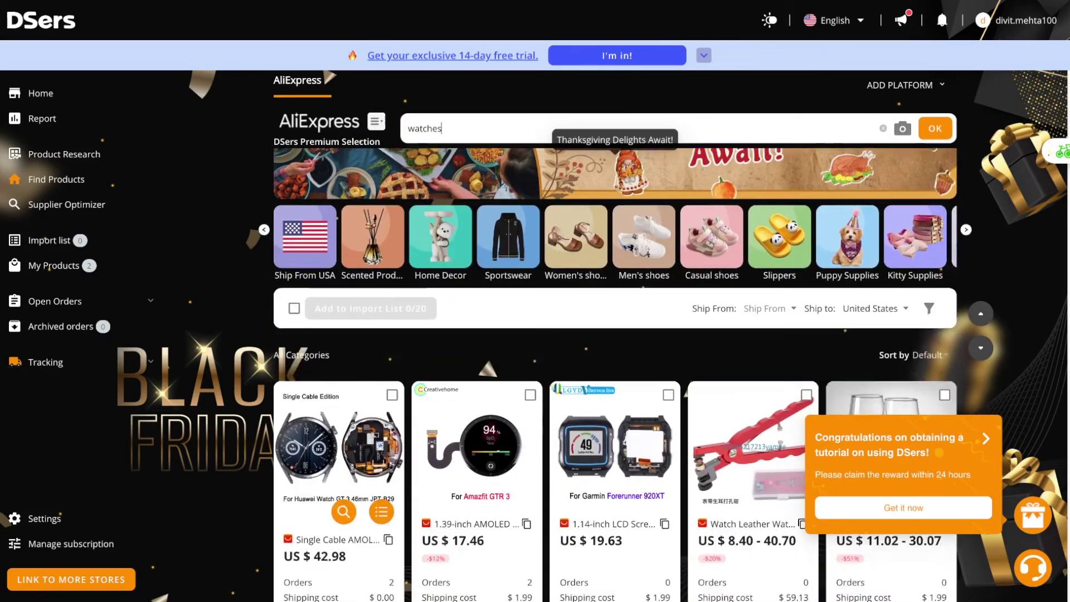
{"action": "scroll", "coordinate": [507, 312], "scroll_direction": "down", "scroll_amount": 5}
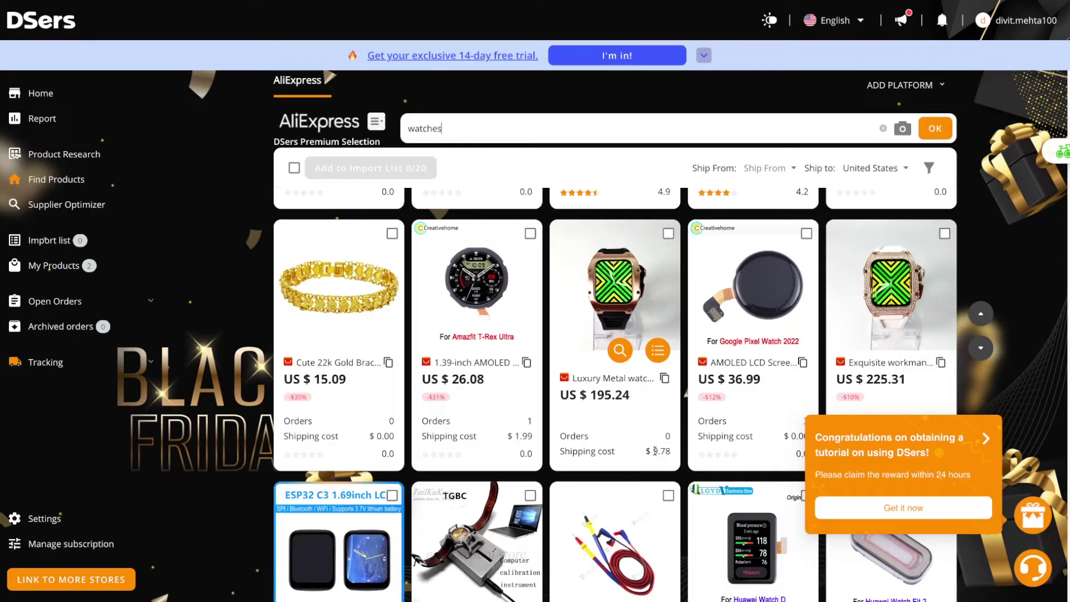
{"action": "left_click", "coordinate": [658, 351]}
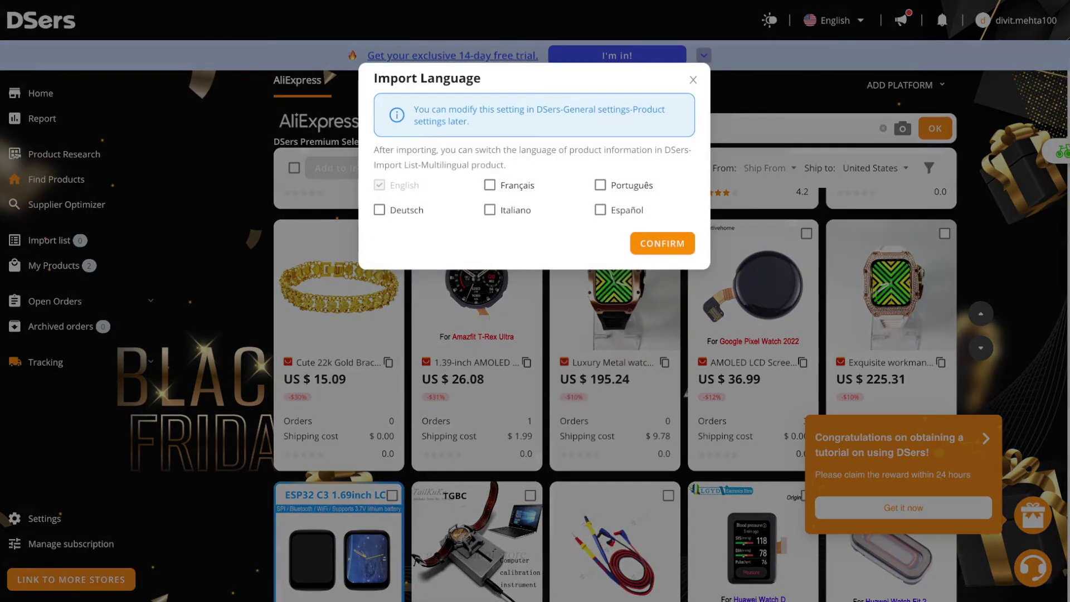
{"action": "left_click", "coordinate": [662, 243]}
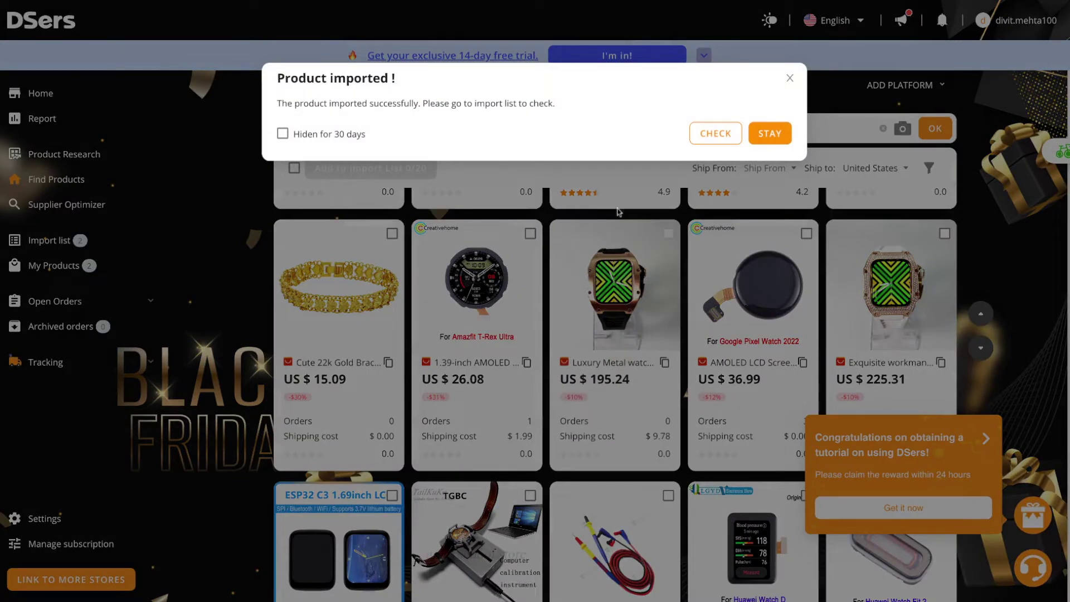
{"action": "left_click", "coordinate": [791, 78]}
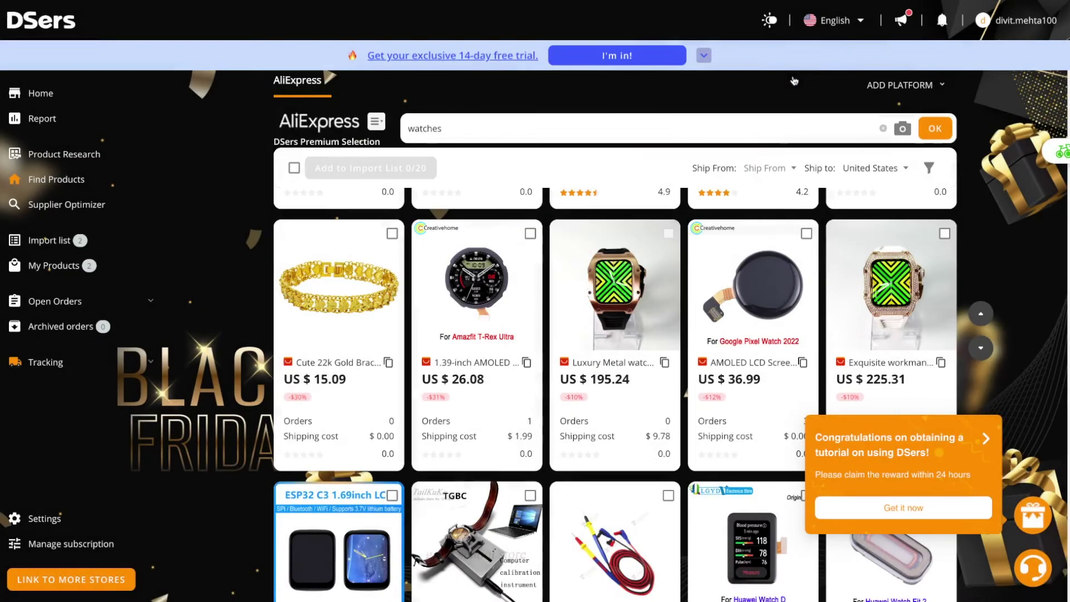
Step: Delete the Luxury Metal watch case from the import list
{"action": "left_click", "coordinate": [67, 245]}
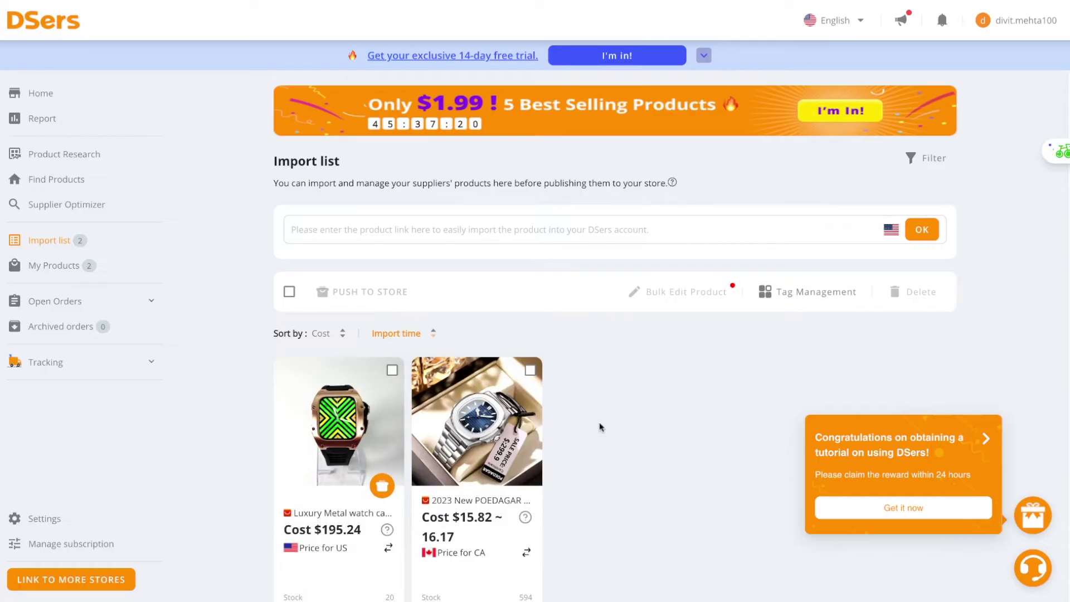
{"action": "scroll", "coordinate": [600, 422], "scroll_direction": "down", "scroll_amount": 2}
{"action": "left_click", "coordinate": [392, 278]}
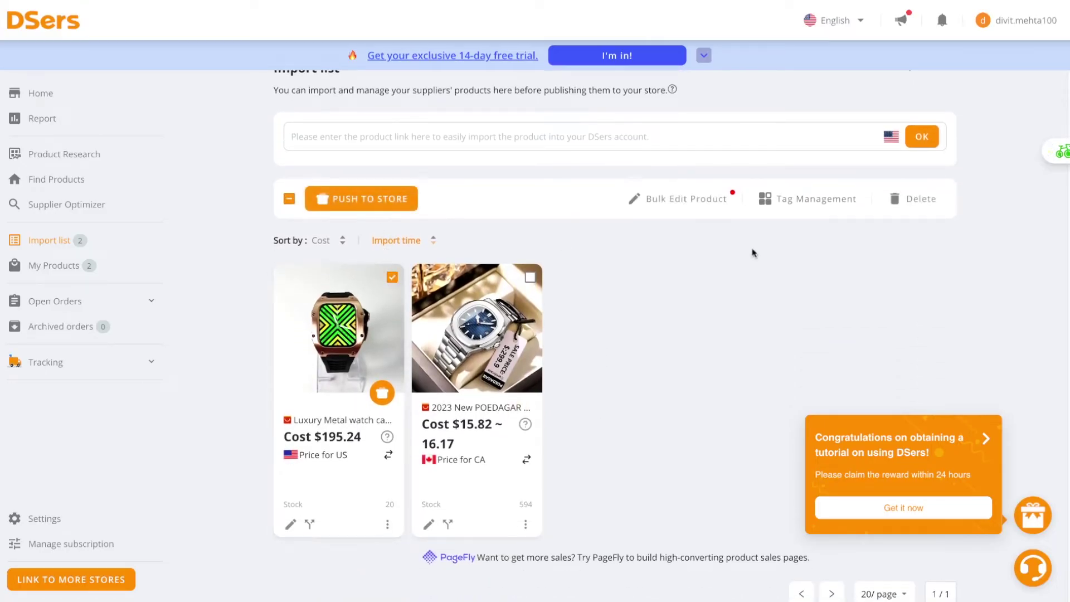
{"action": "left_click", "coordinate": [913, 200]}
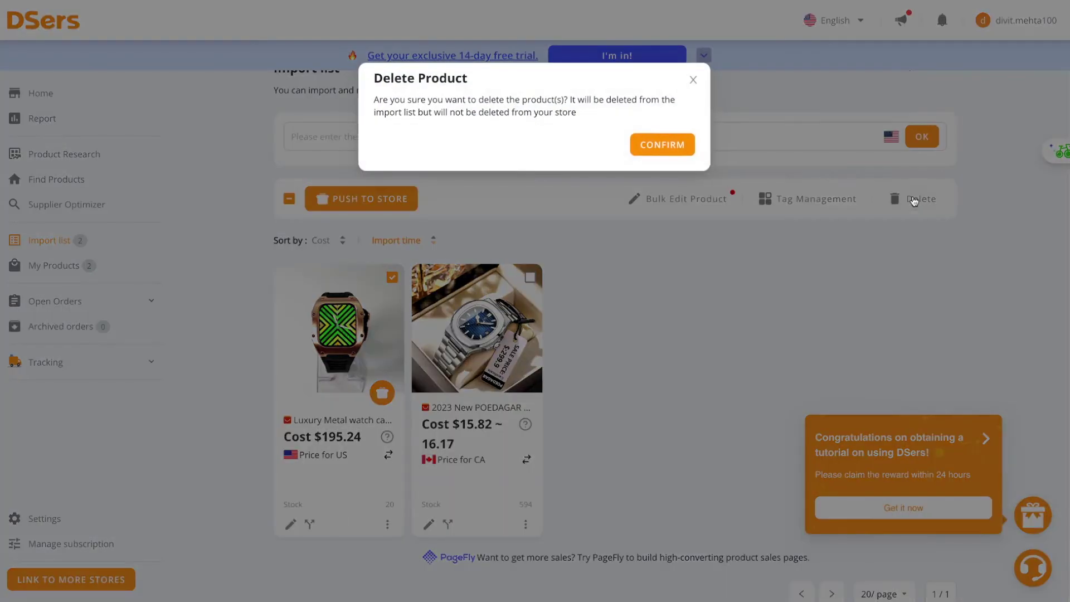
{"action": "left_click", "coordinate": [672, 143]}
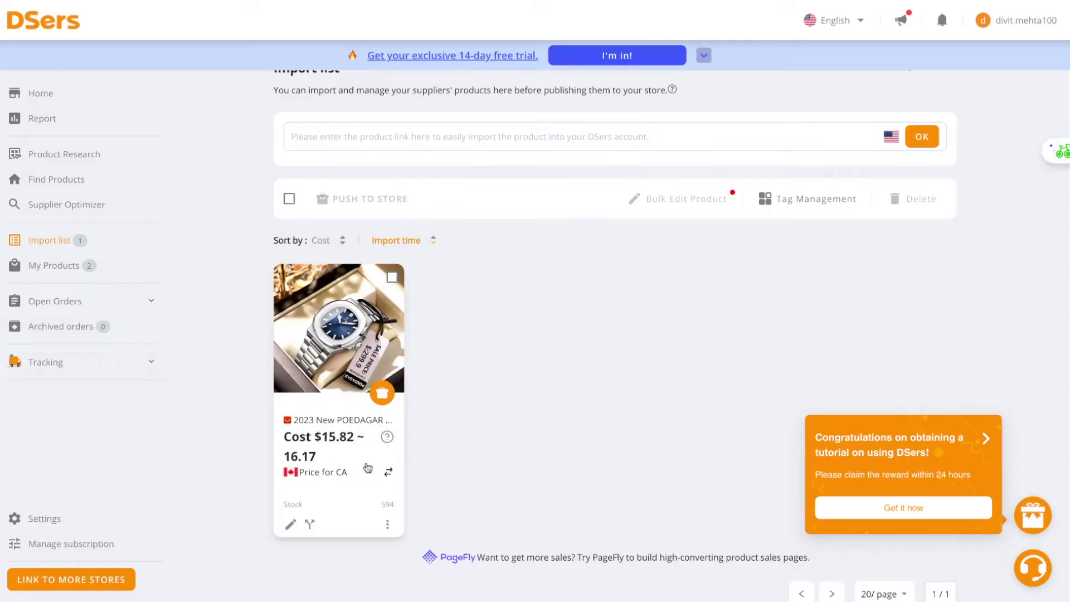
Step: Push the POEDAGAR watch from the import list to the connected Shopify store with the preset preferences
{"action": "left_click", "coordinate": [392, 277]}
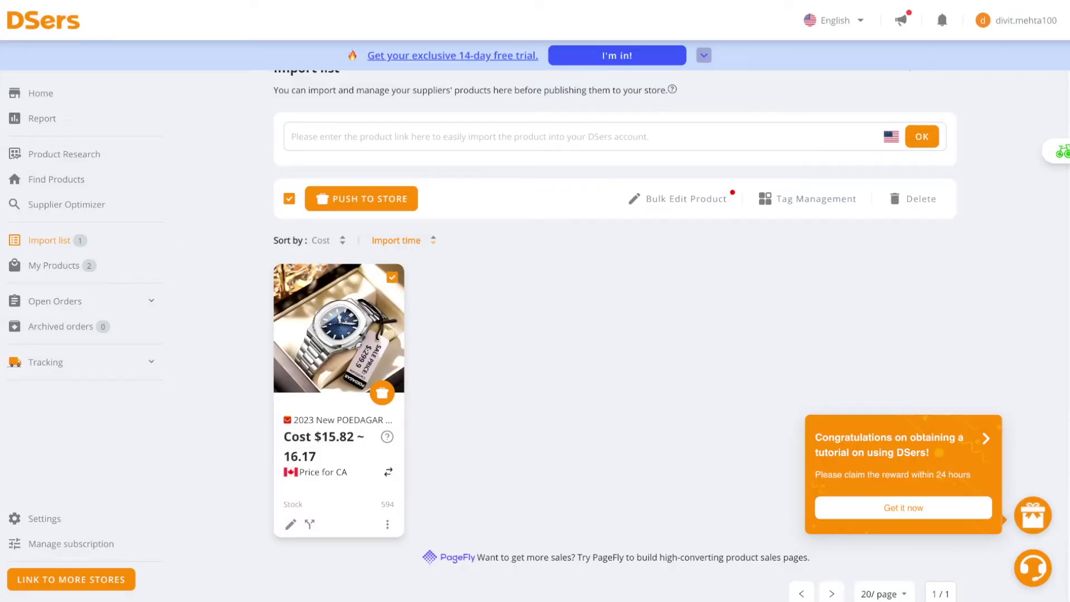
{"action": "left_click", "coordinate": [375, 198]}
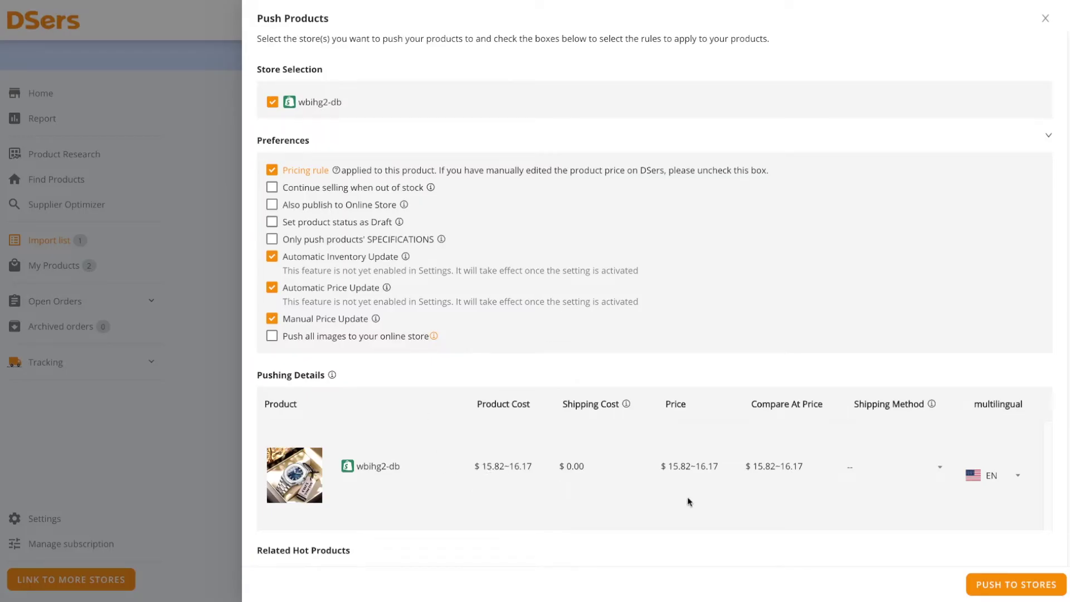
{"action": "left_click", "coordinate": [1005, 591]}
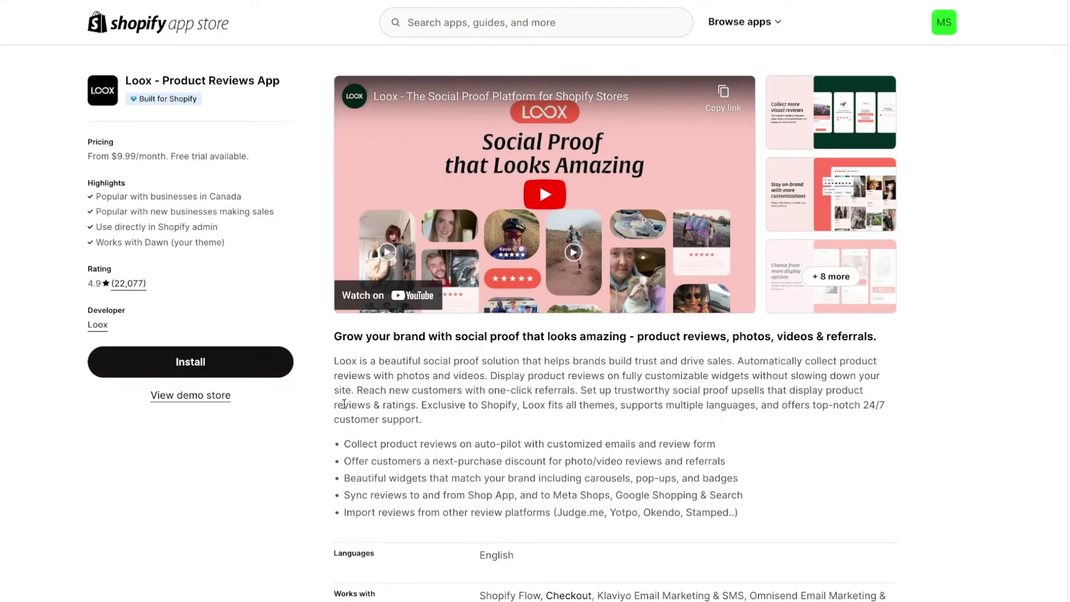
Step: Review the Loox app's listing in the Shopify App Store, including its features and pricing plans
{"action": "scroll", "coordinate": [344, 404], "scroll_direction": "down", "scroll_amount": 9}
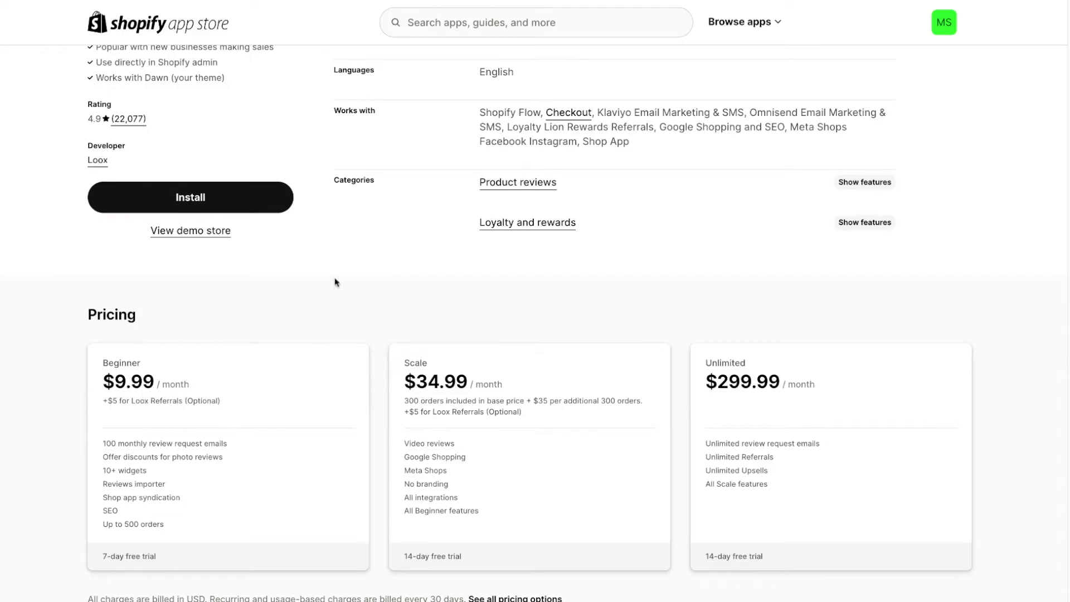
{"action": "scroll", "coordinate": [336, 281], "scroll_direction": "up", "scroll_amount": 3}
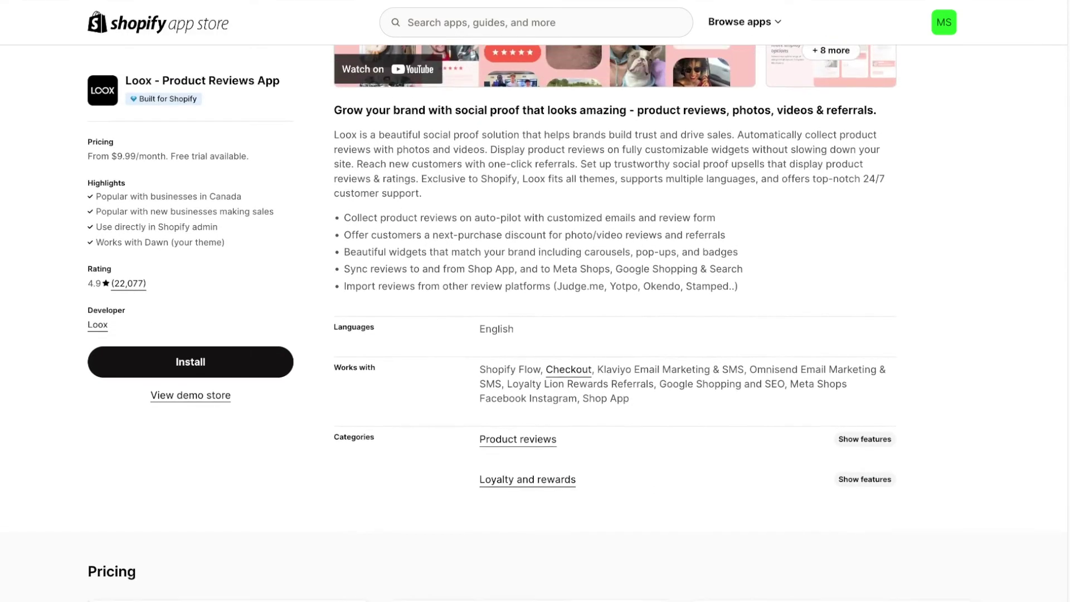
{"action": "scroll", "coordinate": [612, 323], "scroll_direction": "up", "scroll_amount": 1}
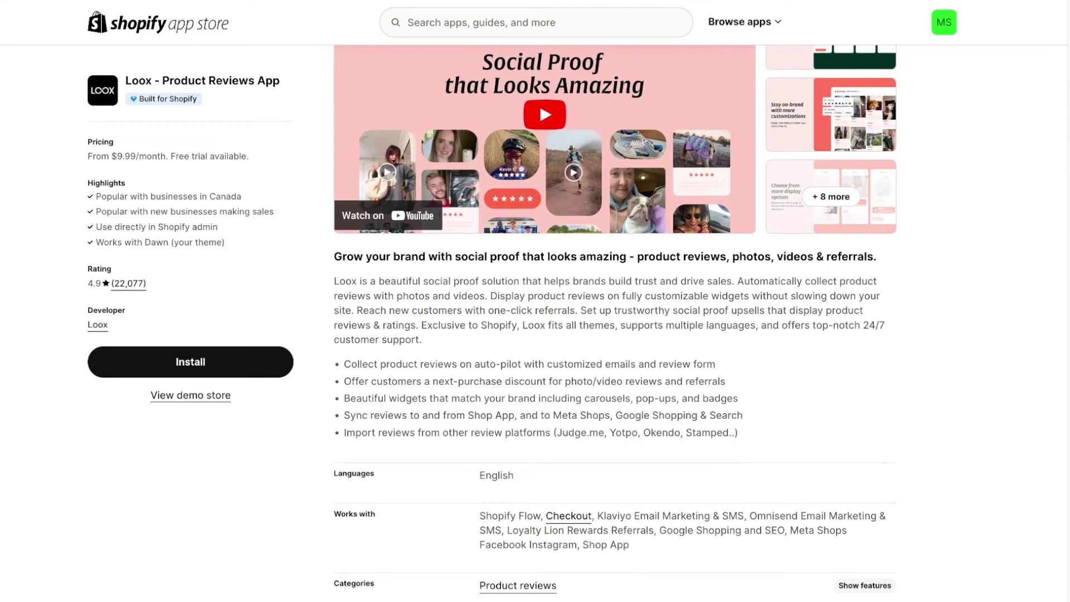
{"action": "scroll", "coordinate": [613, 323], "scroll_direction": "up", "scroll_amount": 1}
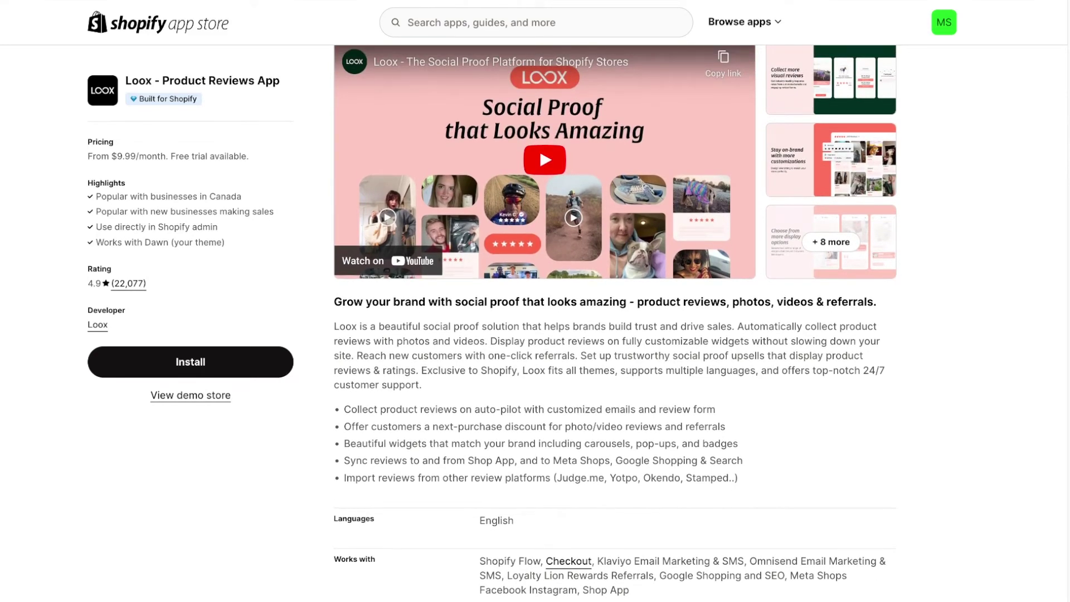
{"action": "scroll", "coordinate": [613, 324], "scroll_direction": "up", "scroll_amount": 1}
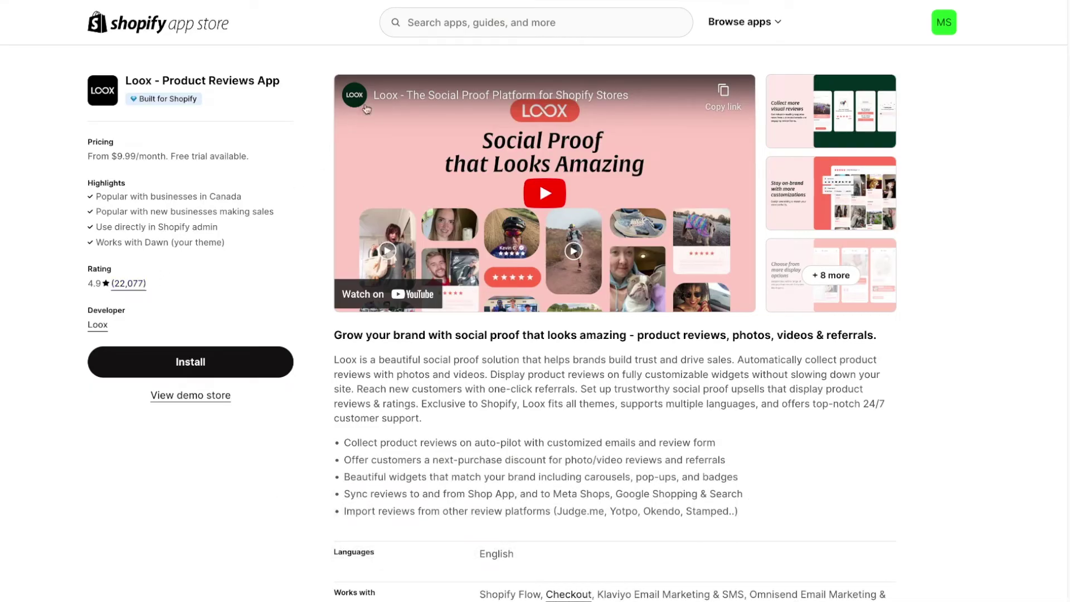
Step: Switch to the Shopify admin and shorten the POEDAGAR watch product's title to "Luxury Watch Business"
{"action": "left_click", "coordinate": [447, 3]}
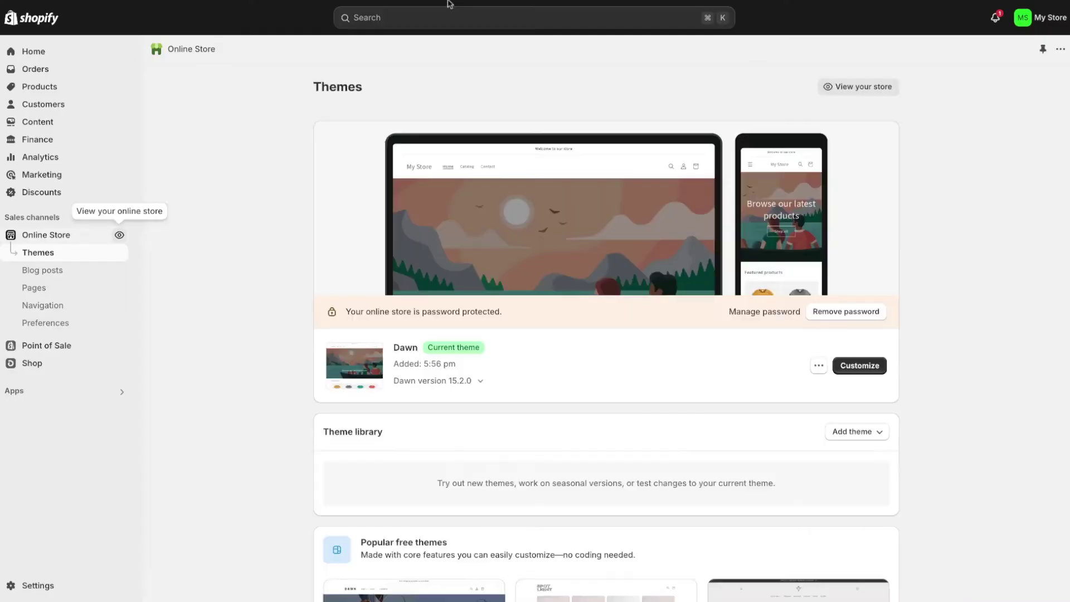
{"action": "left_click", "coordinate": [79, 90]}
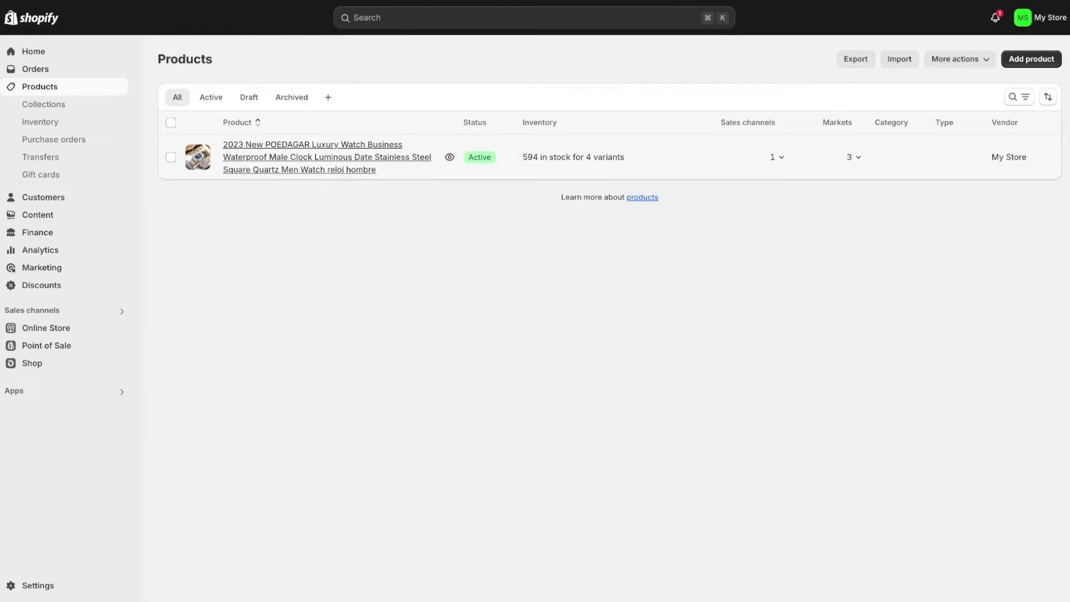
{"action": "left_click", "coordinate": [247, 164]}
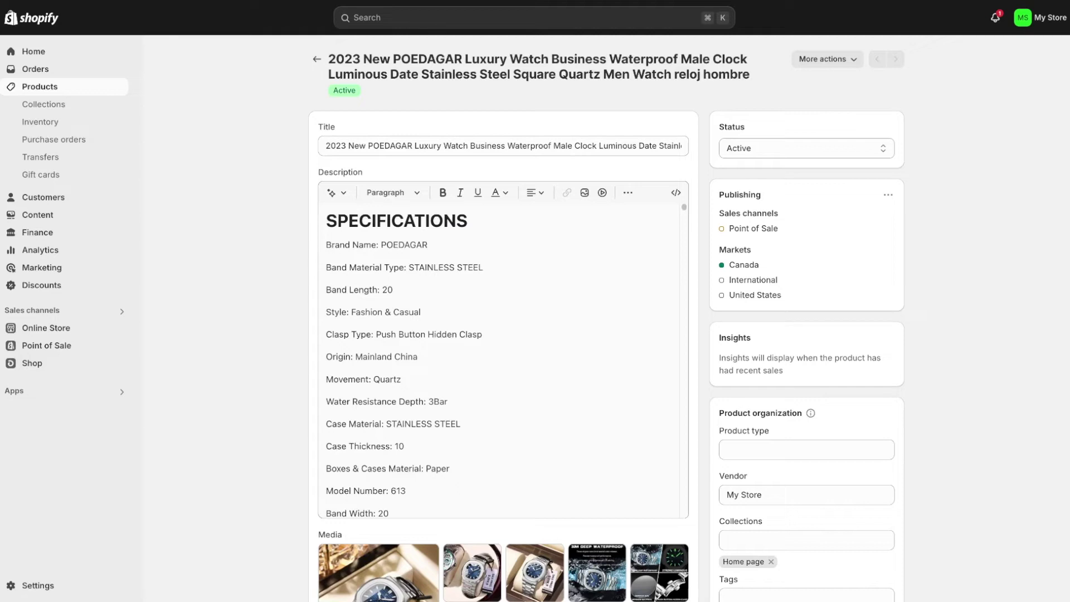
{"action": "left_click", "coordinate": [415, 146]}
{"action": "key", "text": "alt+shift+Left"}
{"action": "key", "text": "alt+shift+Left"}
{"action": "key", "text": "alt+shift+Left"}
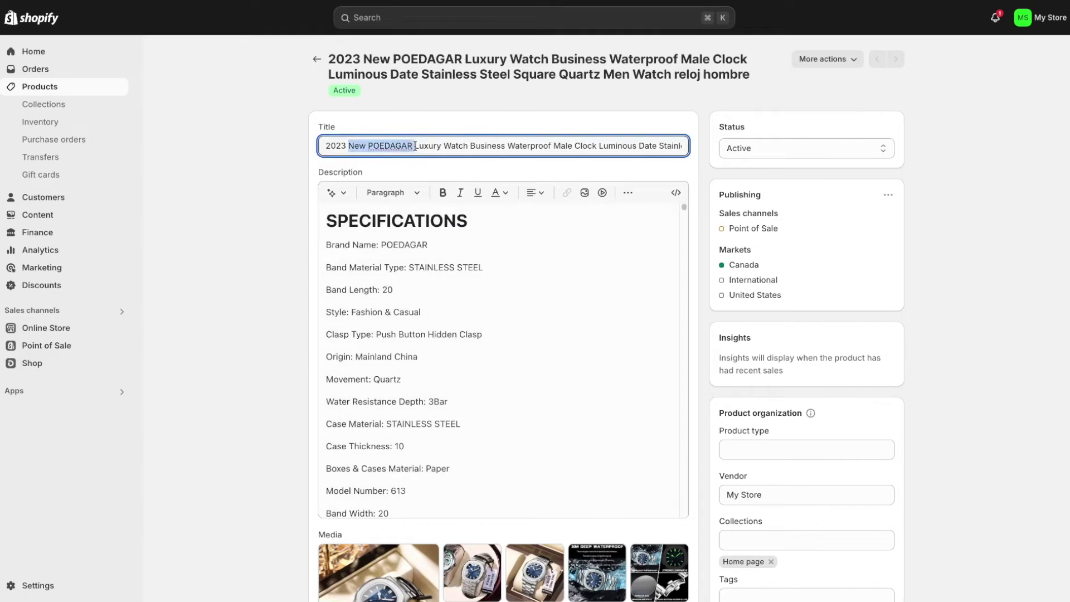
{"action": "key", "text": "BackSpace"}
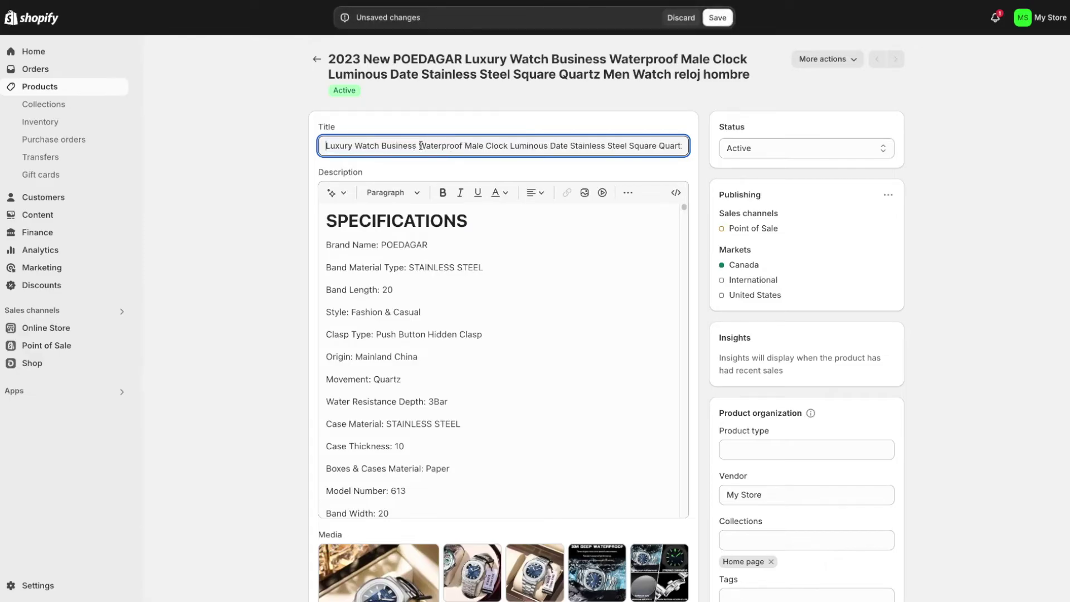
{"action": "left_click", "coordinate": [418, 146]}
{"action": "key", "text": "shift+End"}
{"action": "key", "text": "BackSpace"}
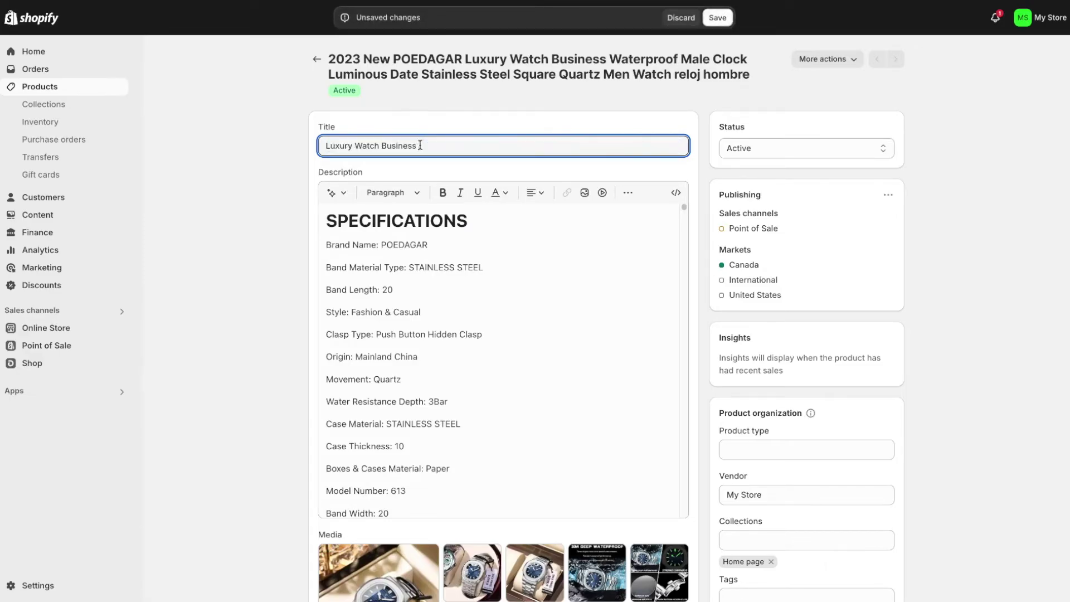
Step: Look through the watch's description, media, variants and prices, and save the product
{"action": "scroll", "coordinate": [466, 390], "scroll_direction": "down", "scroll_amount": 5}
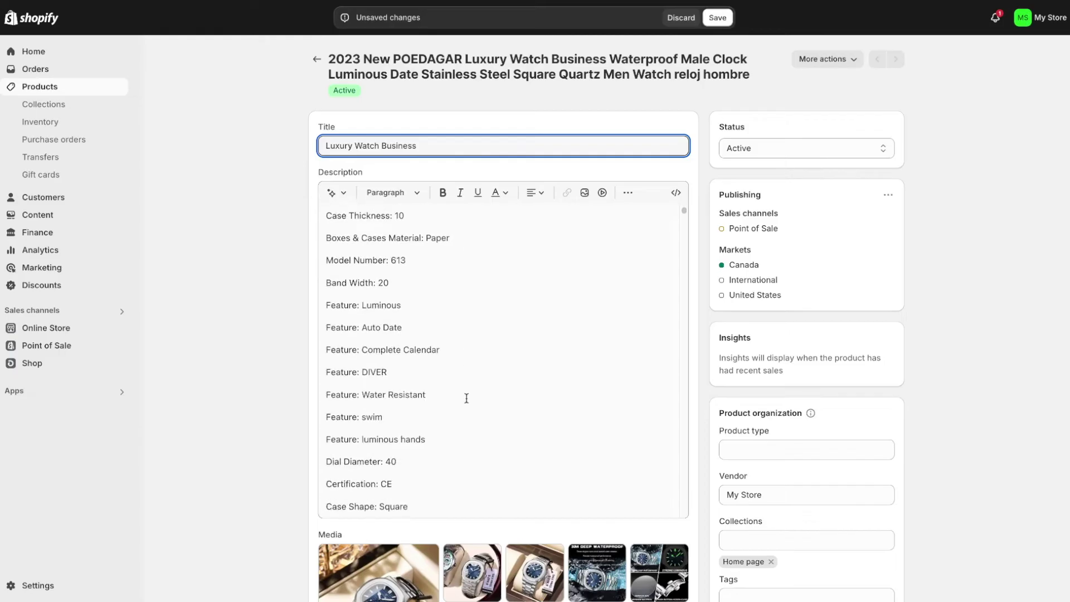
{"action": "scroll", "coordinate": [257, 388], "scroll_direction": "down", "scroll_amount": 8}
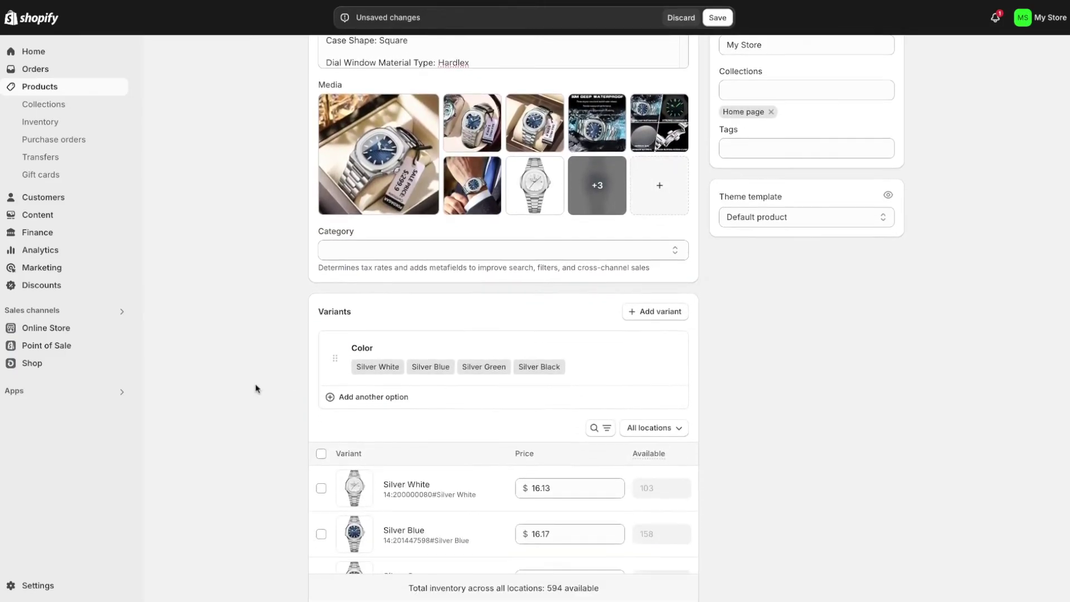
{"action": "scroll", "coordinate": [257, 388], "scroll_direction": "down", "scroll_amount": 2}
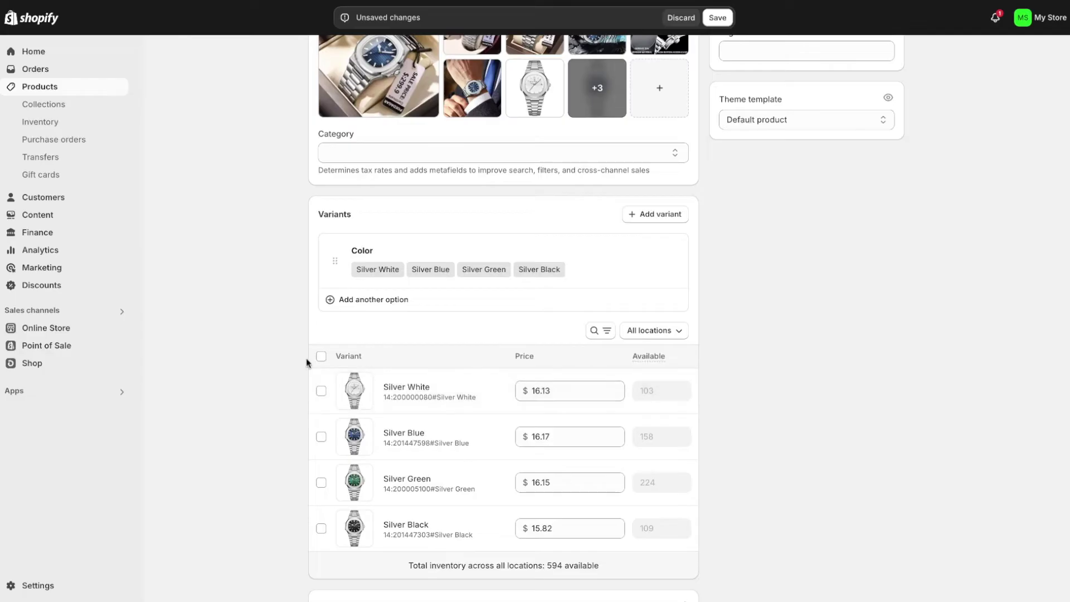
{"action": "scroll", "coordinate": [306, 357], "scroll_direction": "down", "scroll_amount": 4}
{"action": "scroll", "coordinate": [305, 358], "scroll_direction": "up", "scroll_amount": 15}
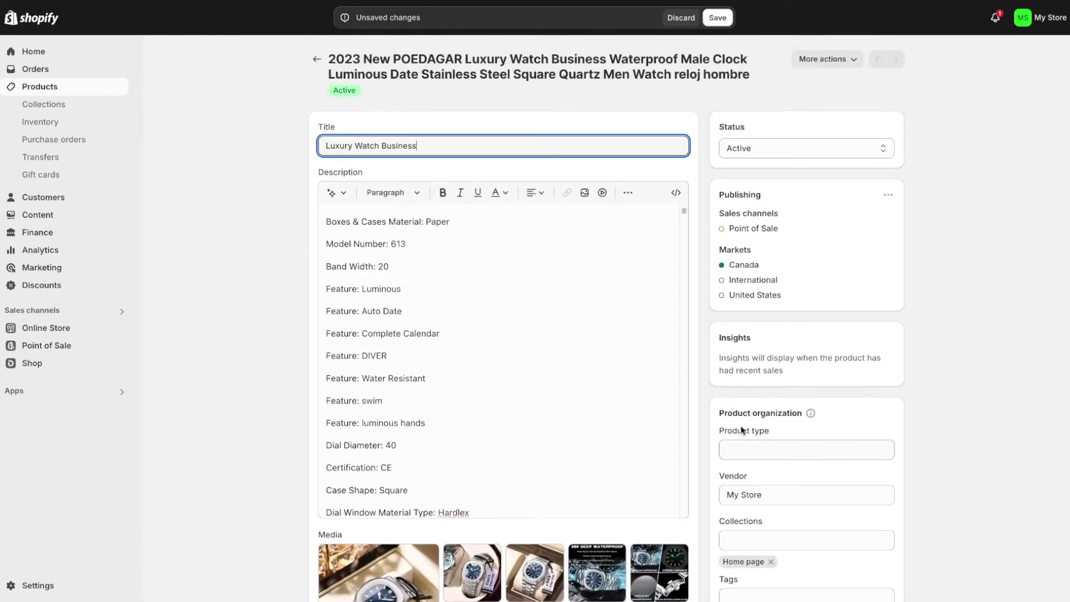
{"action": "scroll", "coordinate": [780, 446], "scroll_direction": "down", "scroll_amount": 15}
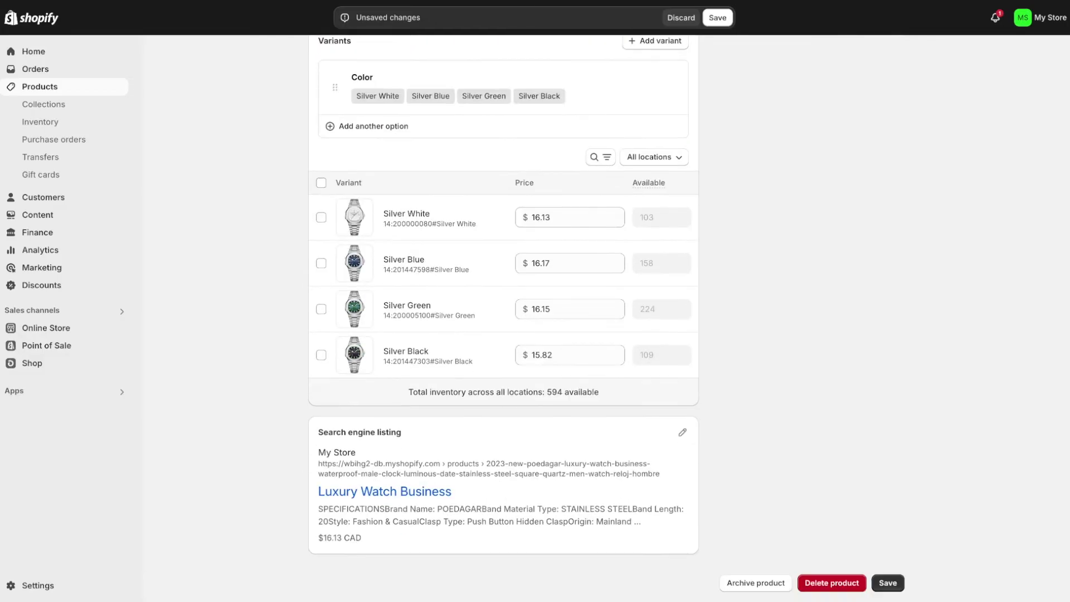
{"action": "left_click", "coordinate": [896, 589]}
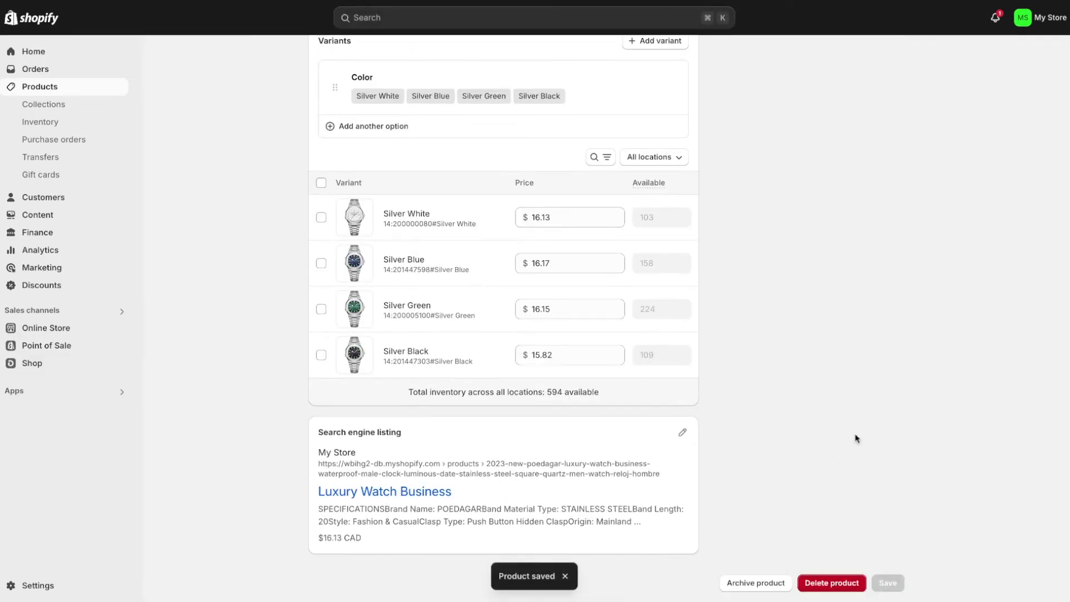
Step: Check which products are included in the Home page collection, leaving the selection as it is
{"action": "left_click", "coordinate": [86, 110]}
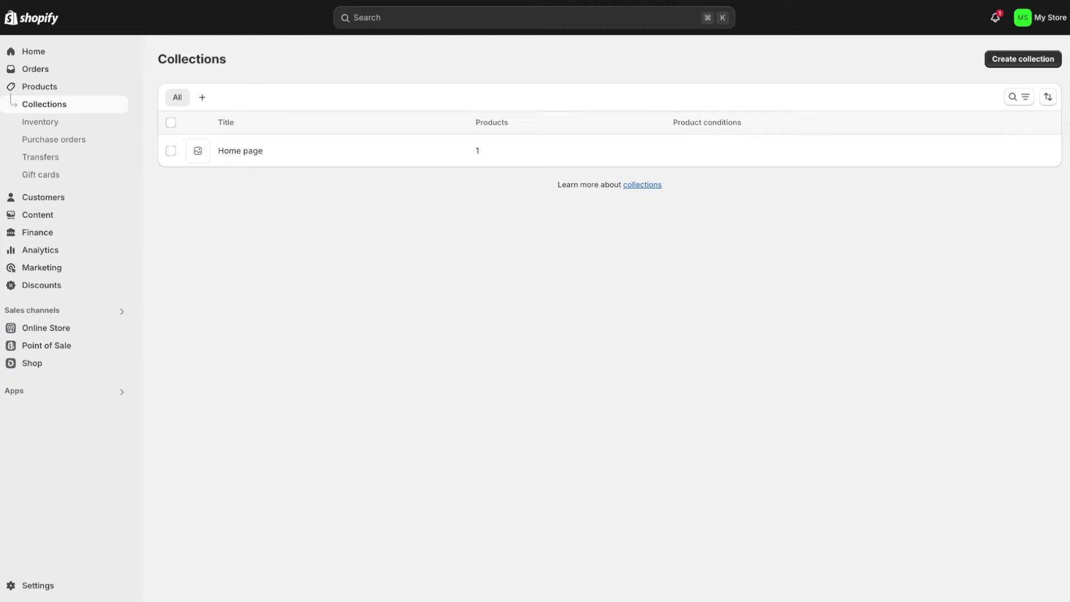
{"action": "left_click", "coordinate": [234, 153]}
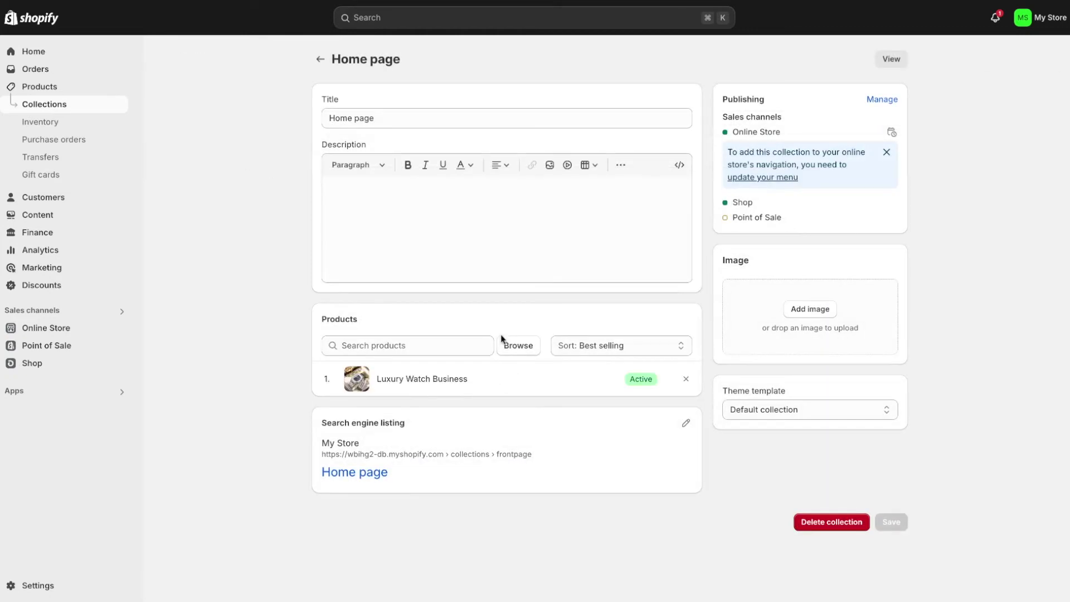
{"action": "left_click", "coordinate": [518, 345]}
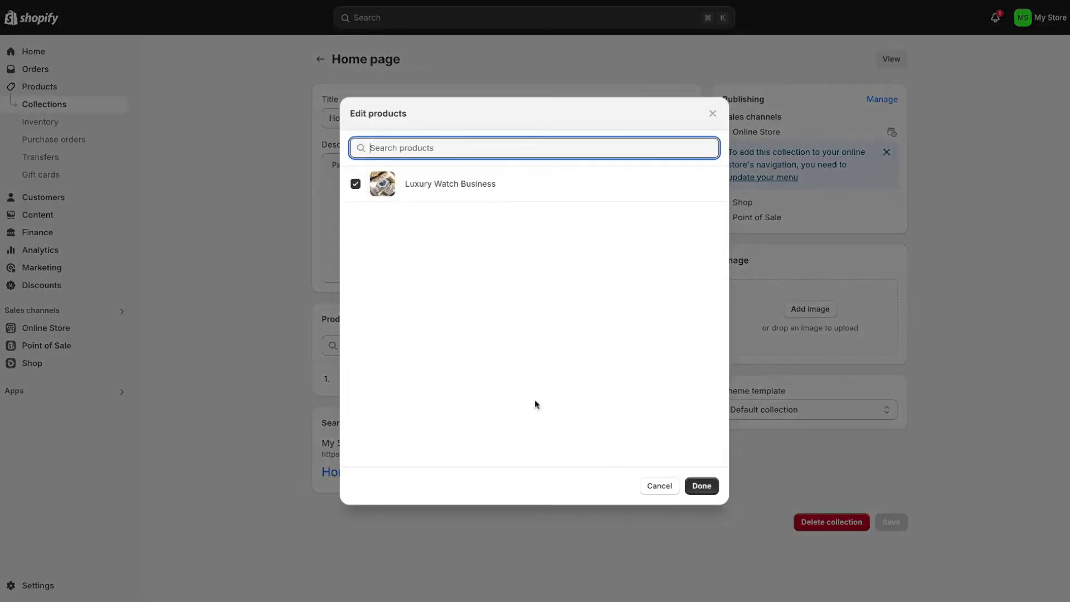
{"action": "left_click", "coordinate": [712, 113]}
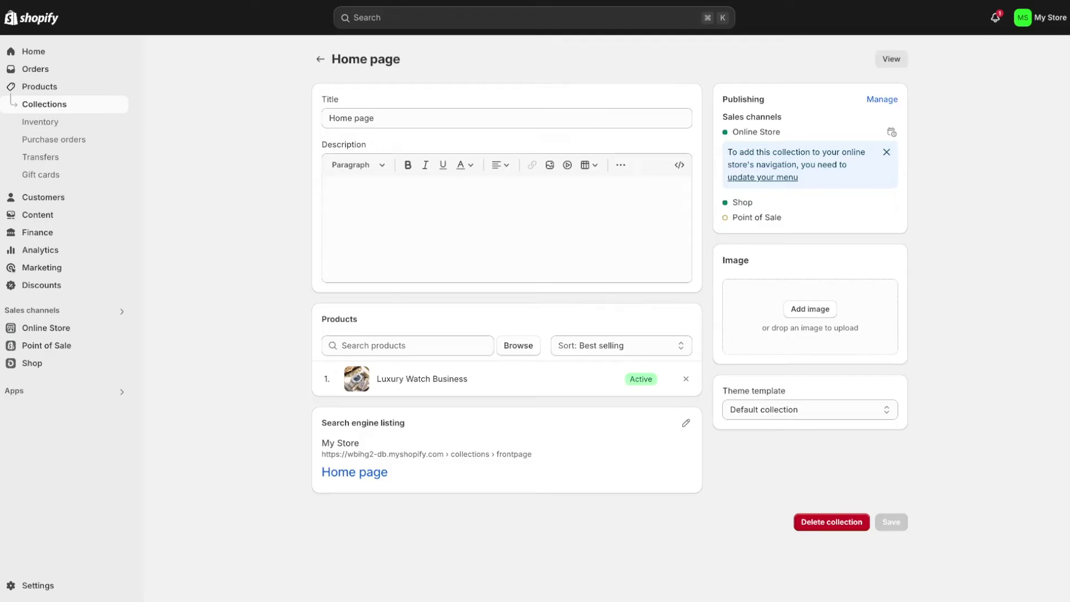
Step: View the store's payment settings and its list of written policies
{"action": "left_click", "coordinate": [46, 582]}
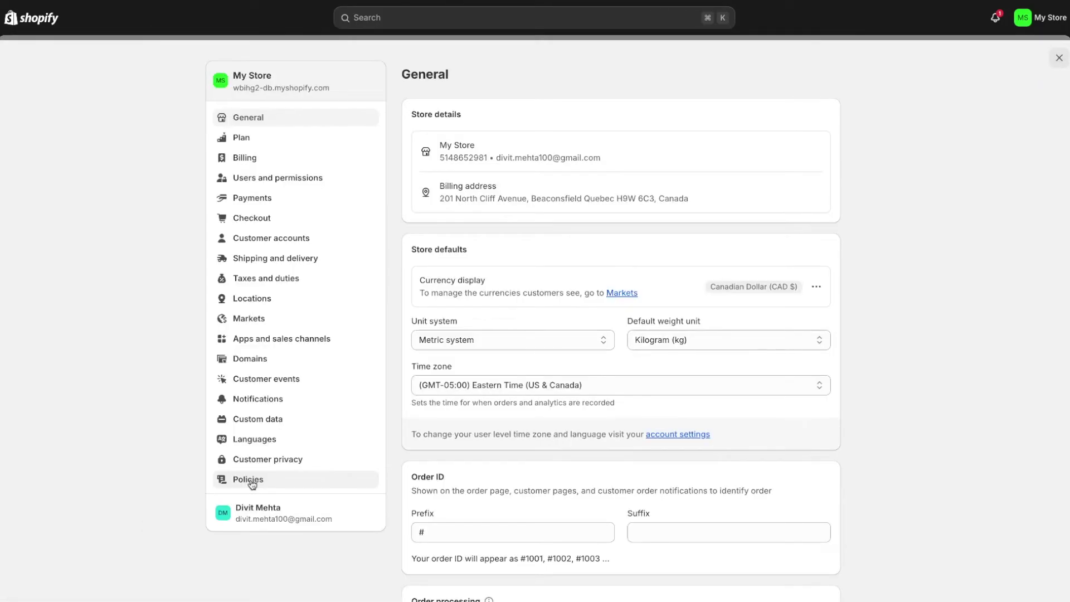
{"action": "left_click", "coordinate": [253, 200]}
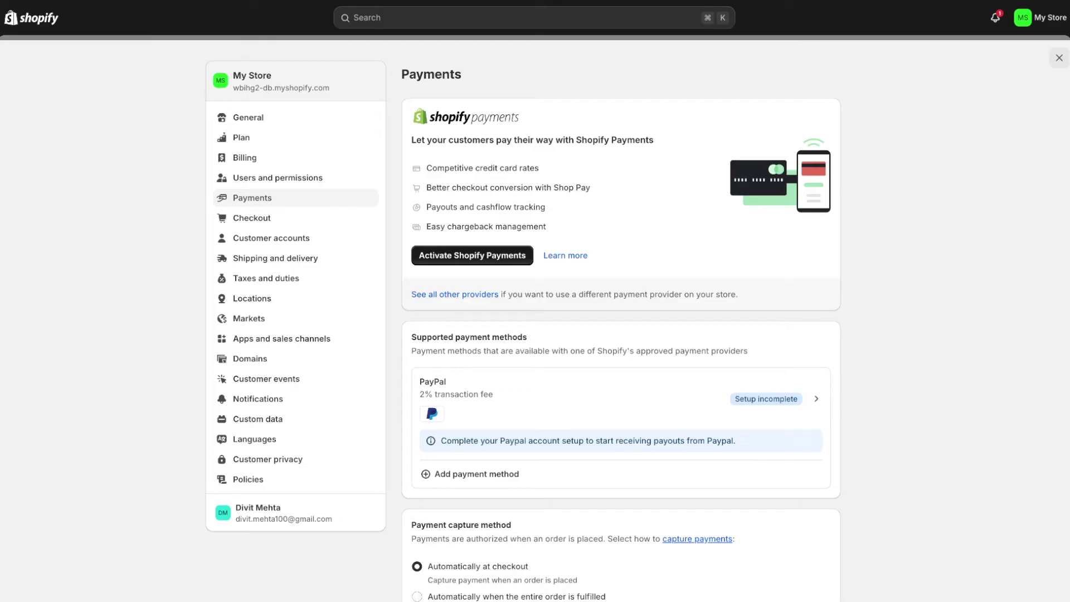
{"action": "left_click", "coordinate": [291, 479]}
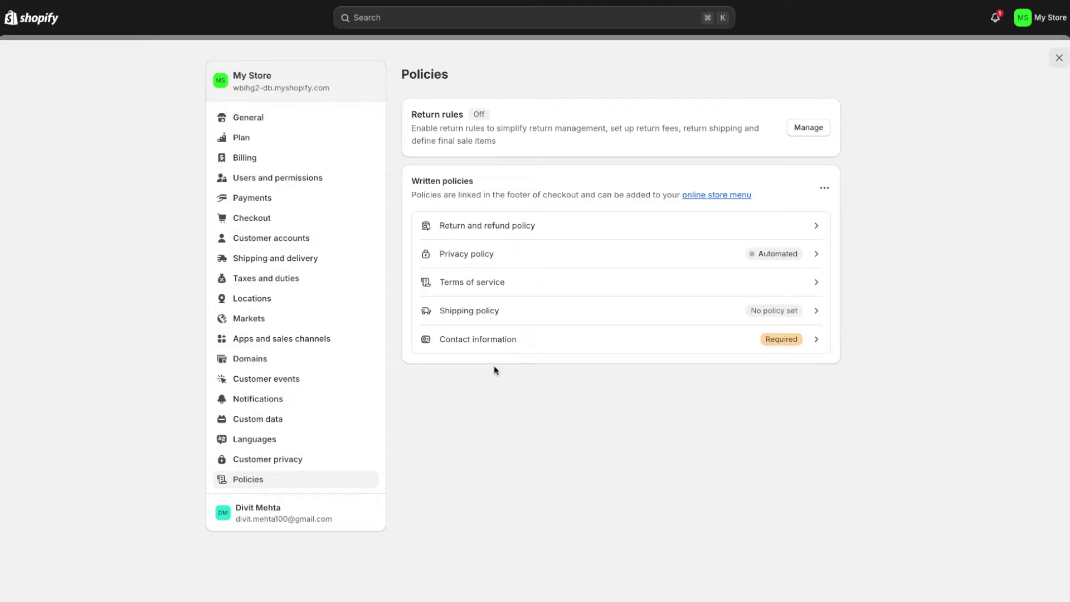
Step: Clear the return and refund policy, insert the policy template in its place, and close the policy
{"action": "left_click", "coordinate": [503, 234]}
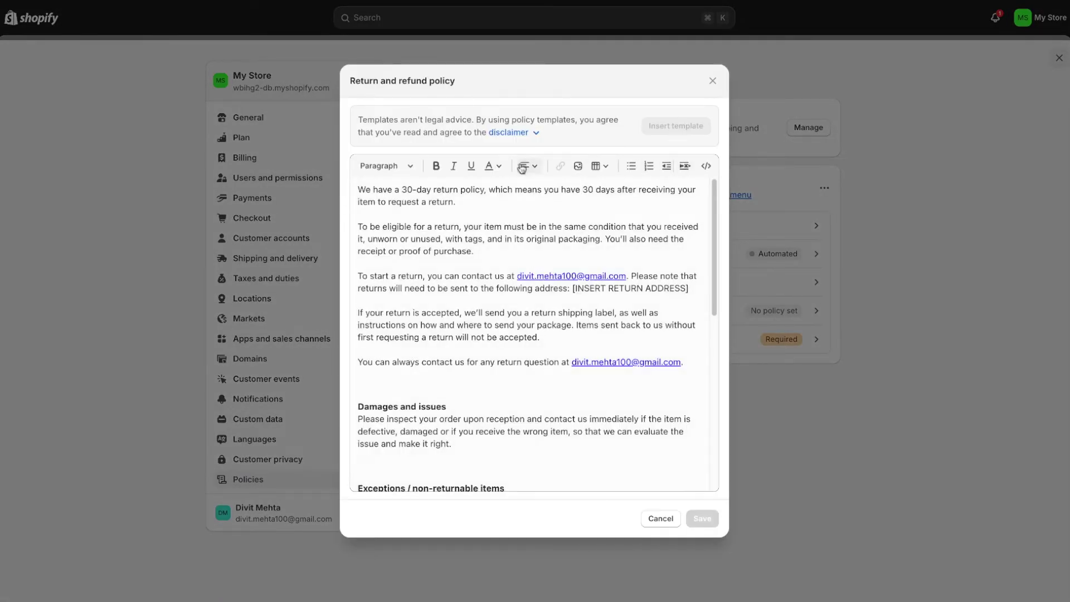
{"action": "double_click", "coordinate": [488, 362]}
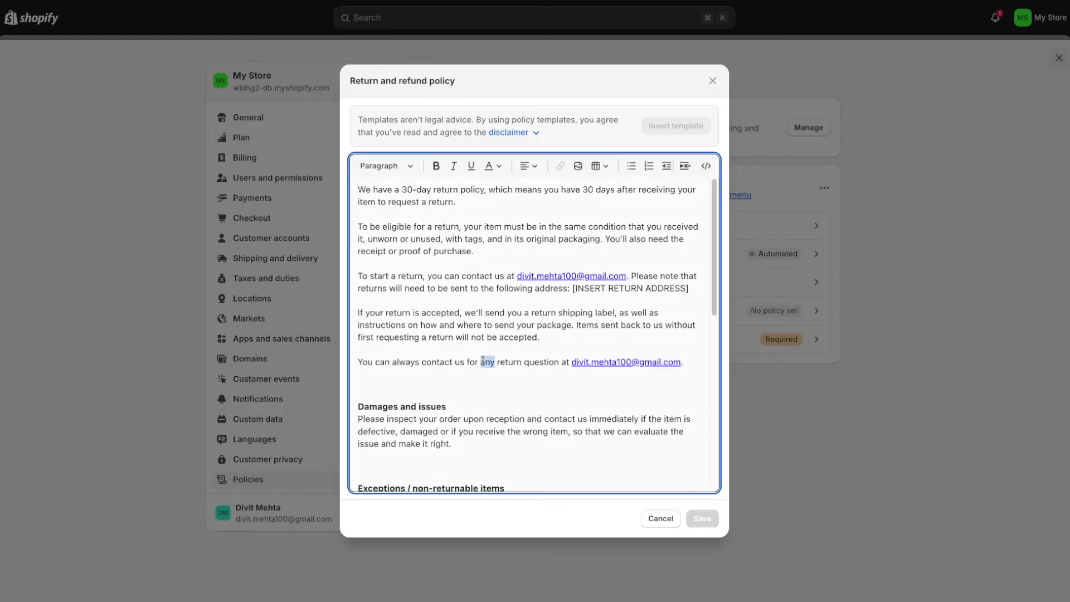
{"action": "key", "text": "ctrl+a"}
{"action": "key", "text": "BackSpace"}
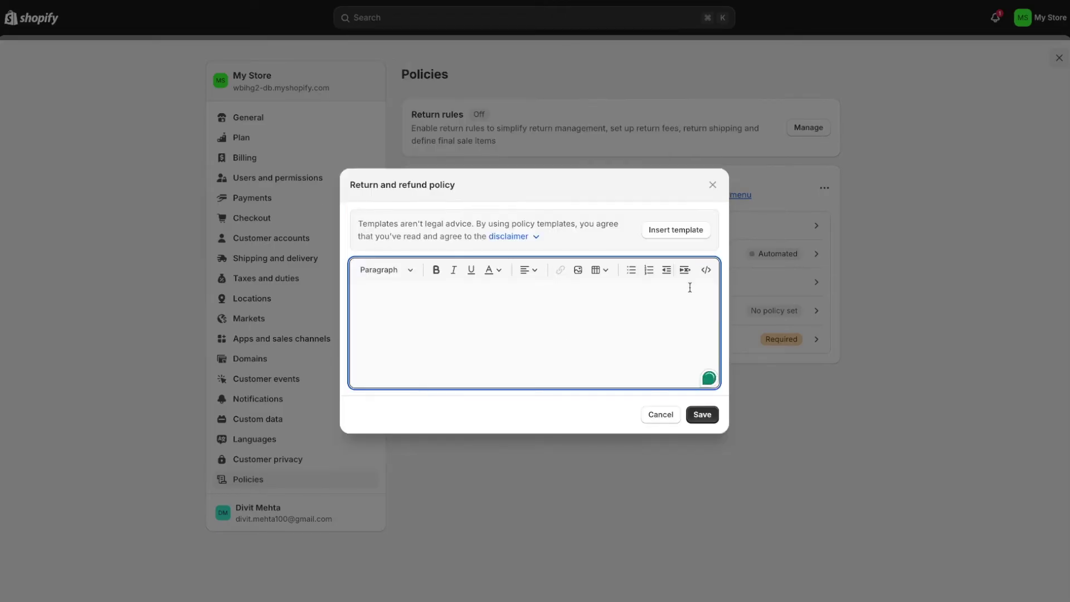
{"action": "left_click", "coordinate": [695, 231]}
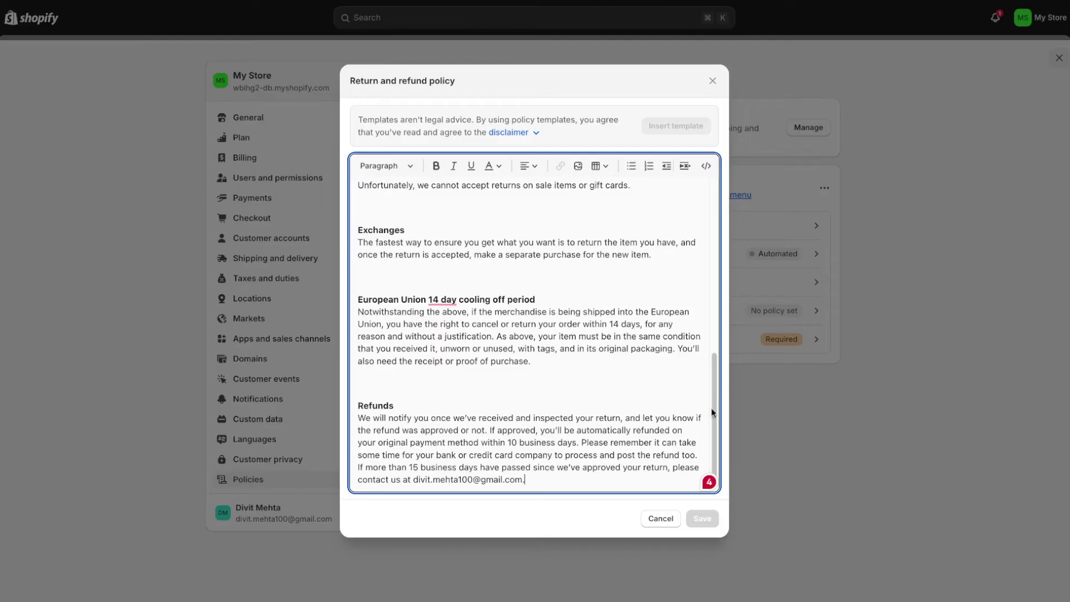
{"action": "left_click", "coordinate": [612, 394]}
{"action": "scroll", "coordinate": [611, 410], "scroll_direction": "up", "scroll_amount": 10}
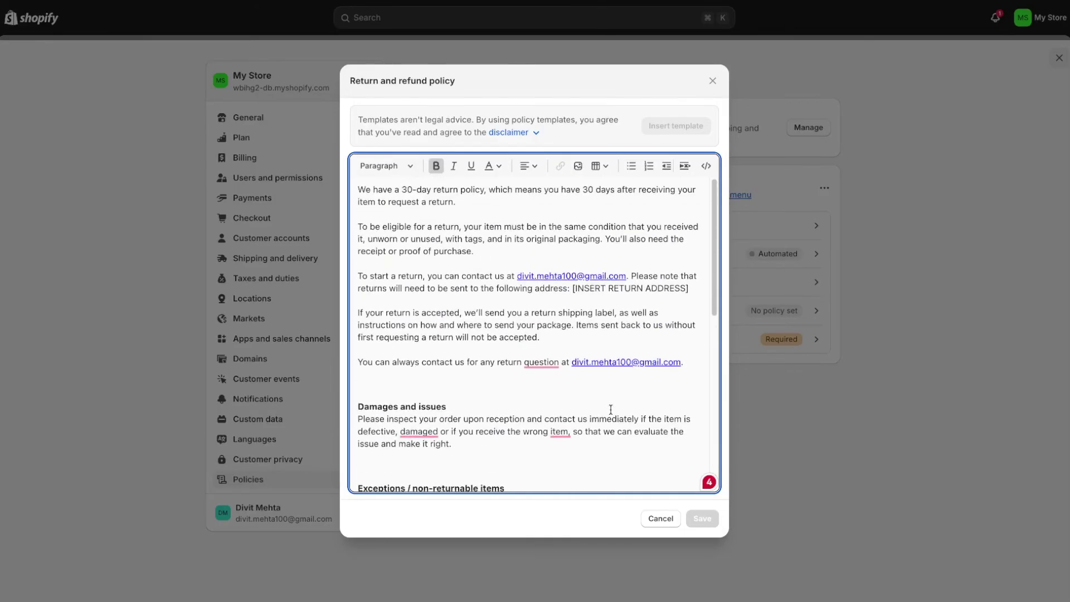
{"action": "left_click", "coordinate": [712, 82]}
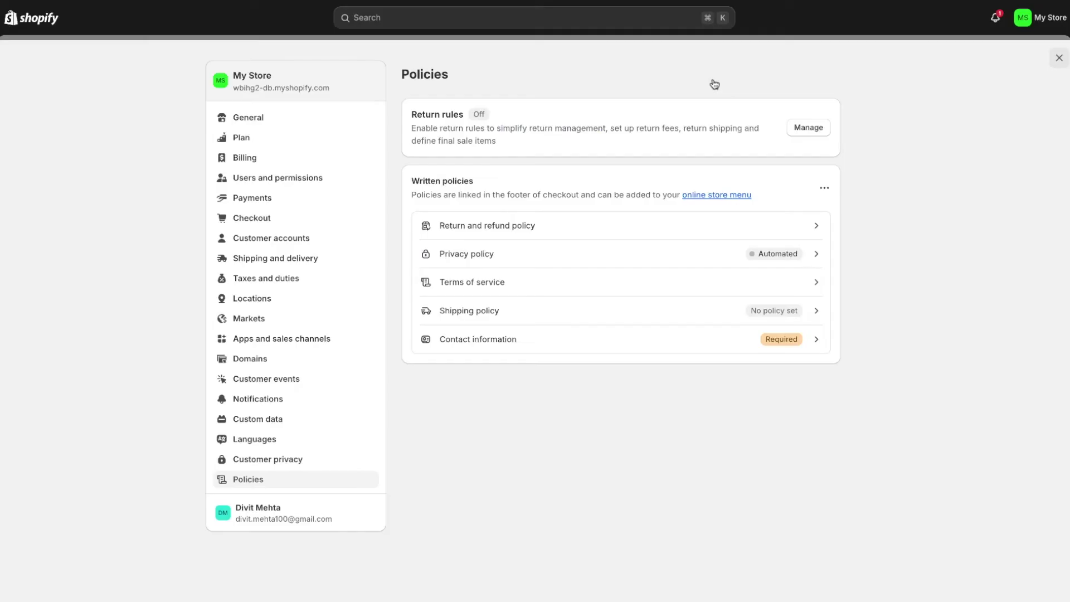
Step: View the store's terms of service text and close it
{"action": "left_click", "coordinate": [666, 301]}
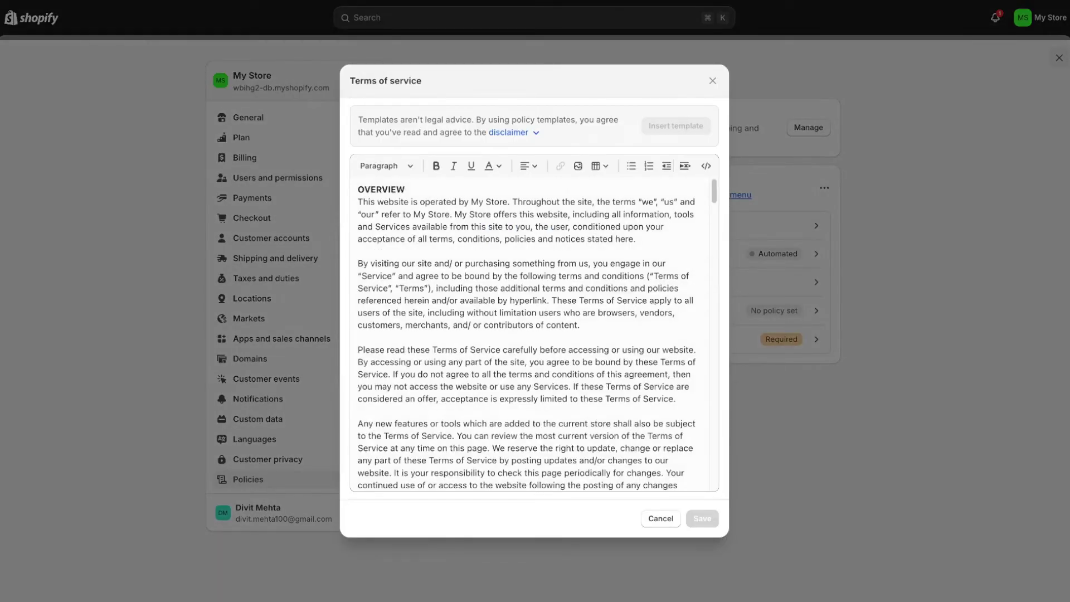
{"action": "left_click", "coordinate": [712, 81]}
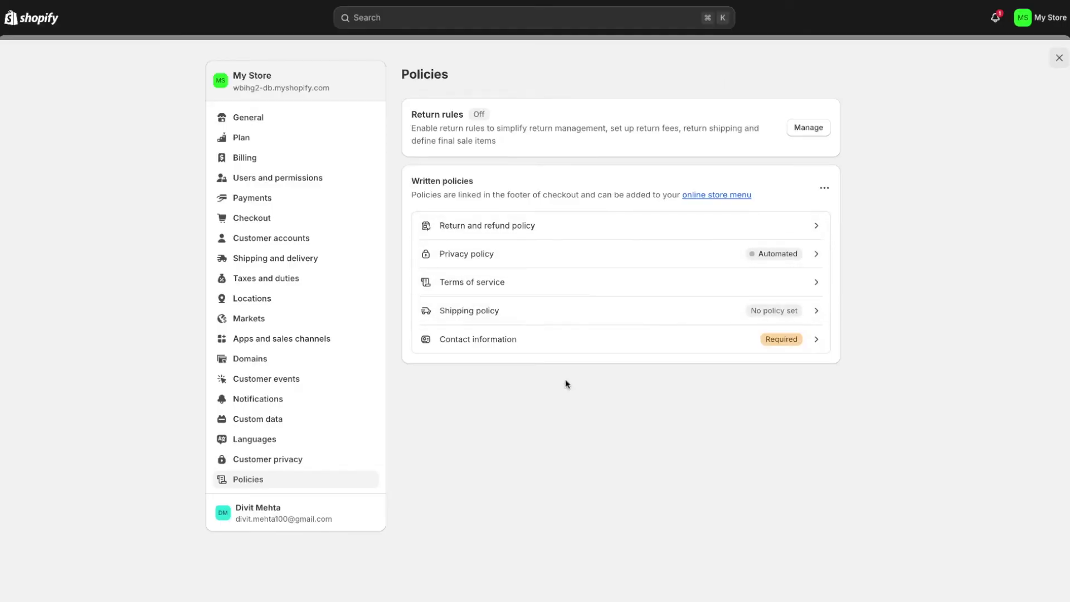
Step: Examine the shipping zones and rates in the general shipping profile
{"action": "left_click", "coordinate": [288, 266]}
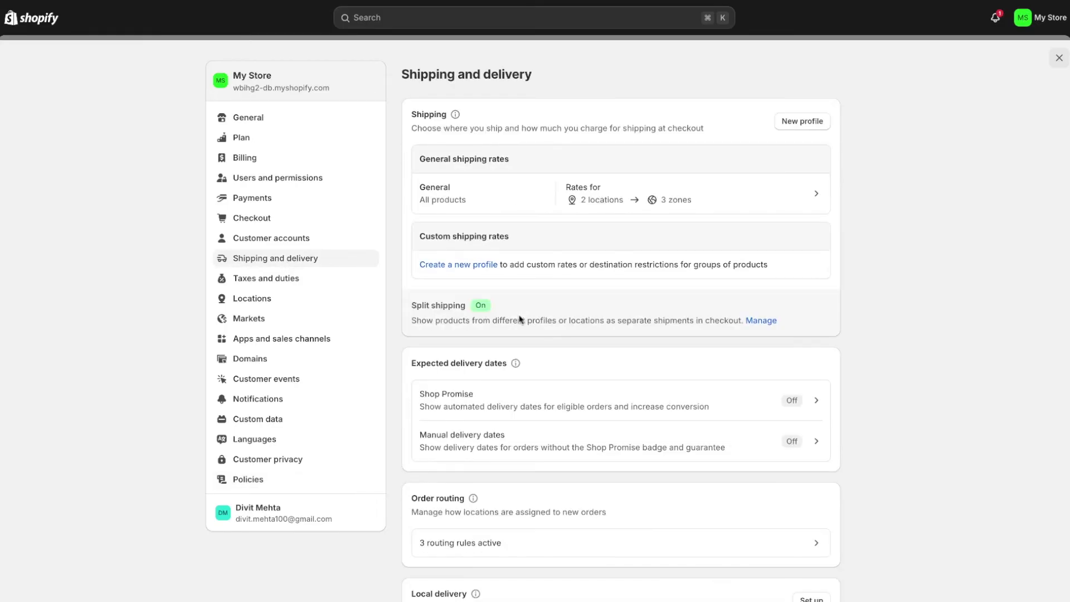
{"action": "left_click", "coordinate": [479, 190]}
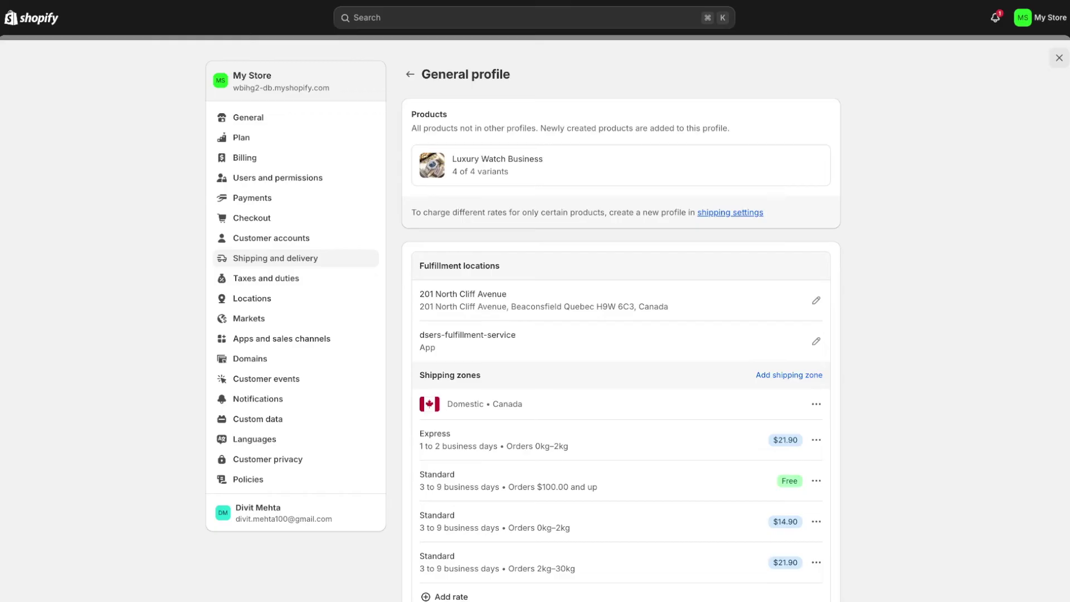
{"action": "scroll", "coordinate": [475, 309], "scroll_direction": "down", "scroll_amount": 3}
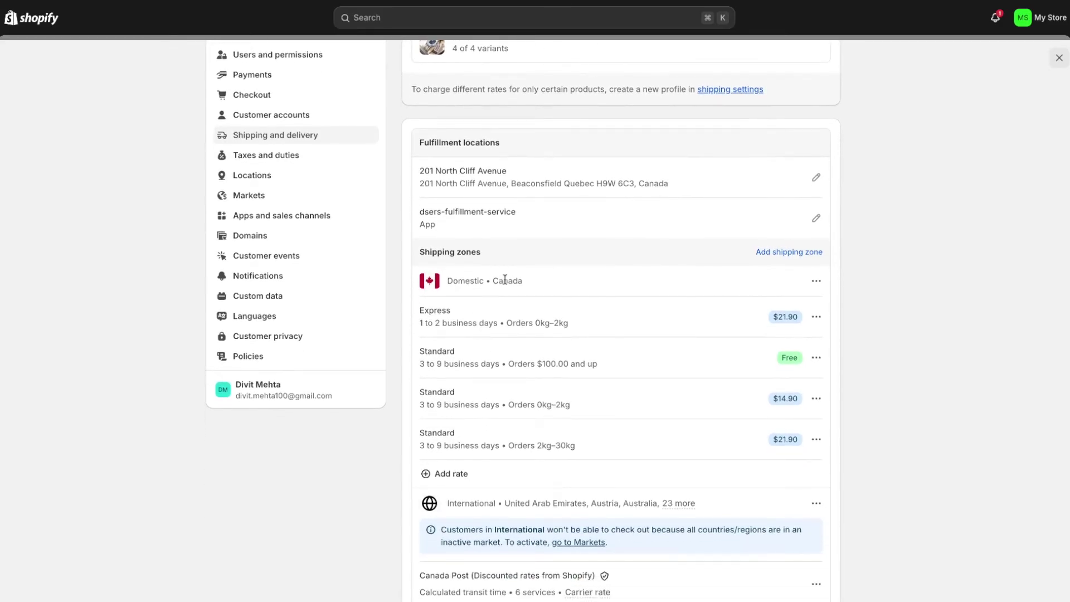
Step: Delete the International shipping zone from the general shipping profile
{"action": "scroll", "coordinate": [506, 354], "scroll_direction": "down", "scroll_amount": 3}
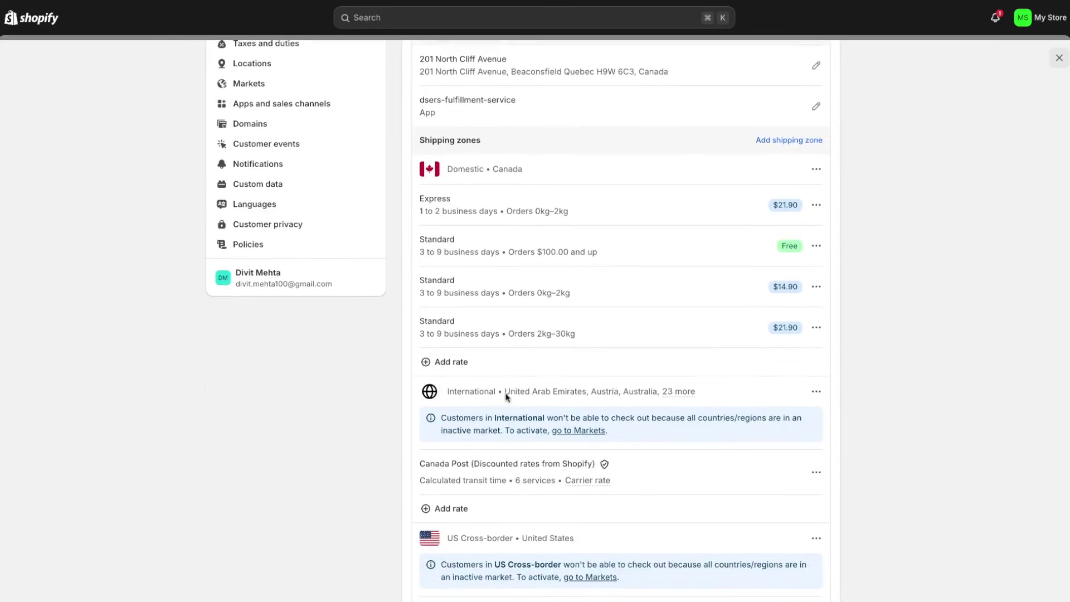
{"action": "scroll", "coordinate": [489, 453], "scroll_direction": "down", "scroll_amount": 3}
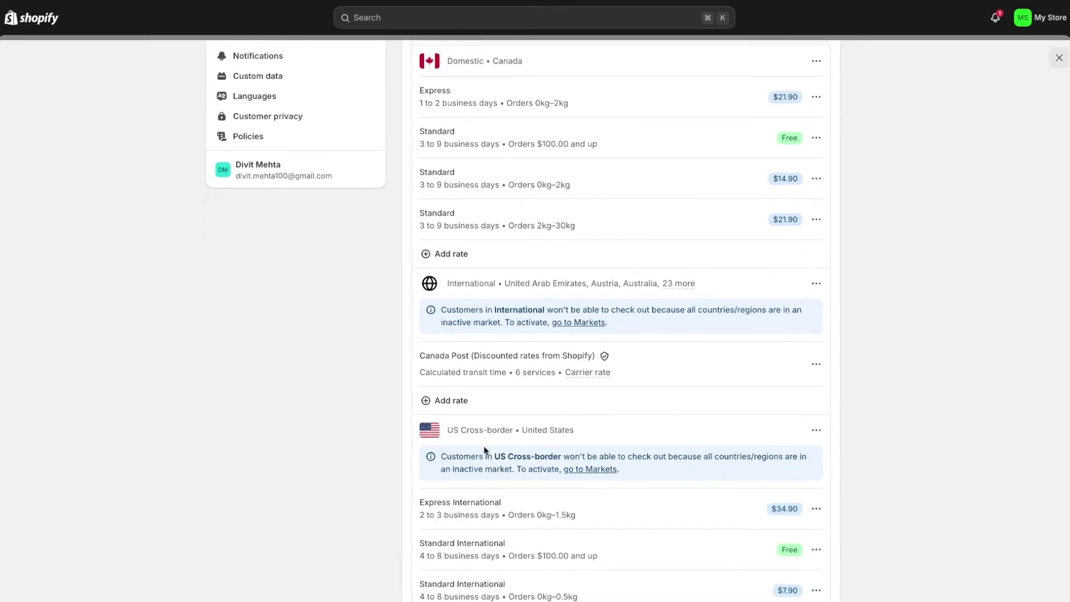
{"action": "left_click", "coordinate": [814, 284]}
{"action": "left_click", "coordinate": [797, 331]}
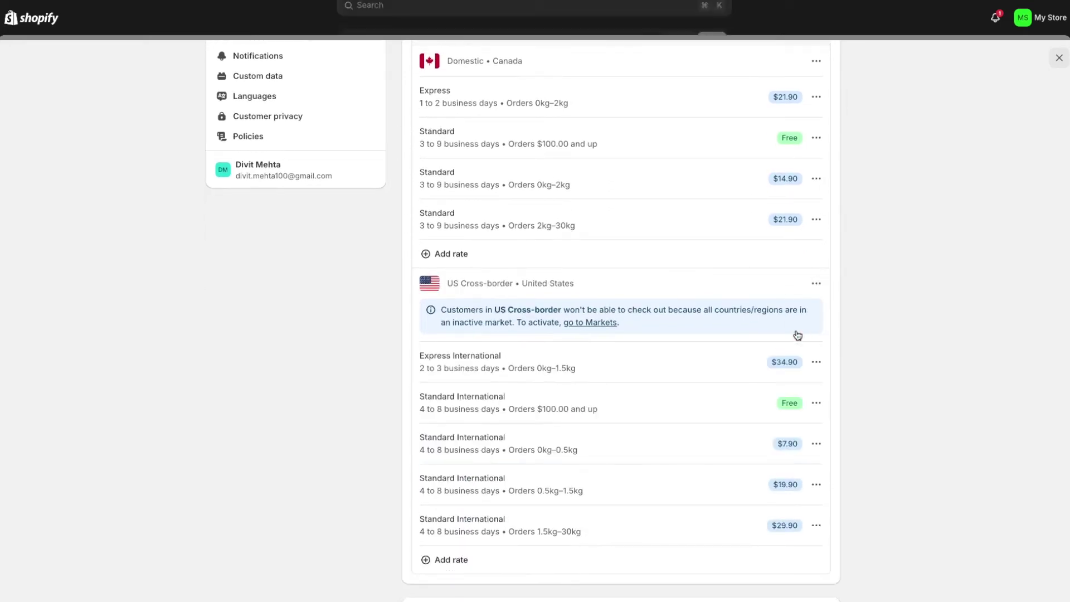
Step: Create a shipping zone named "Free shipping Asia" that covers all the countries and regions listed under Asia
{"action": "scroll", "coordinate": [798, 335], "scroll_direction": "up", "scroll_amount": 3}
{"action": "scroll", "coordinate": [798, 334], "scroll_direction": "up", "scroll_amount": 2}
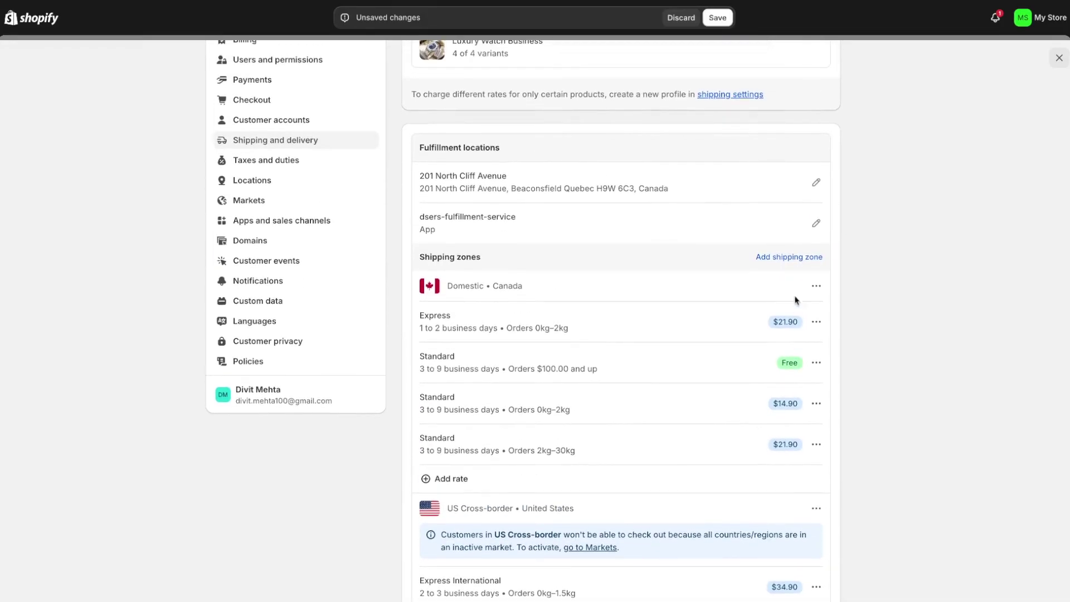
{"action": "left_click", "coordinate": [790, 258]}
{"action": "left_click", "coordinate": [486, 137]}
{"action": "type", "text": "Free shipp"}
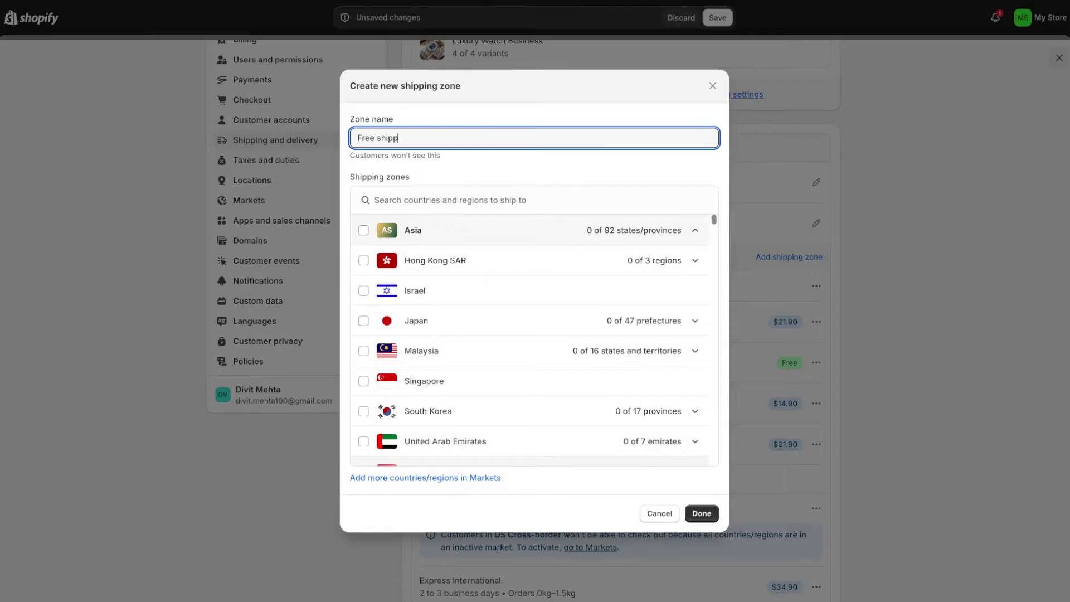
{"action": "type", "text": "ing Asia"}
{"action": "left_click", "coordinate": [363, 230]}
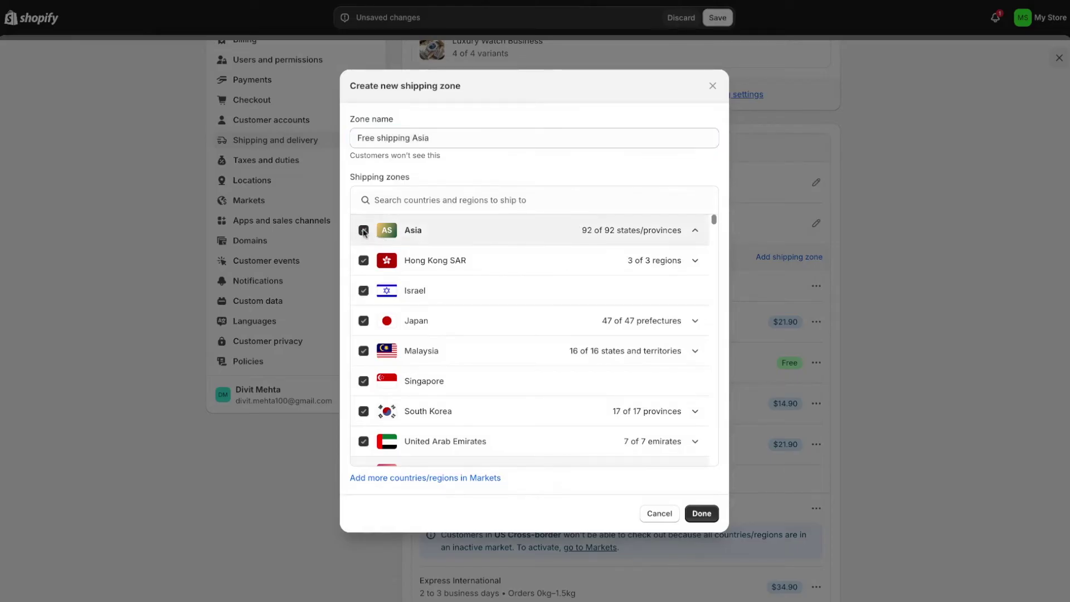
{"action": "left_click", "coordinate": [699, 512]}
Step: Add a free Express International flat rate (4 to 7 business days) without conditional pricing to the Free shipping Asia zone, and save the profile
{"action": "scroll", "coordinate": [697, 519], "scroll_direction": "down", "scroll_amount": 8}
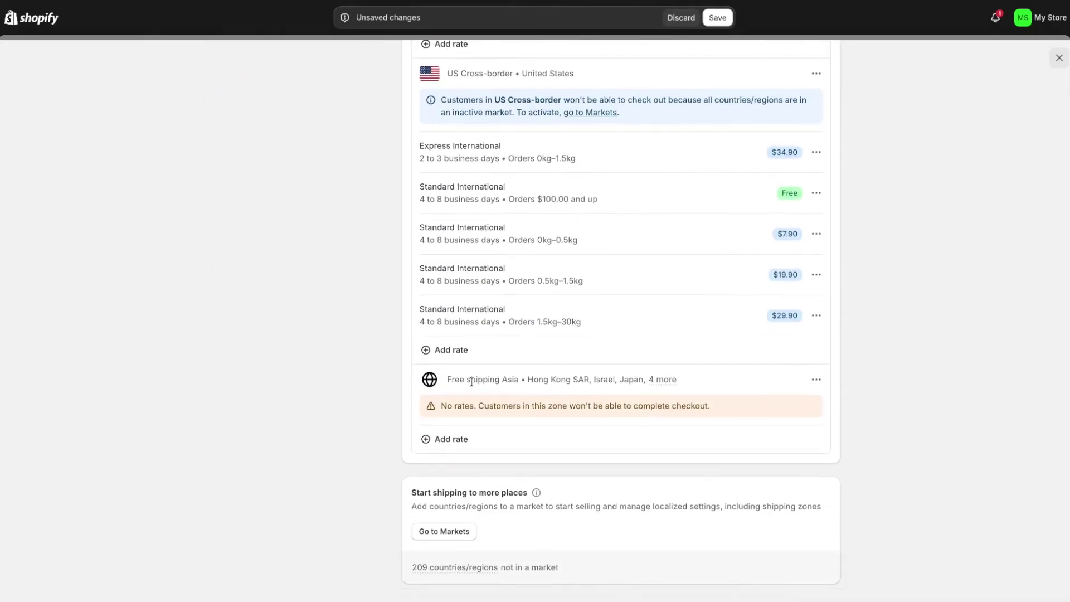
{"action": "left_click", "coordinate": [451, 440]}
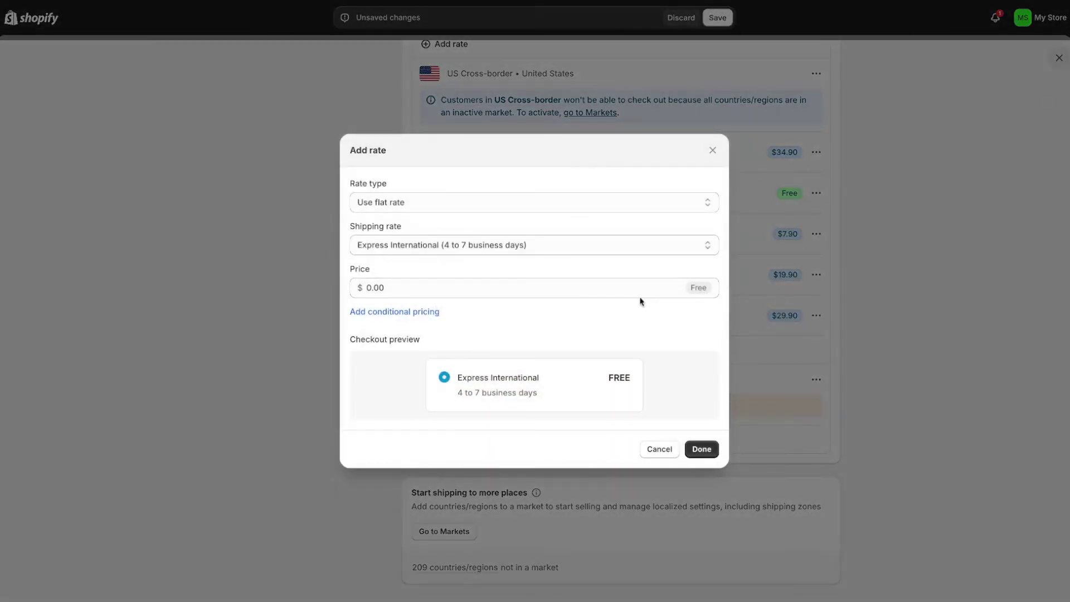
{"action": "left_click", "coordinate": [428, 313]}
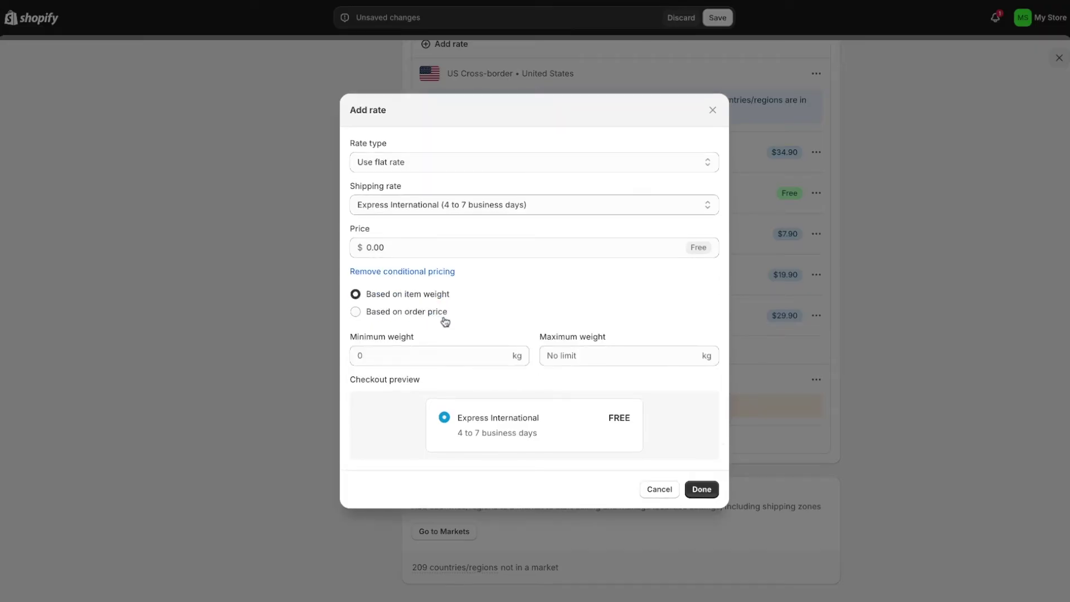
{"action": "left_click", "coordinate": [438, 273]}
{"action": "left_click", "coordinate": [703, 452]}
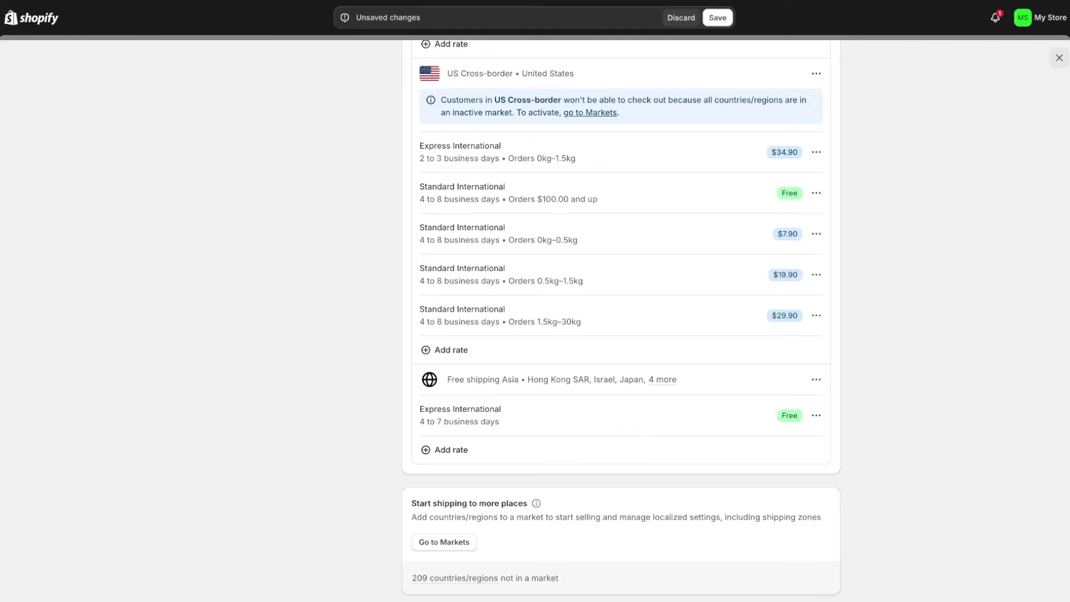
{"action": "scroll", "coordinate": [621, 321], "scroll_direction": "up", "scroll_amount": 10}
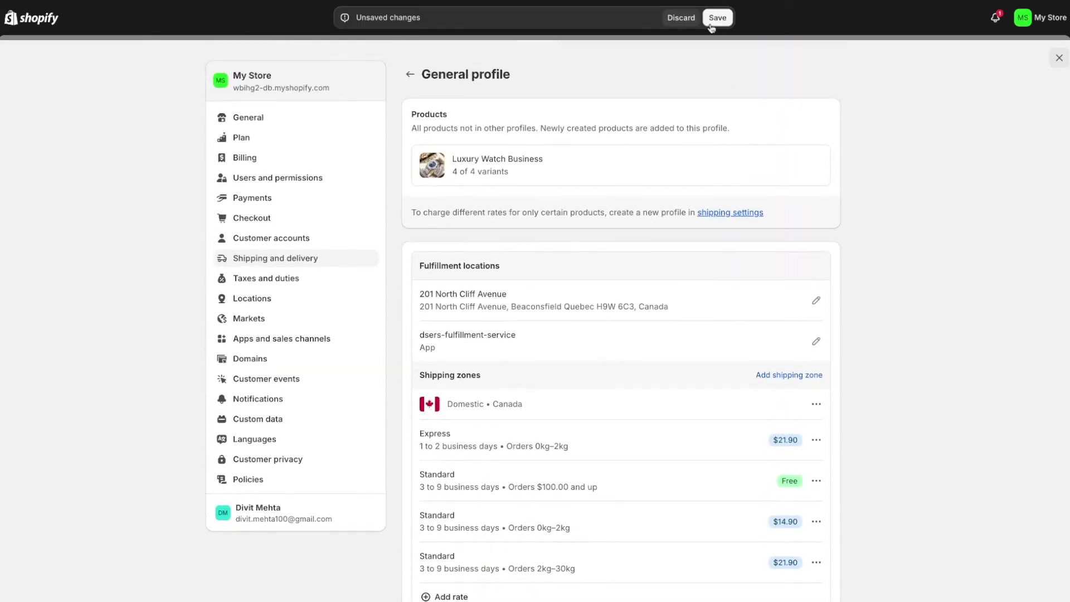
{"action": "left_click", "coordinate": [712, 21]}
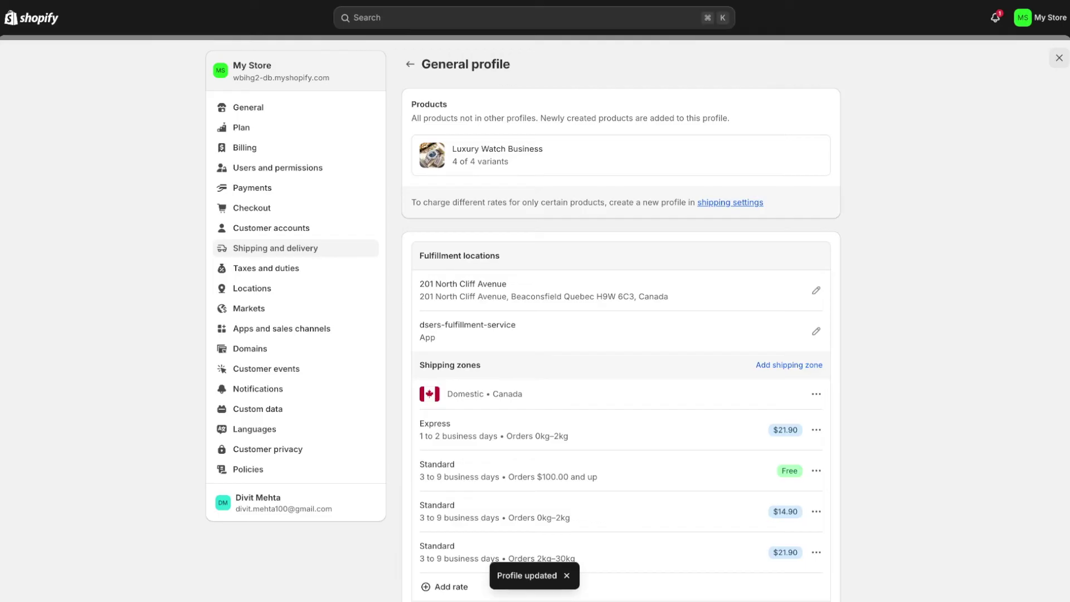
Step: Search for a new domain to buy with "celliniwatches" and "celiniwatches", and return to the domain settings
{"action": "left_click", "coordinate": [288, 356]}
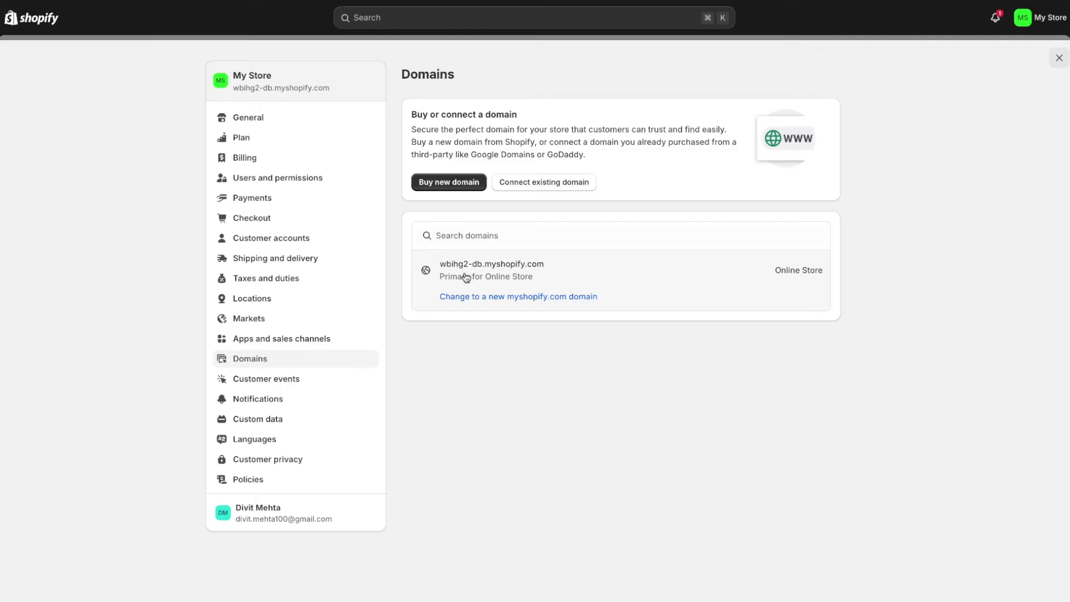
{"action": "left_click", "coordinate": [459, 184]}
{"action": "left_click", "coordinate": [476, 149]}
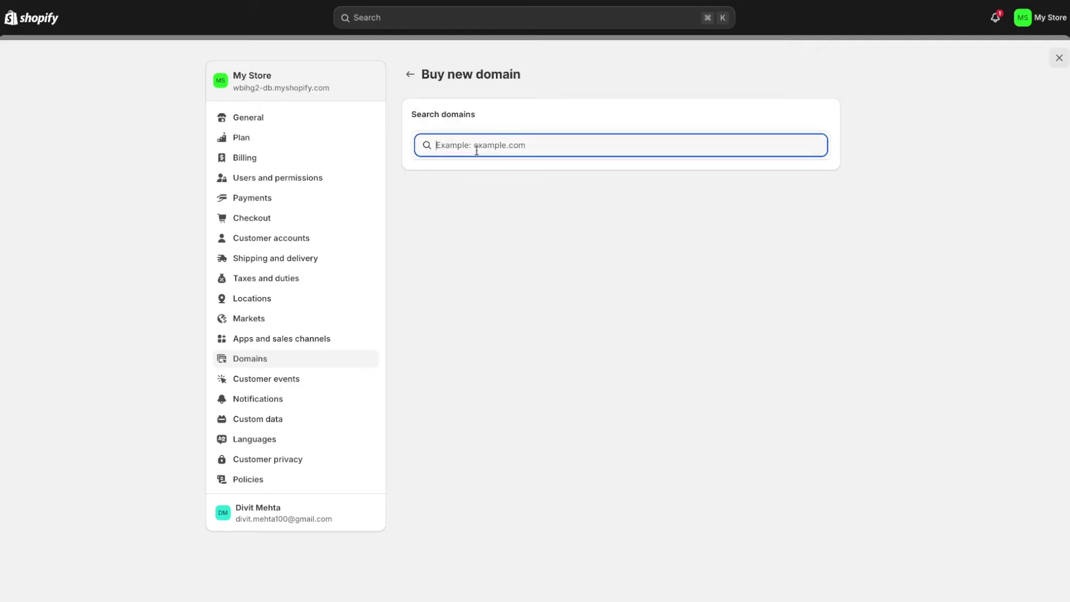
{"action": "type", "text": "celliniwatches"}
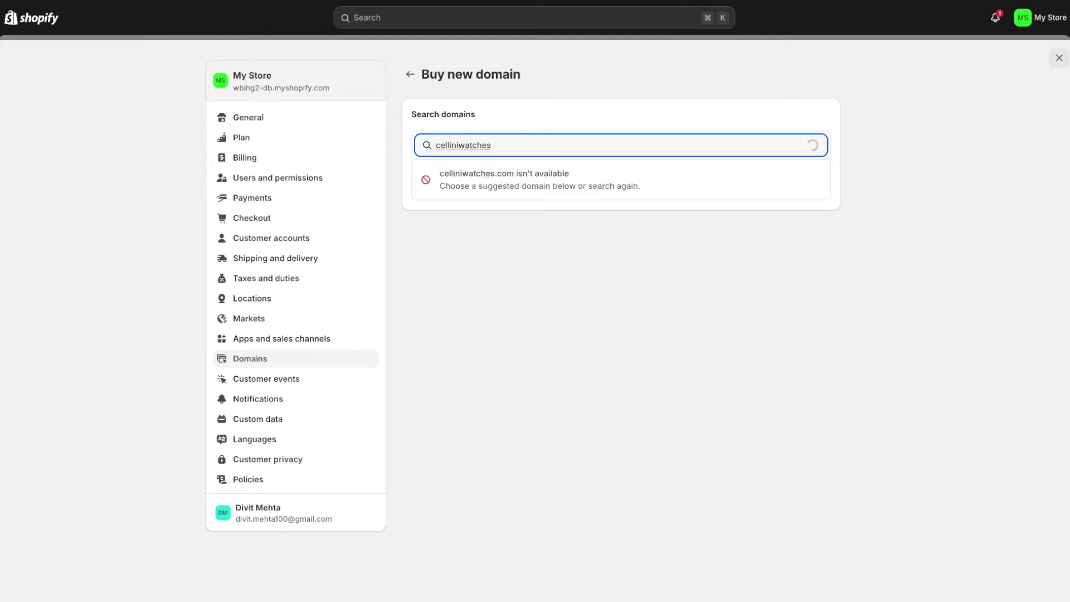
{"action": "left_click", "coordinate": [450, 147]}
{"action": "key", "text": "BackSpace"}
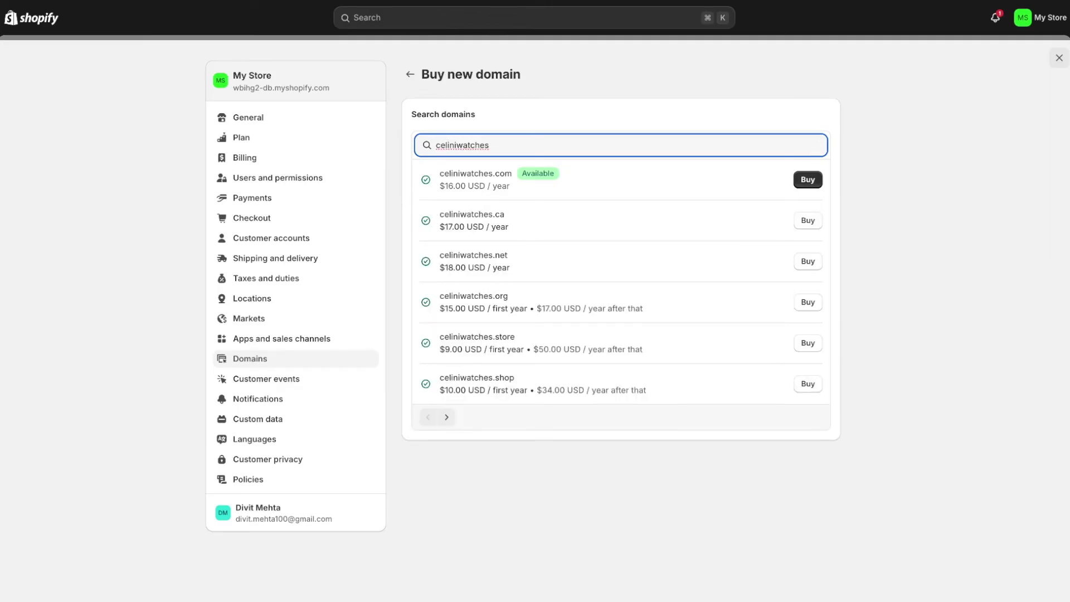
{"action": "left_click", "coordinate": [409, 75]}
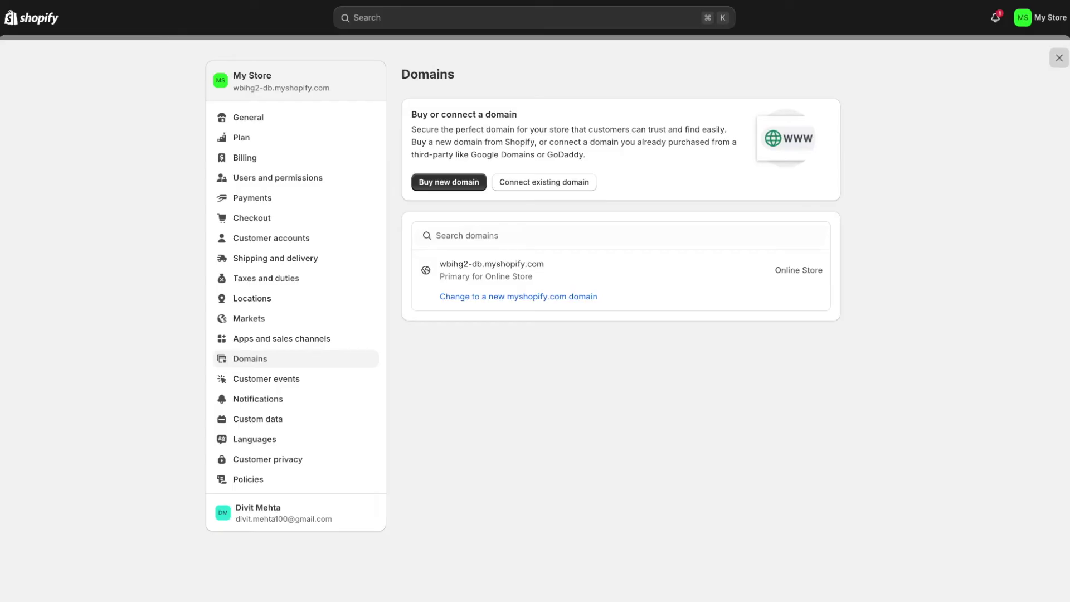
Step: Leave the settings, open the Dawn theme for customization, and look over its home page
{"action": "left_click", "coordinate": [1060, 59]}
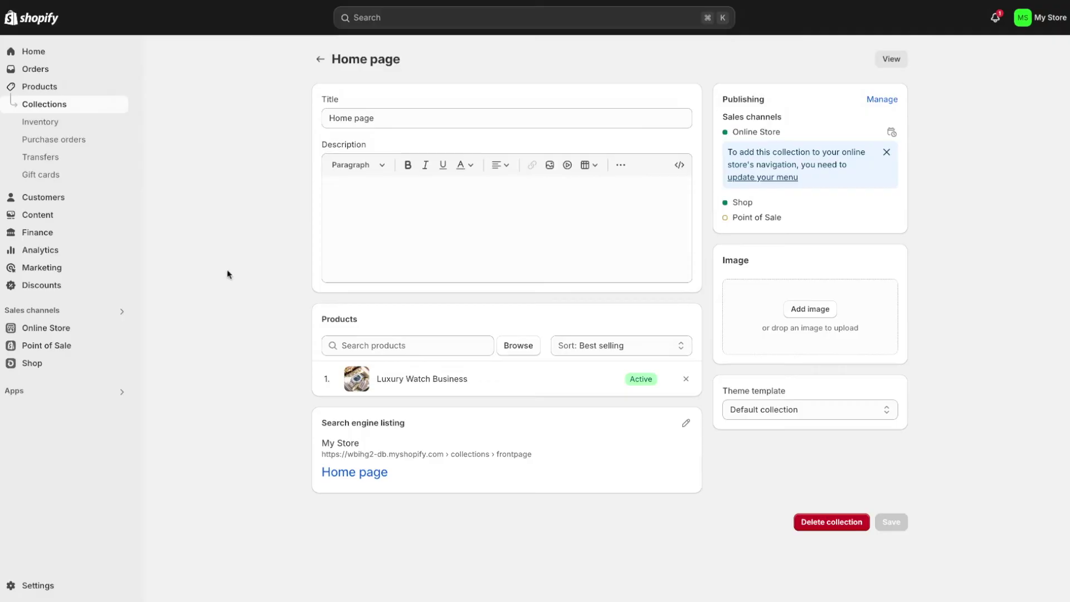
{"action": "left_click", "coordinate": [82, 331]}
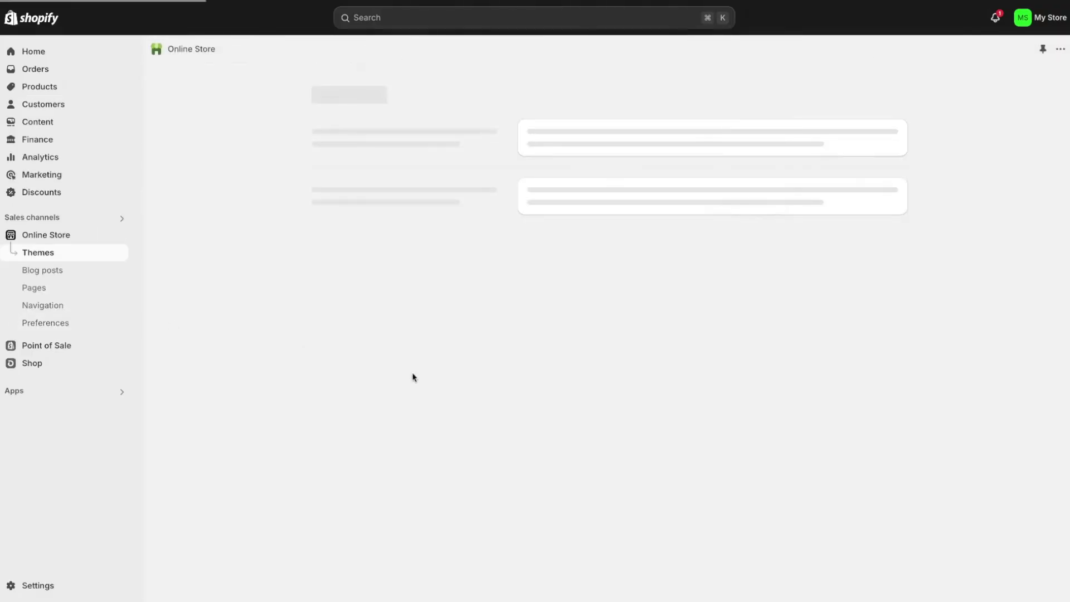
{"action": "left_click", "coordinate": [845, 370]}
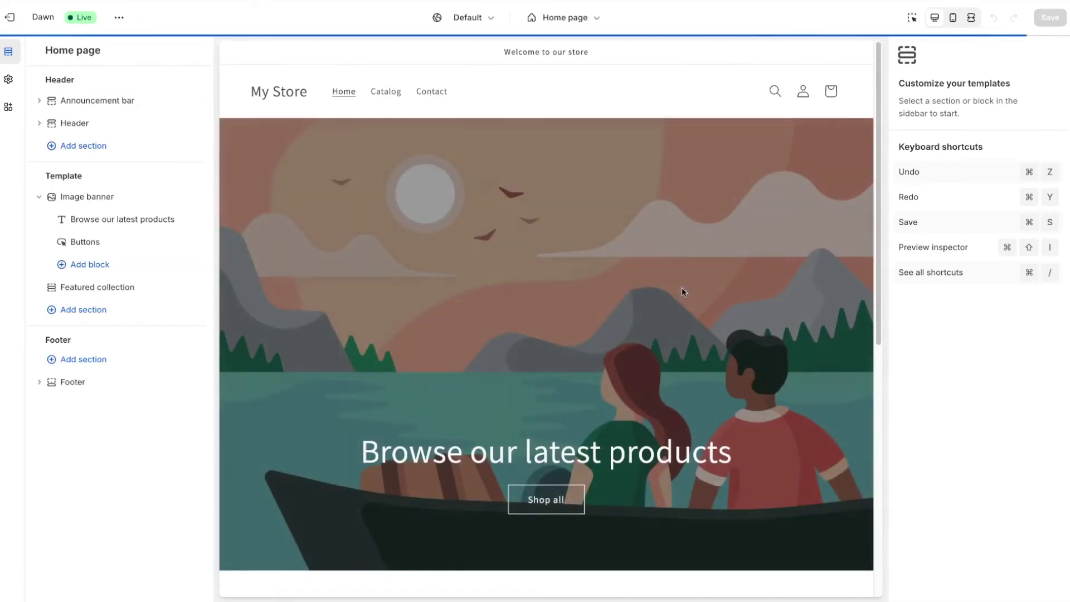
{"action": "scroll", "coordinate": [681, 286], "scroll_direction": "down", "scroll_amount": 6}
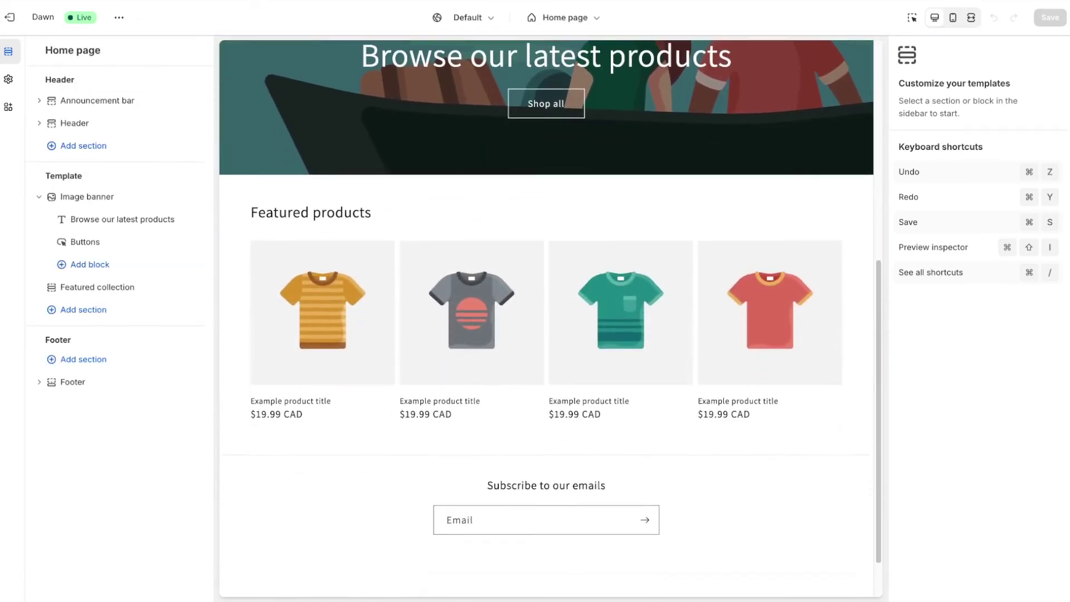
{"action": "scroll", "coordinate": [679, 287], "scroll_direction": "up", "scroll_amount": 3}
{"action": "scroll", "coordinate": [679, 298], "scroll_direction": "up", "scroll_amount": 5}
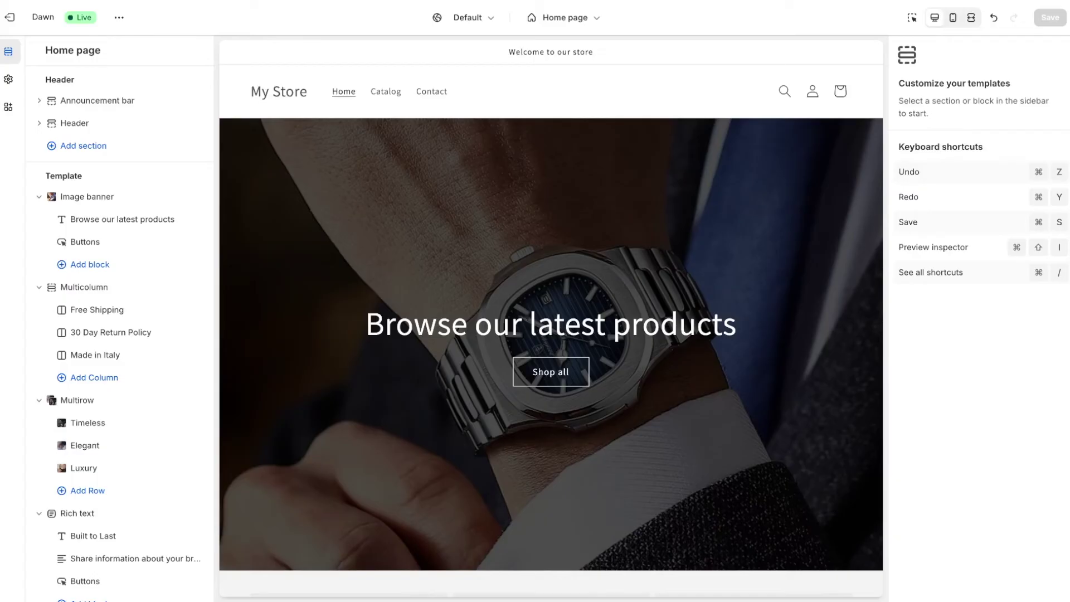
Step: Preview the watch home page at full width and review its multicolumn, multirow, rich text and contact form sections
{"action": "left_click", "coordinate": [971, 17]}
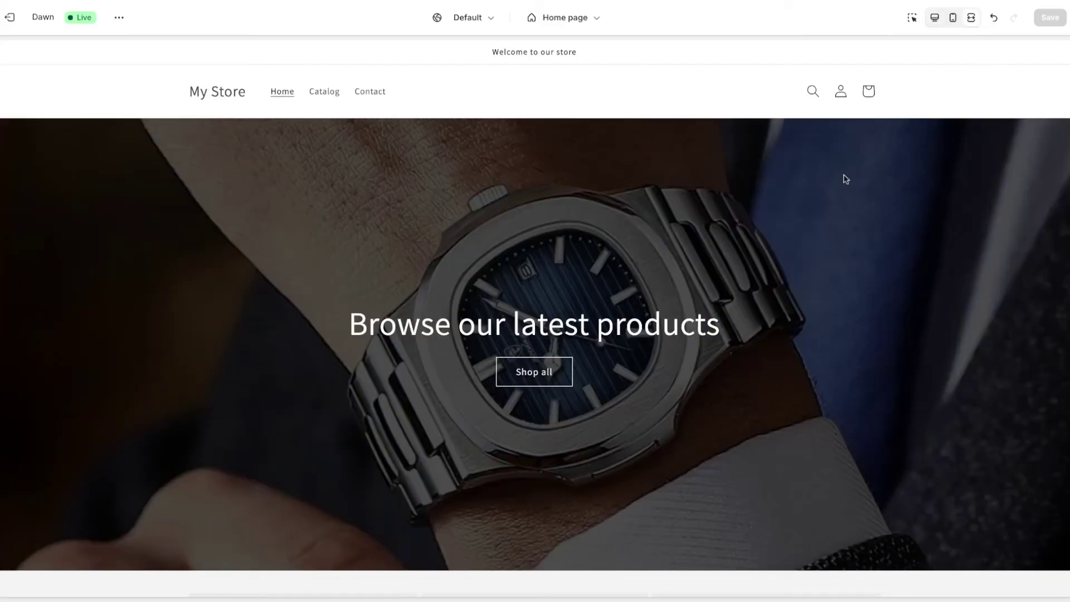
{"action": "scroll", "coordinate": [600, 298], "scroll_direction": "down", "scroll_amount": 3}
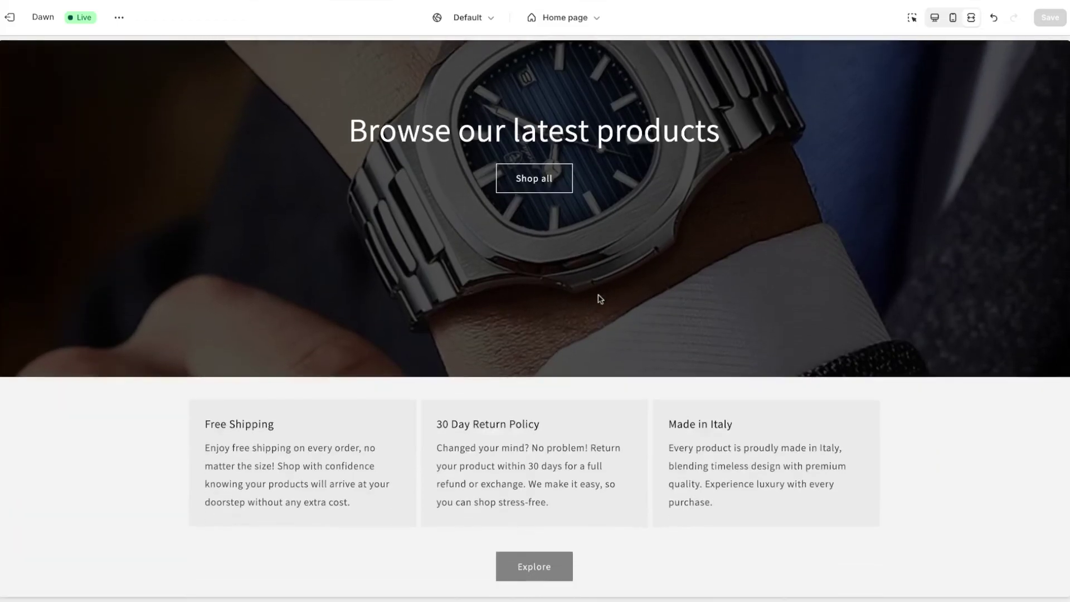
{"action": "scroll", "coordinate": [600, 298], "scroll_direction": "down", "scroll_amount": 3}
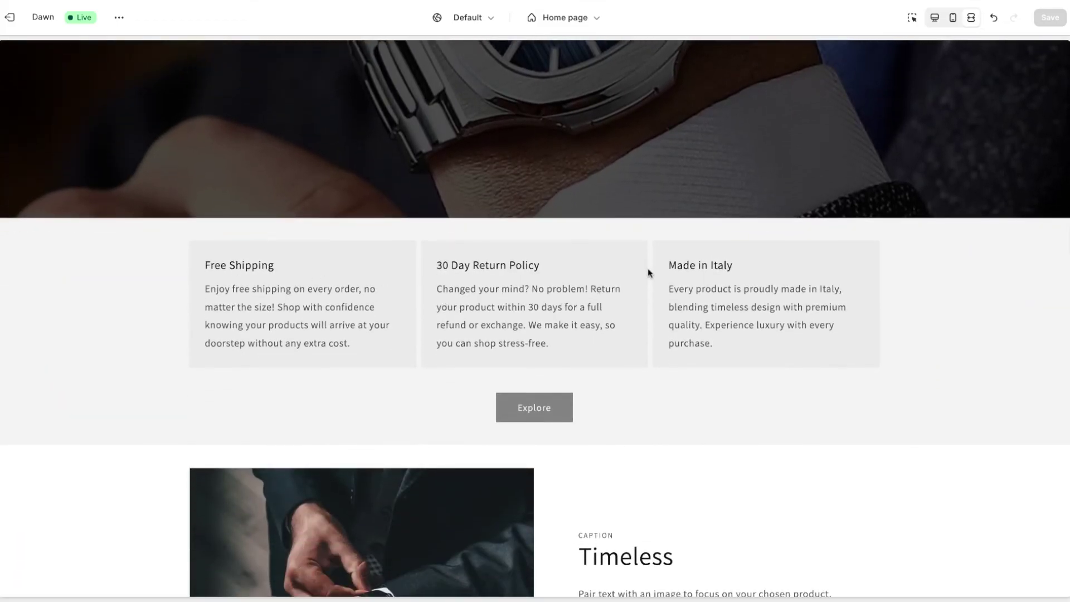
{"action": "scroll", "coordinate": [616, 337], "scroll_direction": "down", "scroll_amount": 7}
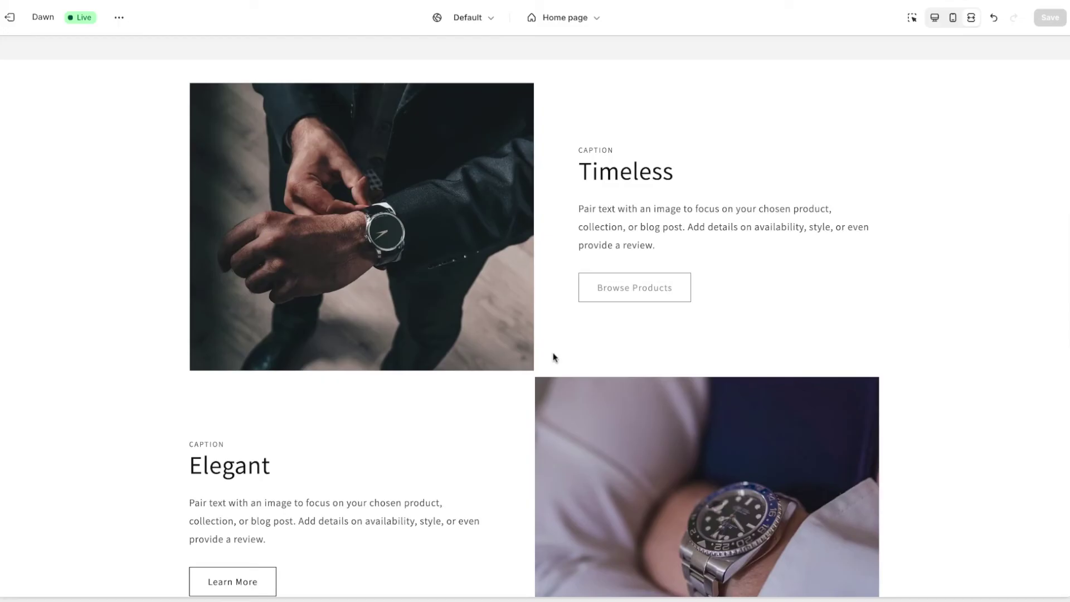
{"action": "scroll", "coordinate": [553, 356], "scroll_direction": "down", "scroll_amount": 12}
{"action": "scroll", "coordinate": [483, 376], "scroll_direction": "down", "scroll_amount": 3}
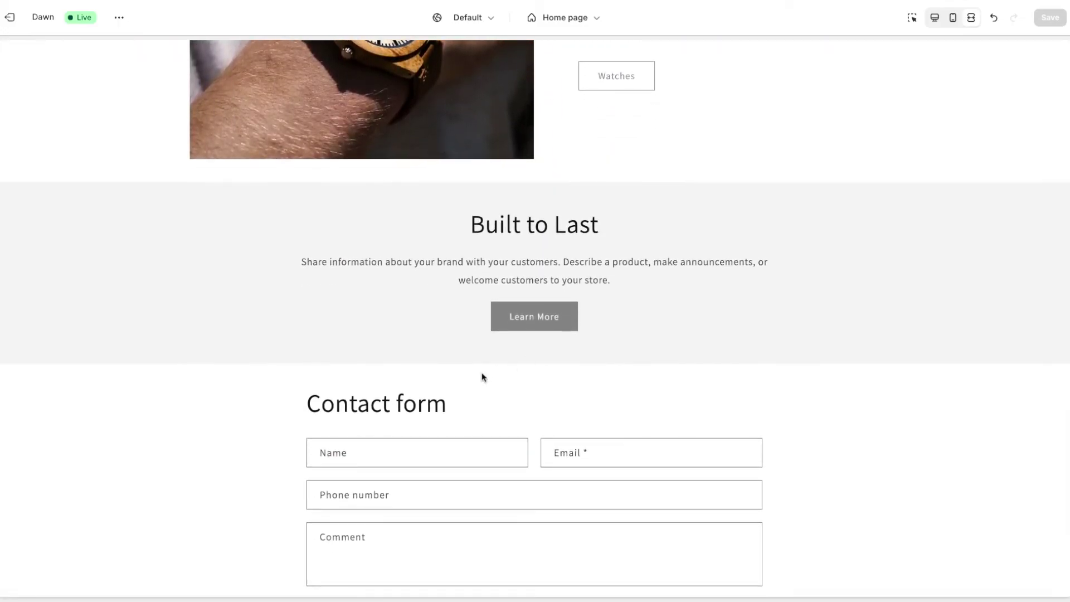
{"action": "scroll", "coordinate": [482, 377], "scroll_direction": "up", "scroll_amount": 6}
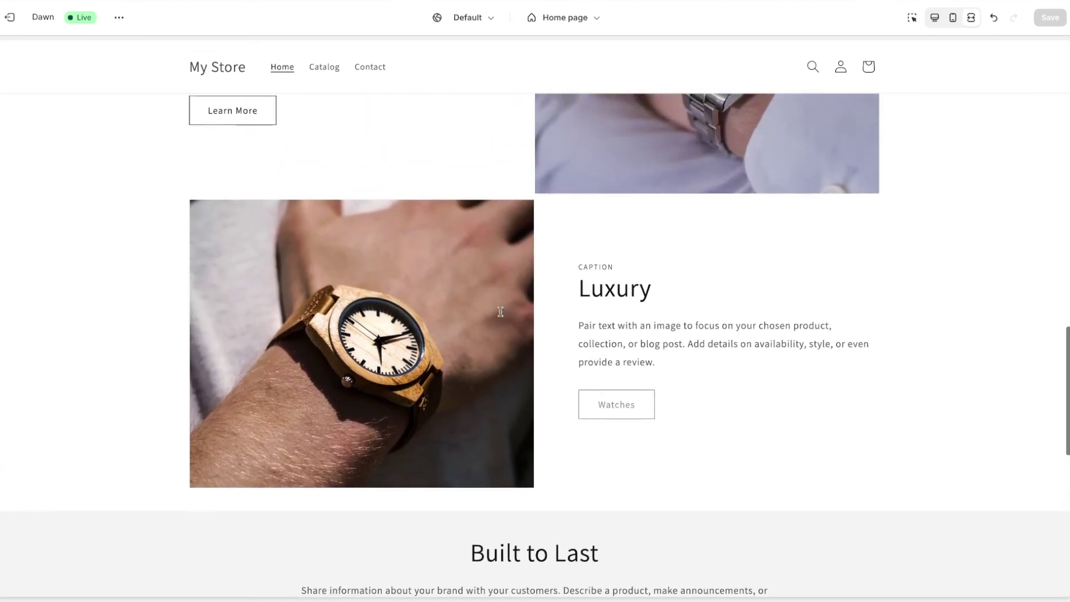
{"action": "scroll", "coordinate": [499, 311], "scroll_direction": "up", "scroll_amount": 5}
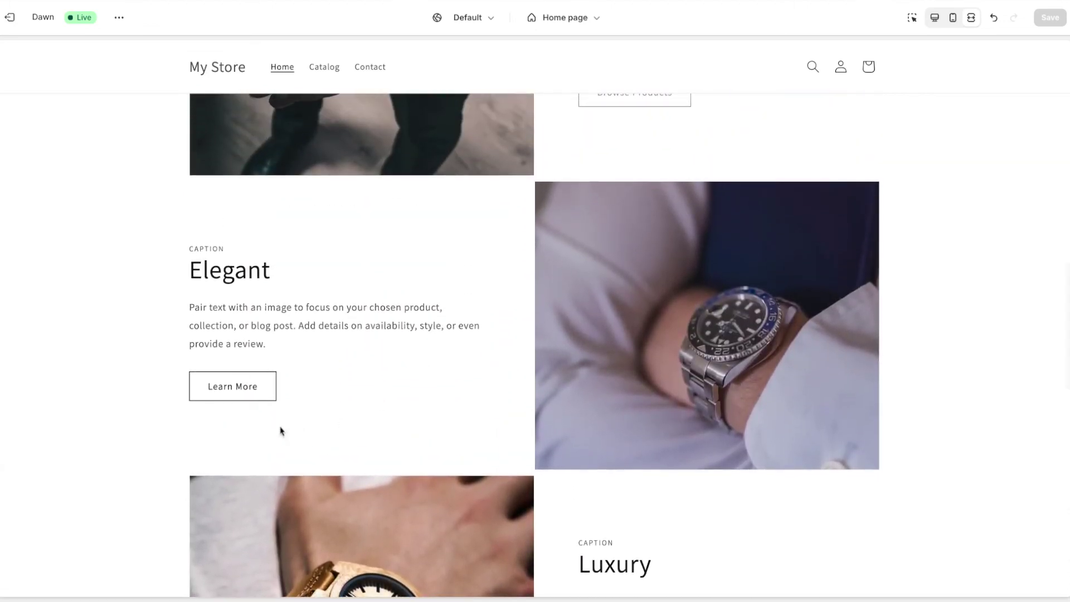
Step: Follow the Elegant section's Learn More link in the preview and review the Luxury Watch Business product page
{"action": "left_click", "coordinate": [258, 396]}
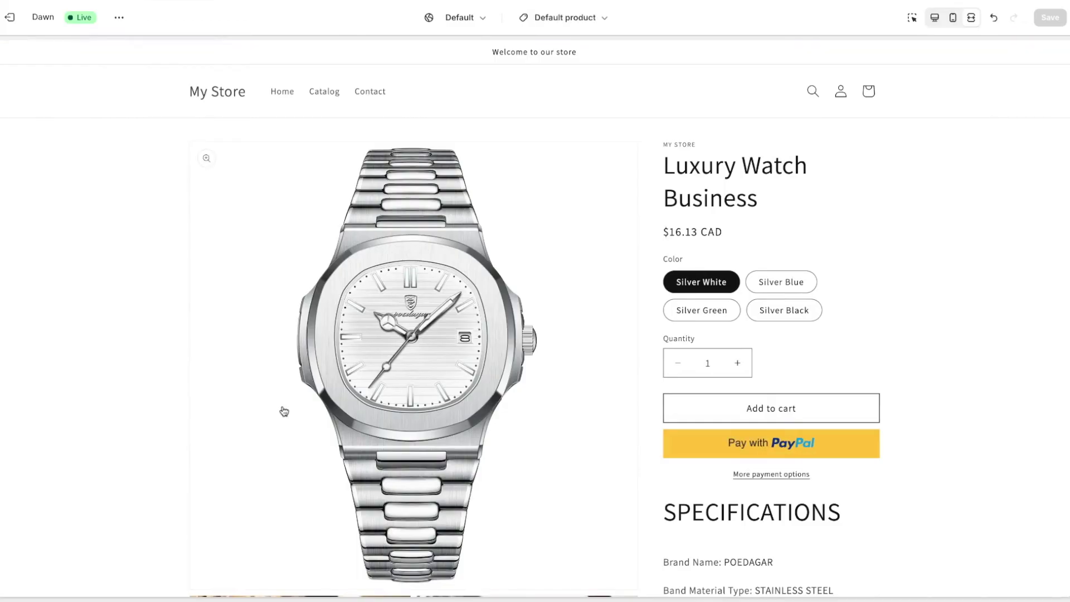
{"action": "scroll", "coordinate": [282, 411], "scroll_direction": "down", "scroll_amount": 5}
{"action": "scroll", "coordinate": [504, 301], "scroll_direction": "up", "scroll_amount": 5}
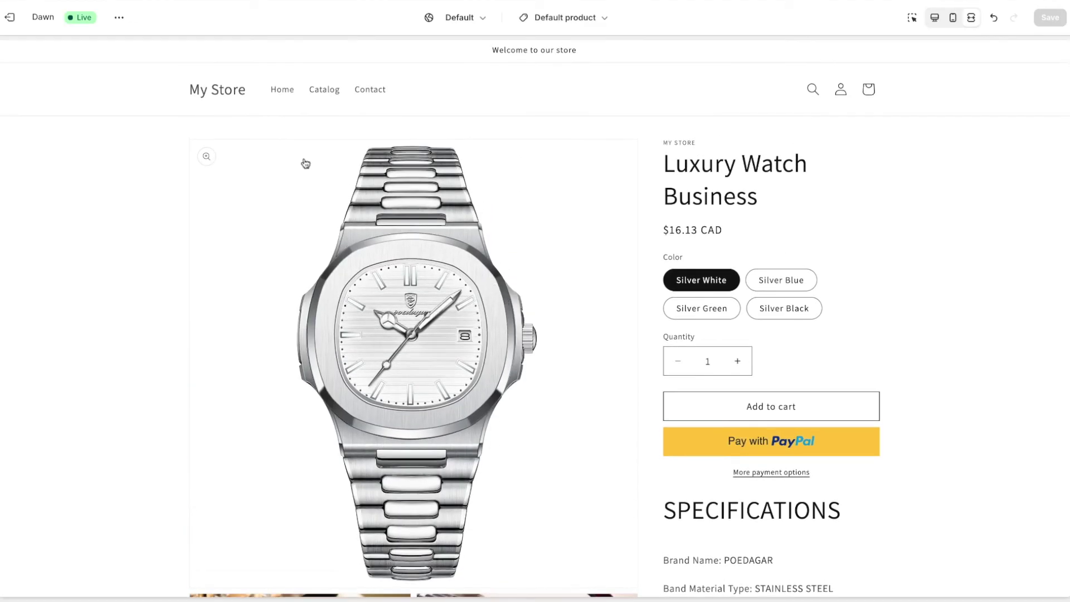
Step: Check which sales channels the Luxury Watch Business product is published to in the store admin, and cancel without changes
{"action": "left_click", "coordinate": [187, 3]}
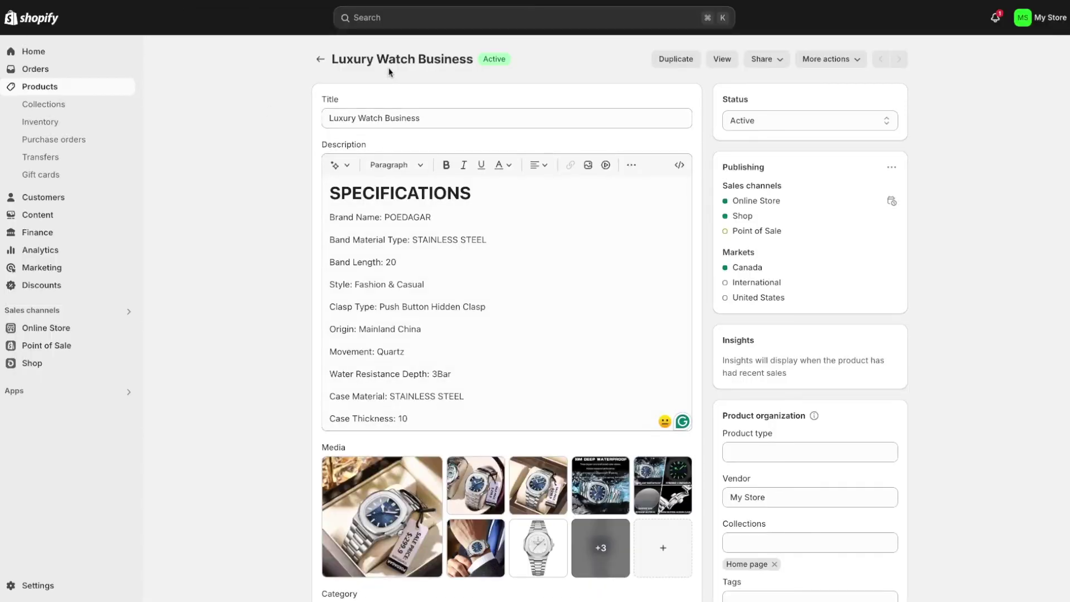
{"action": "left_click", "coordinate": [890, 169]}
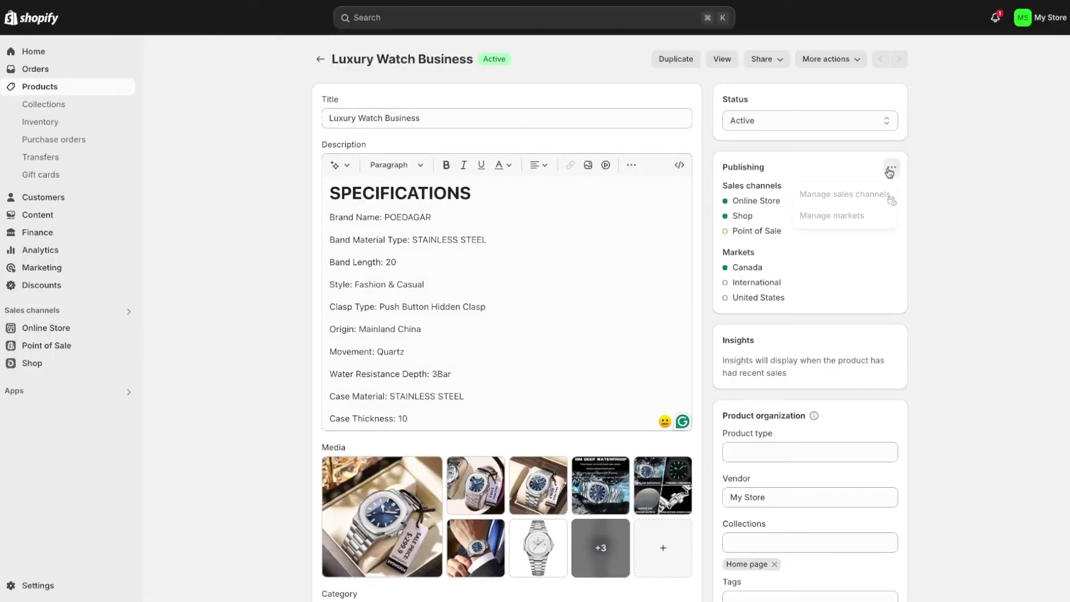
{"action": "left_click", "coordinate": [844, 193]}
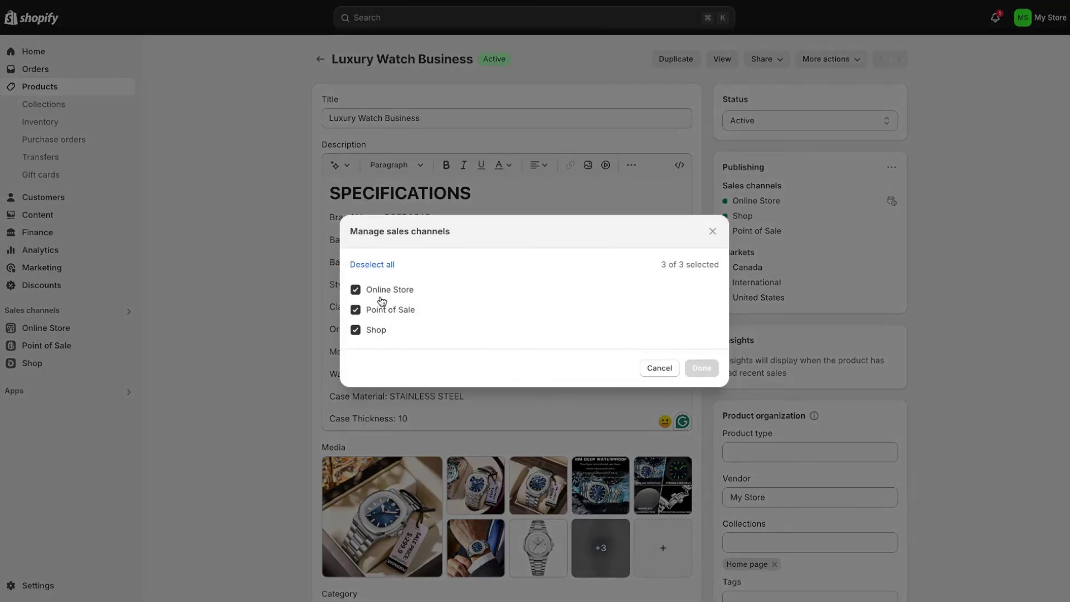
{"action": "left_click", "coordinate": [652, 370]}
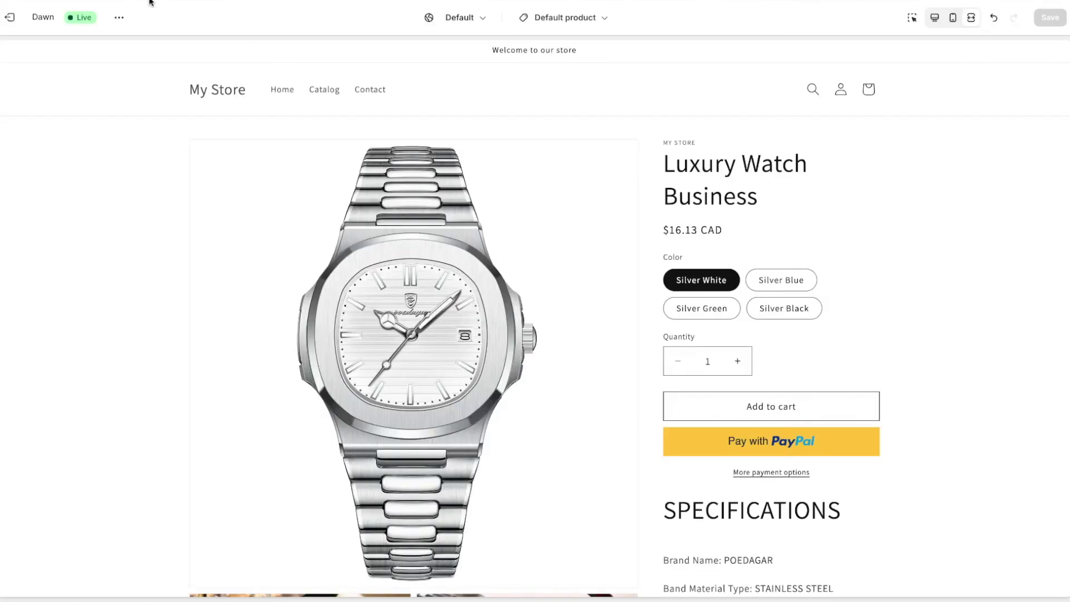
Step: Review the store's Catalog page in the preview, return to its home page, and leave the full-width view
{"action": "left_click", "coordinate": [319, 91]}
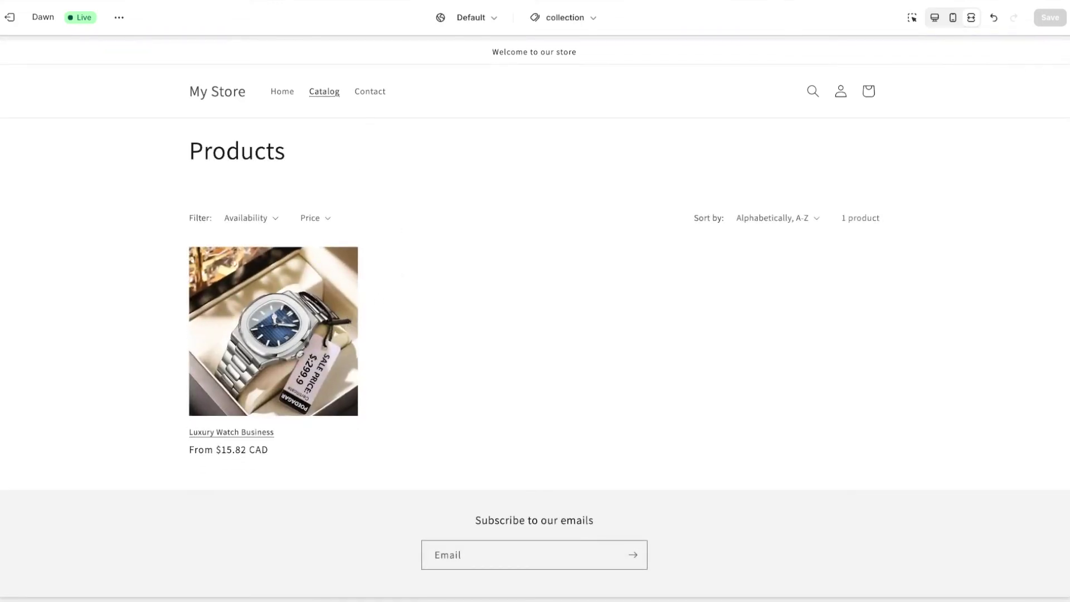
{"action": "left_click", "coordinate": [283, 91]}
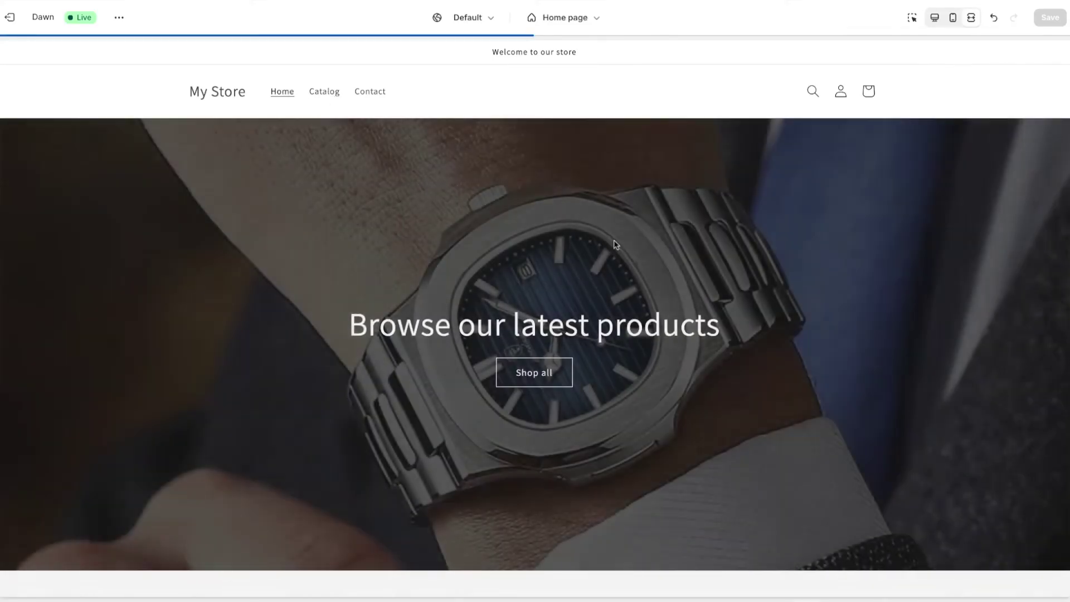
{"action": "left_click", "coordinate": [936, 21]}
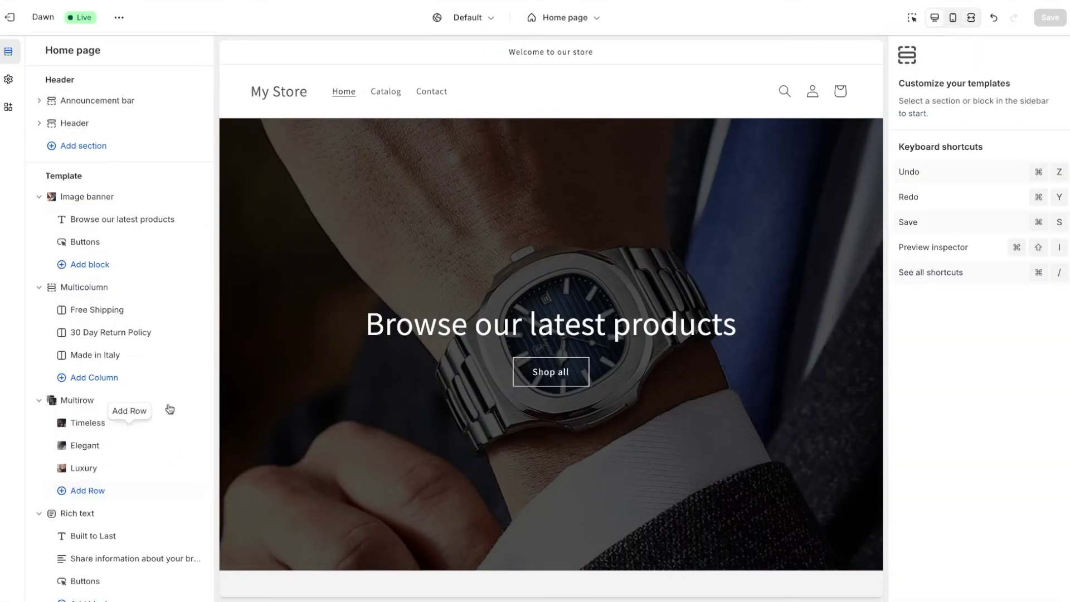
{"action": "scroll", "coordinate": [365, 376], "scroll_direction": "down", "scroll_amount": 1}
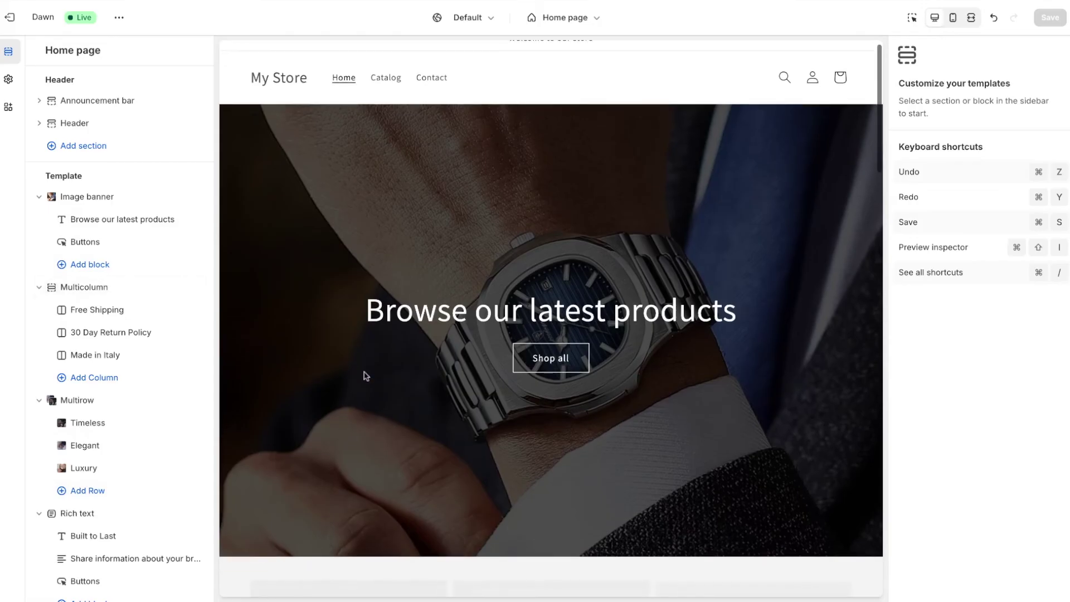
Step: Try a free stock image of several watches on a white surface, found by searching "watches", as the image banner's first image
{"action": "left_click", "coordinate": [91, 201]}
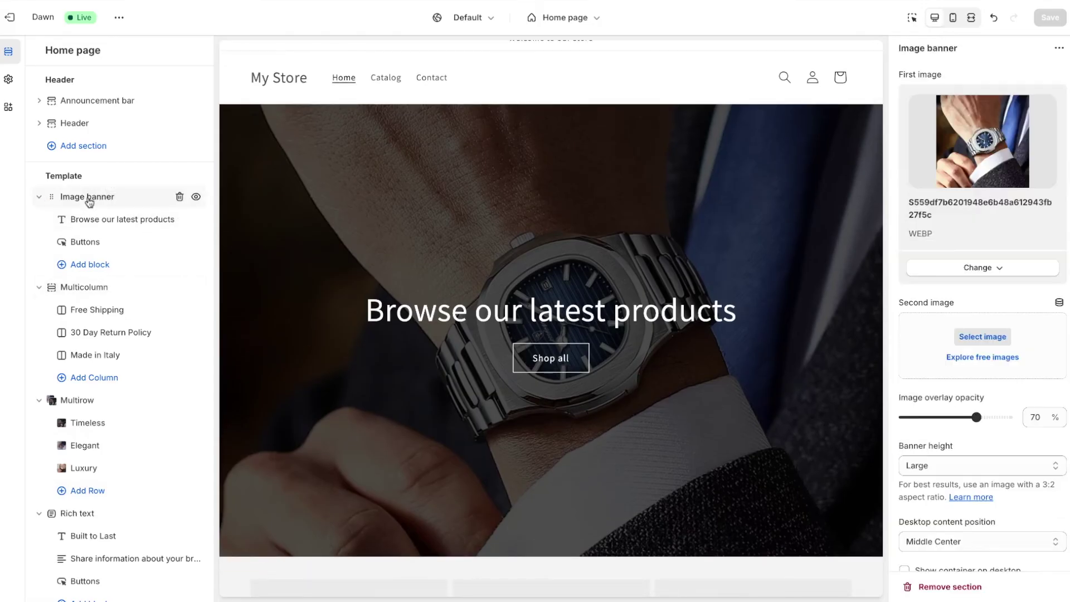
{"action": "left_click", "coordinate": [979, 269]}
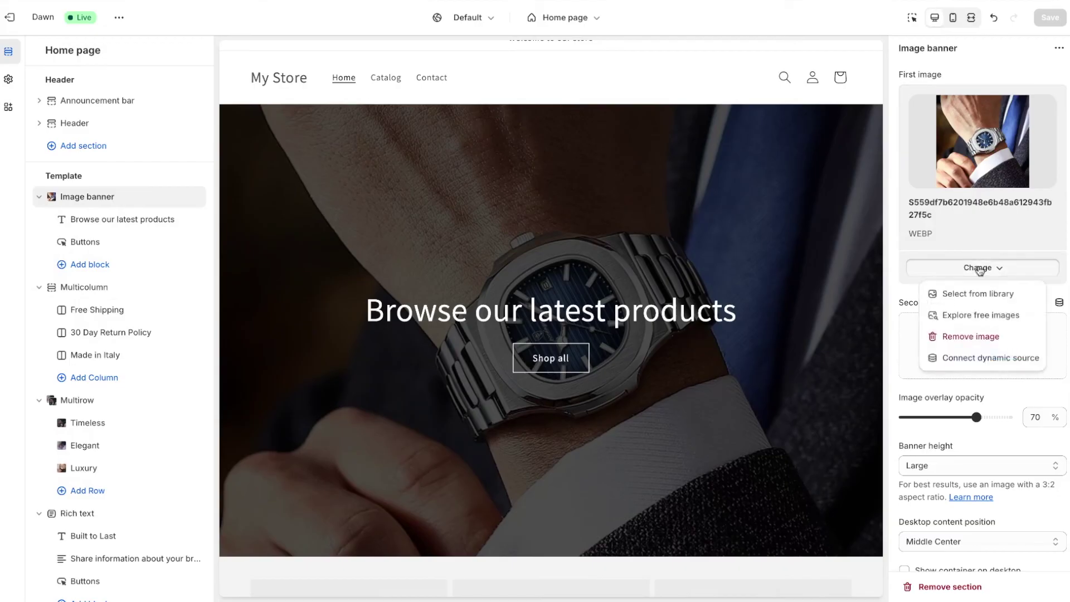
{"action": "left_click", "coordinate": [968, 316]}
{"action": "left_click", "coordinate": [950, 81]}
{"action": "type", "text": "watches"}
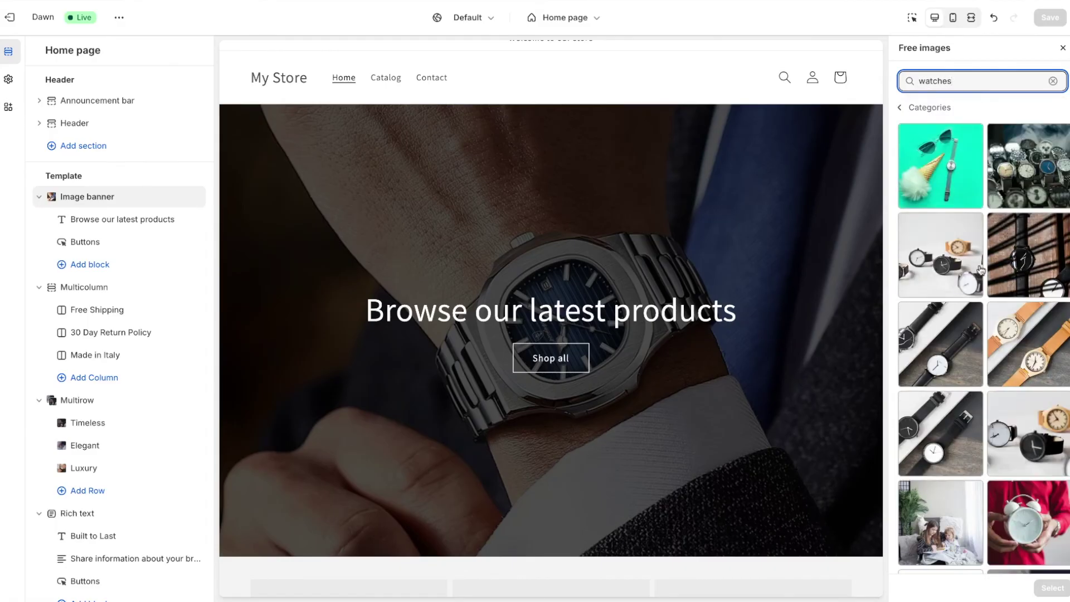
{"action": "left_click", "coordinate": [958, 265]}
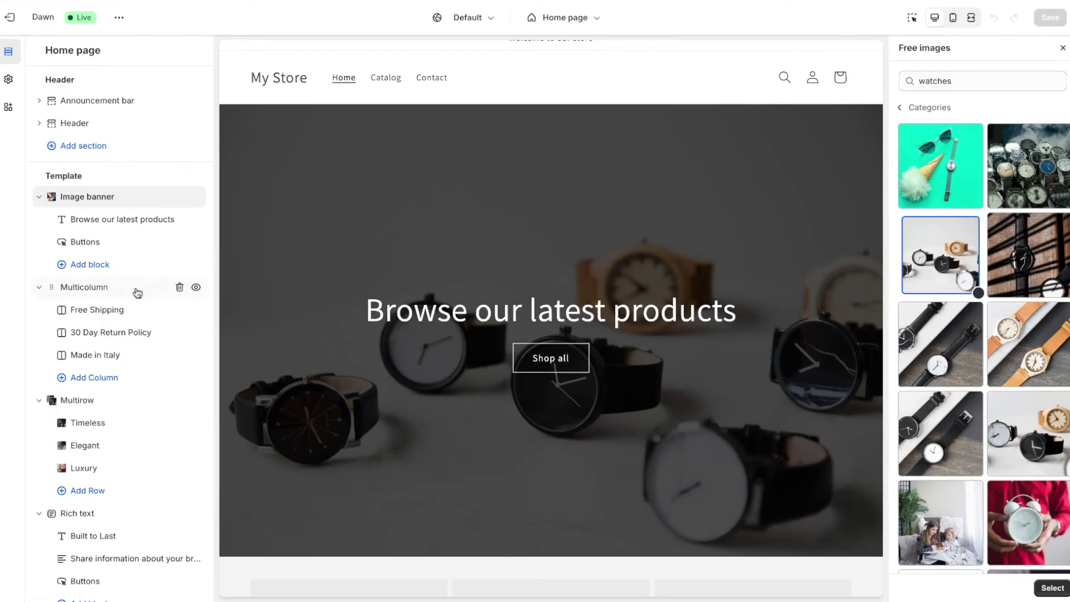
Step: Examine the settings of the Free Shipping column and the Timeless row, including the row's text, button label and link destination options
{"action": "left_click", "coordinate": [105, 312]}
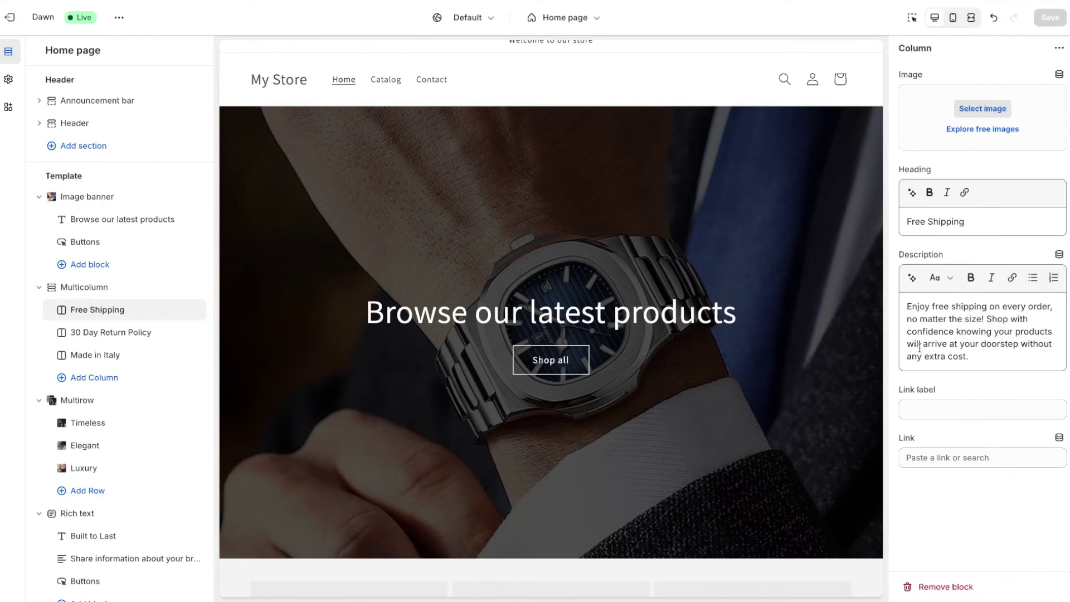
{"action": "left_click", "coordinate": [92, 425]}
{"action": "scroll", "coordinate": [928, 398], "scroll_direction": "down", "scroll_amount": 2}
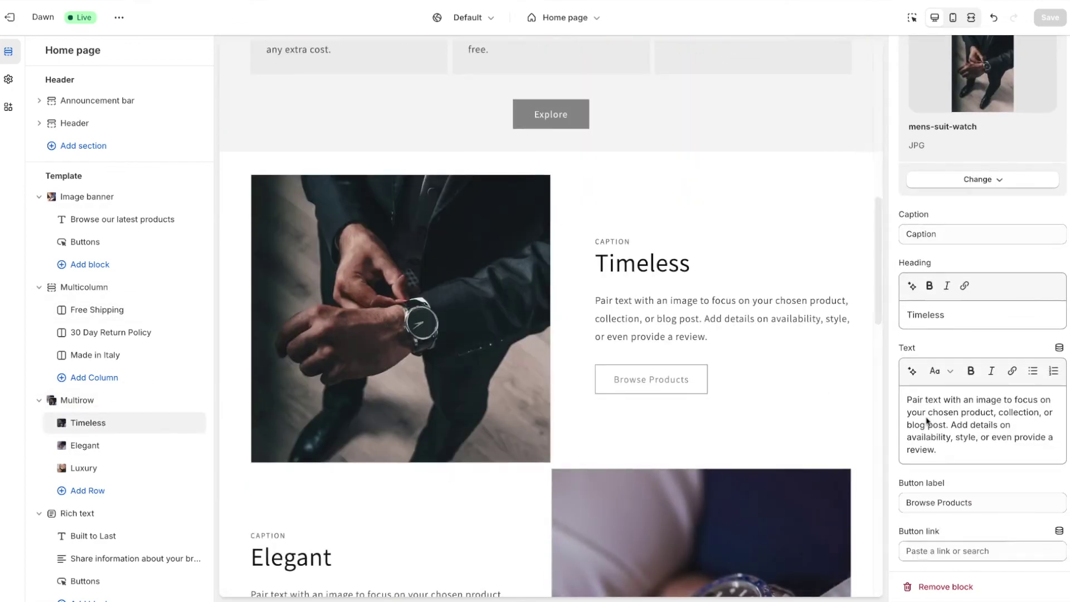
{"action": "scroll", "coordinate": [979, 223], "scroll_direction": "up", "scroll_amount": 2}
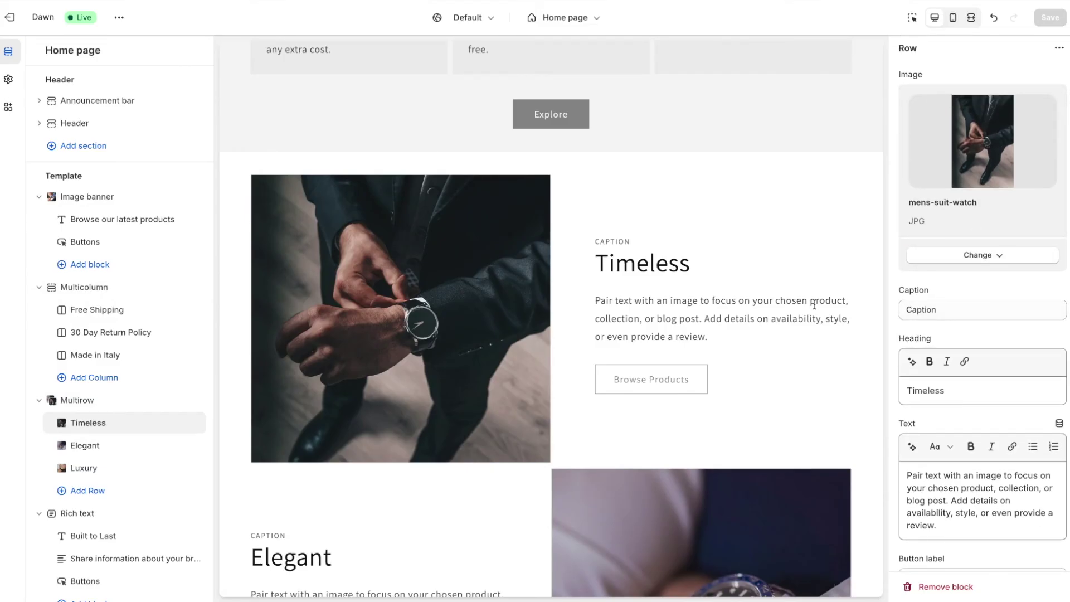
{"action": "scroll", "coordinate": [1014, 390], "scroll_direction": "down", "scroll_amount": 2}
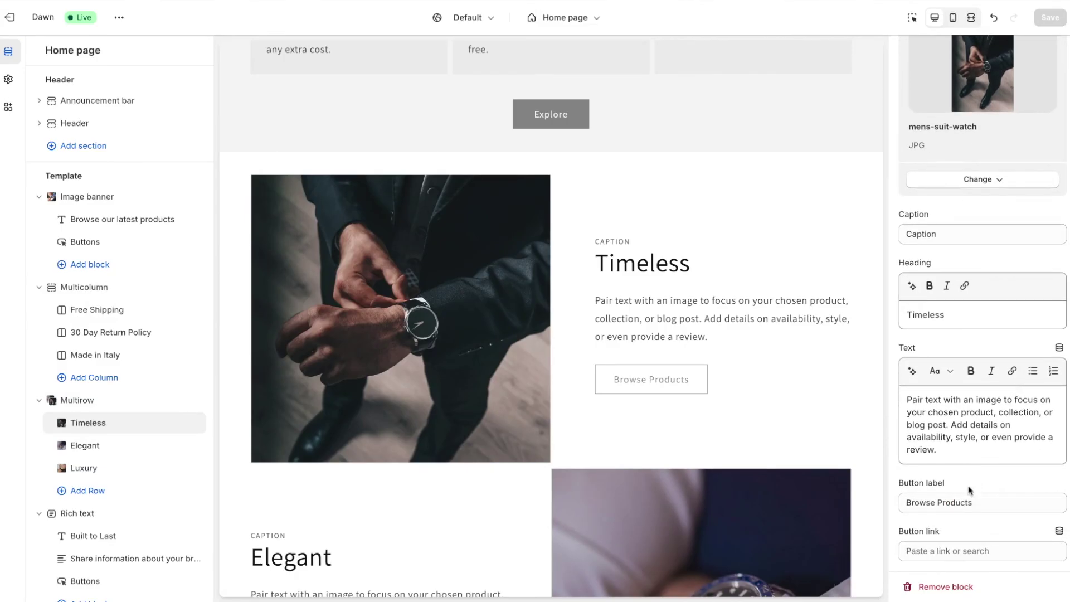
{"action": "left_click", "coordinate": [929, 503]}
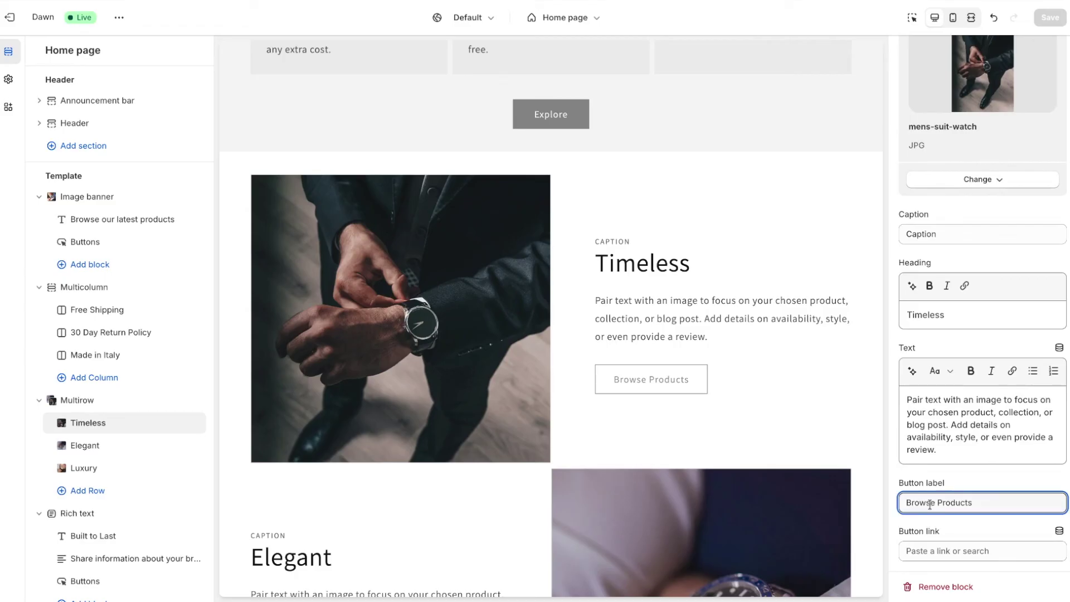
{"action": "left_click", "coordinate": [925, 550]}
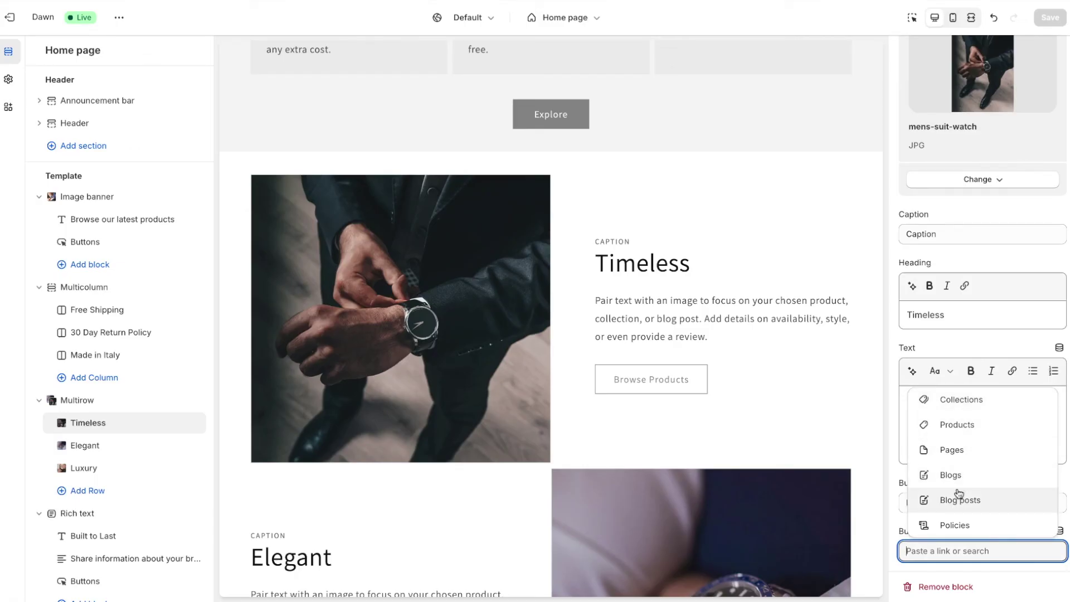
{"action": "left_click", "coordinate": [895, 447]}
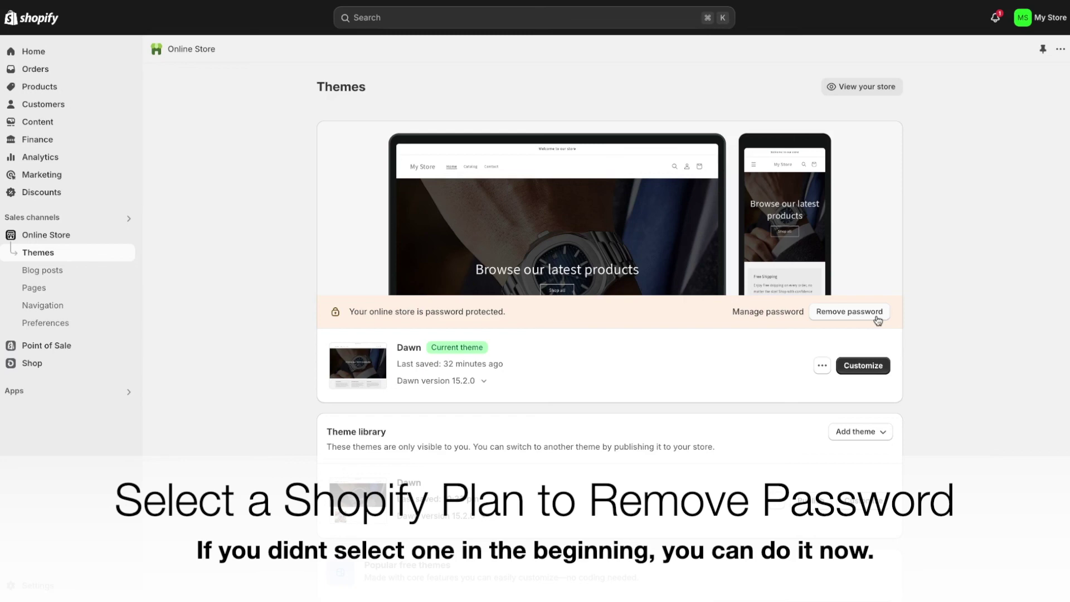
Step: Remove the password protection from the online store
{"action": "left_click", "coordinate": [849, 311]}
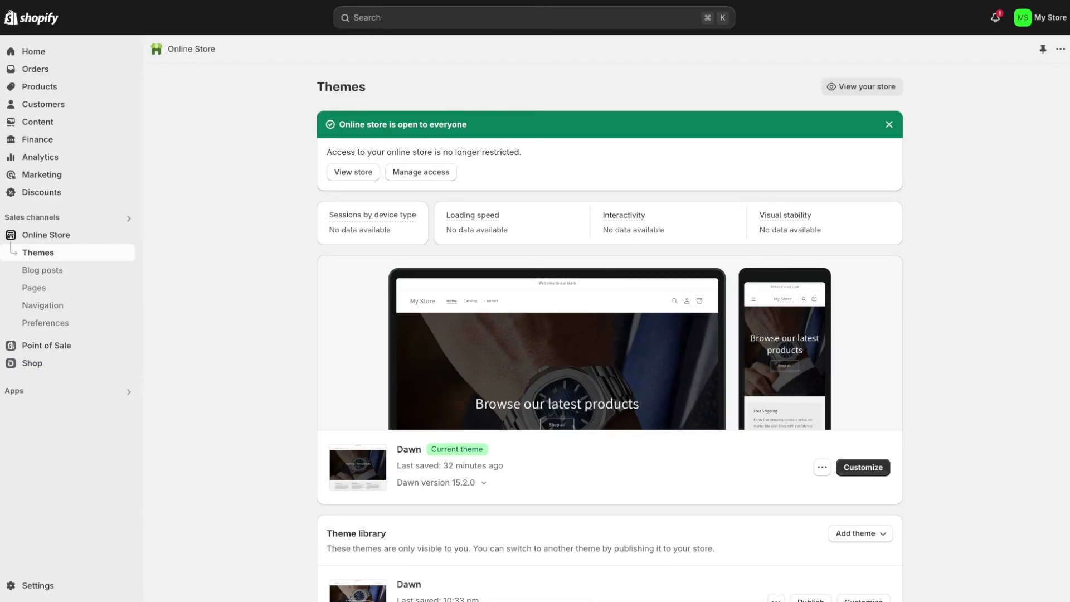
Step: Open the store's main menu for editing and move the Contact item above Catalog
{"action": "left_click", "coordinate": [71, 310]}
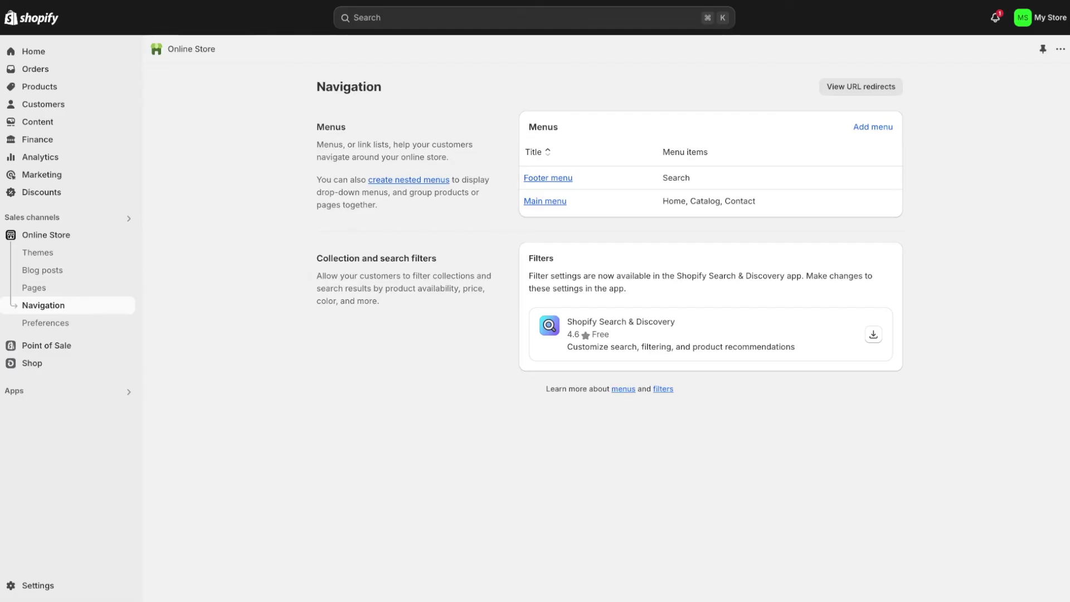
{"action": "left_click", "coordinate": [532, 202]}
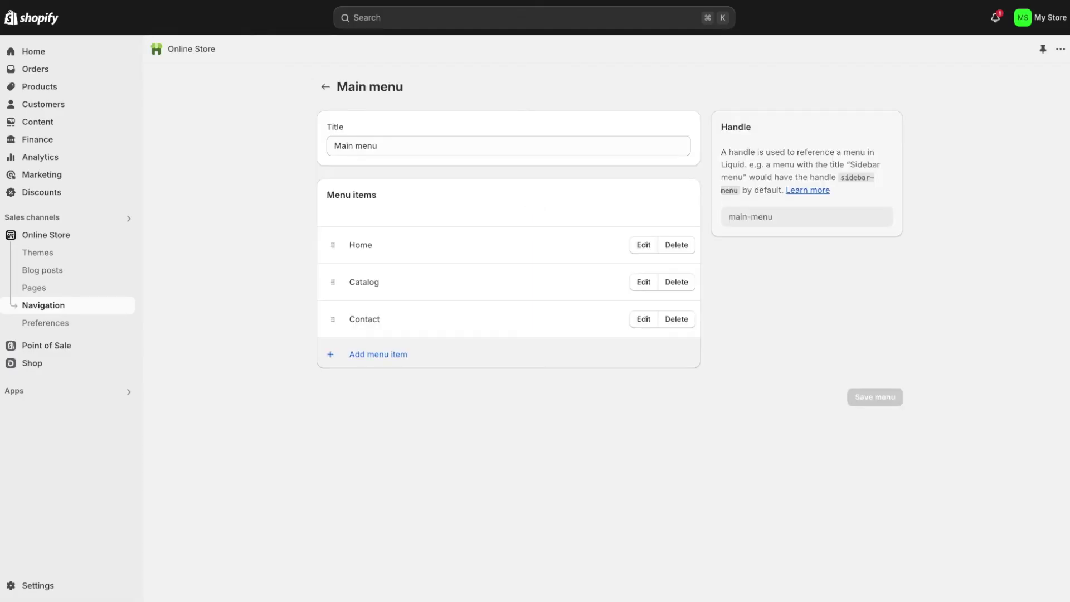
{"action": "left_click_drag", "start_coordinate": [332, 319], "coordinate": [331, 320]}
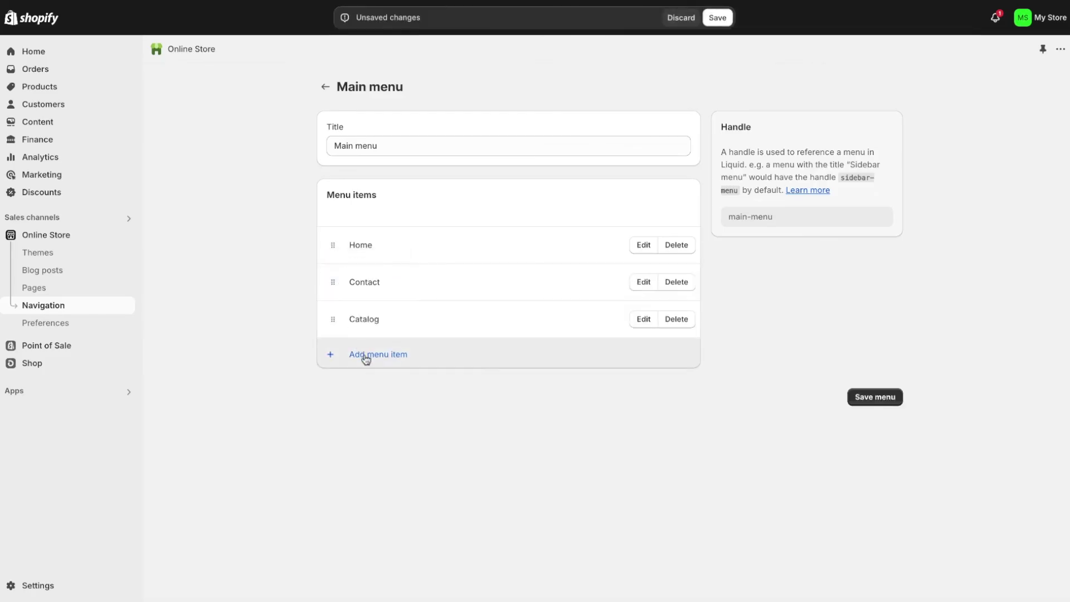
Step: Start a new main menu item named "About us" and look over the available link destinations
{"action": "left_click", "coordinate": [365, 359]}
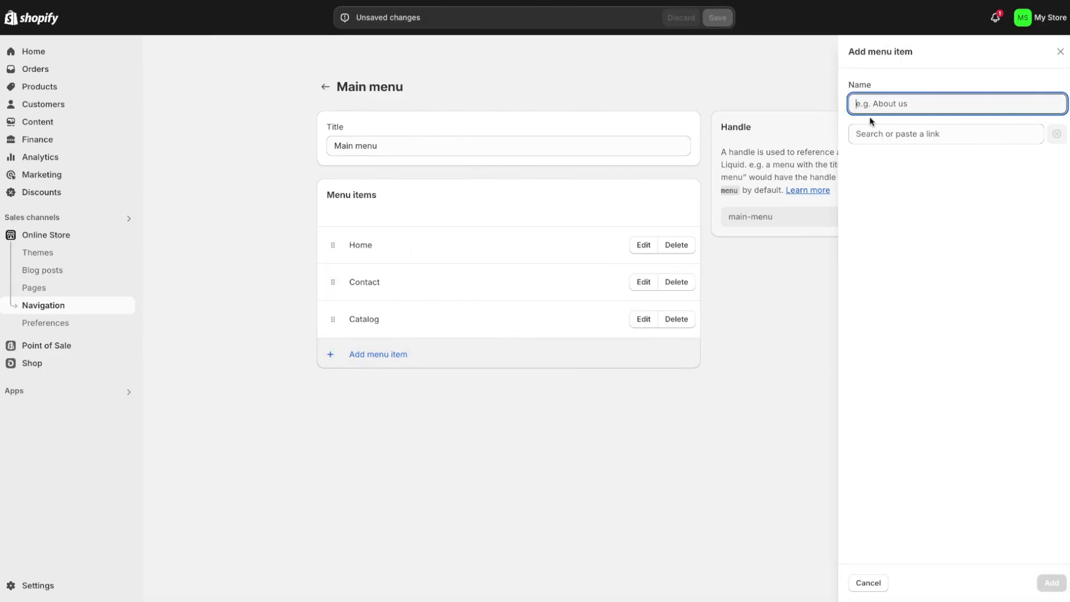
{"action": "type", "text": "About us"}
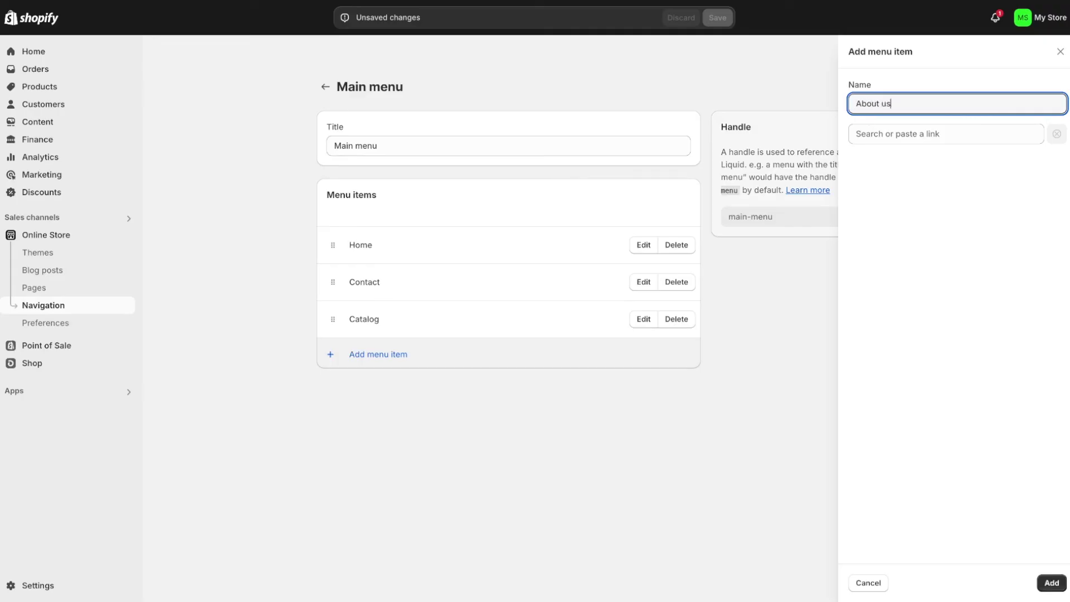
{"action": "left_click", "coordinate": [873, 139]}
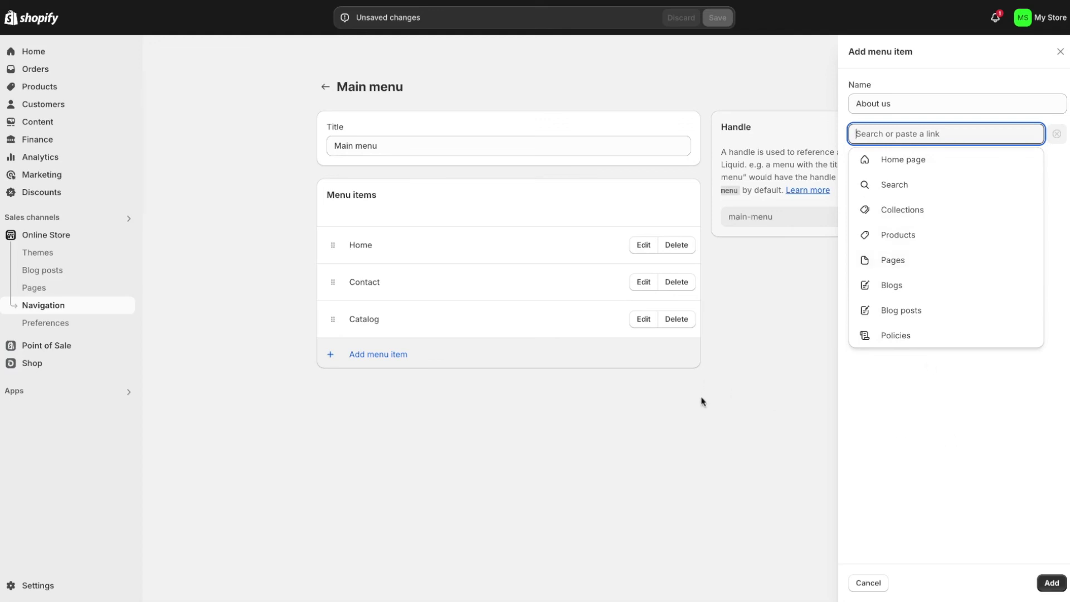
{"action": "key", "text": "shift+Tab"}
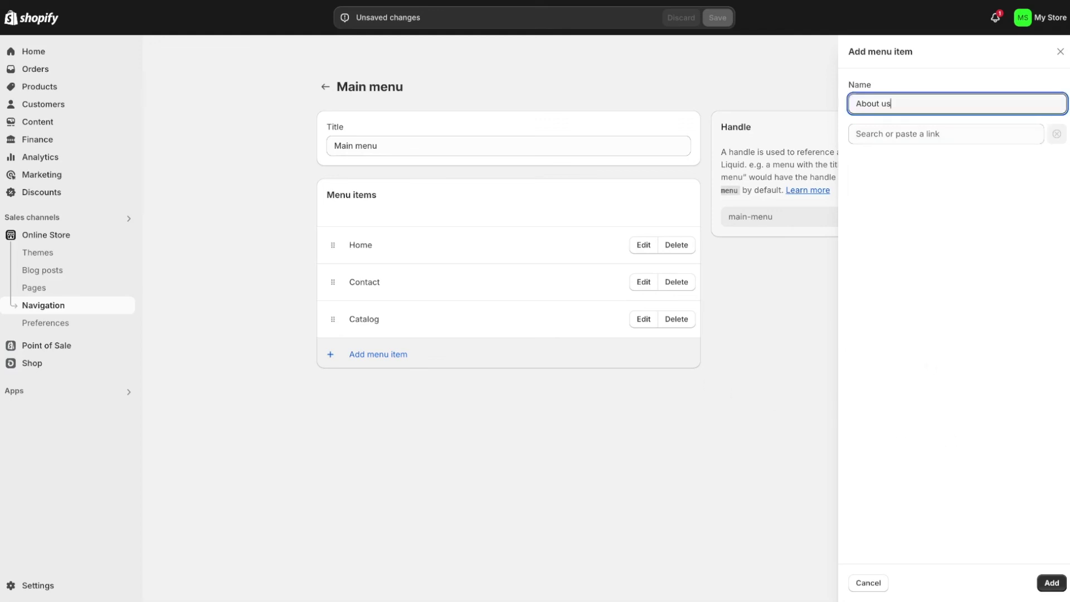